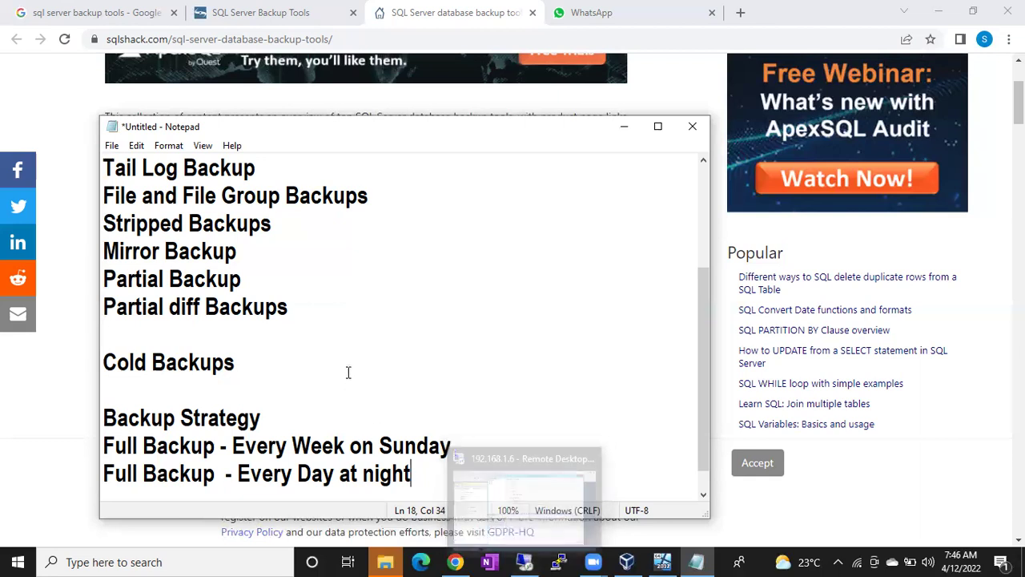
Step: Review the backup types list from the top, put the notes away and switch to the Remote Desktop session's Flipkart backup dialog
scroll(348, 369, "up", 2)
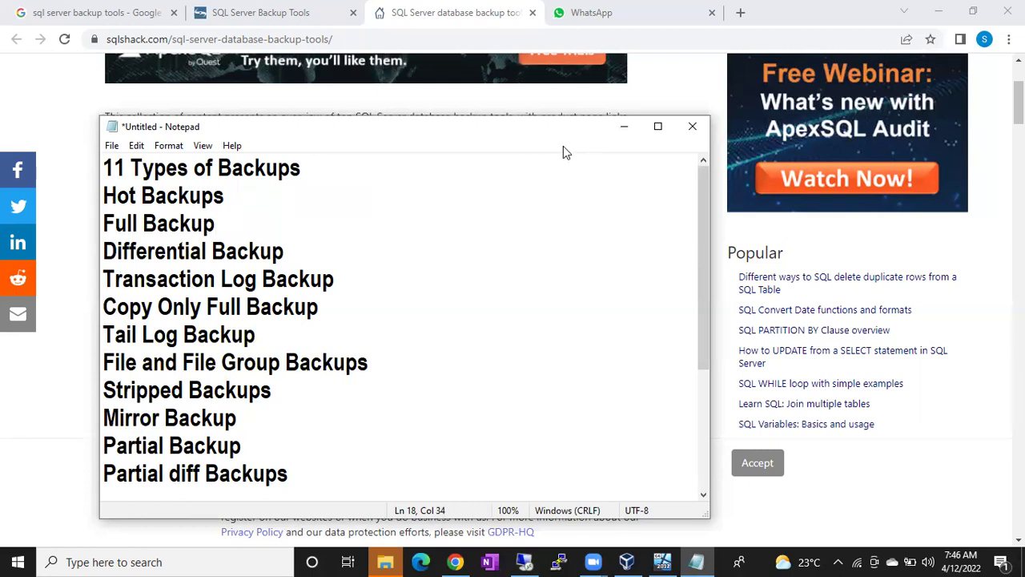
left_click(623, 127)
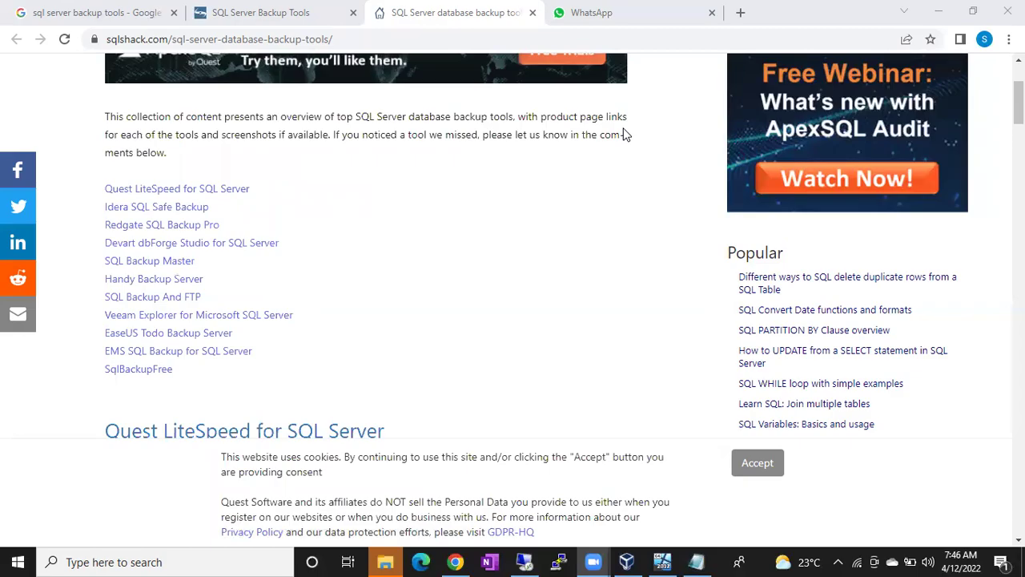
left_click(519, 560)
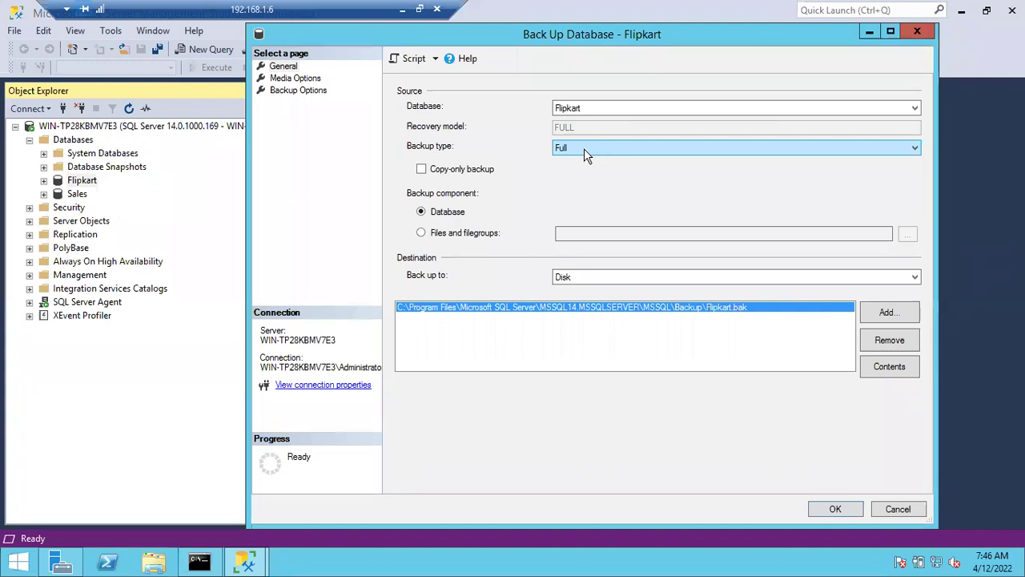
Step: Try the copy-only option and the files and filegroups component for the Flipkart backup, then revert to a regular database backup
left_click(422, 171)
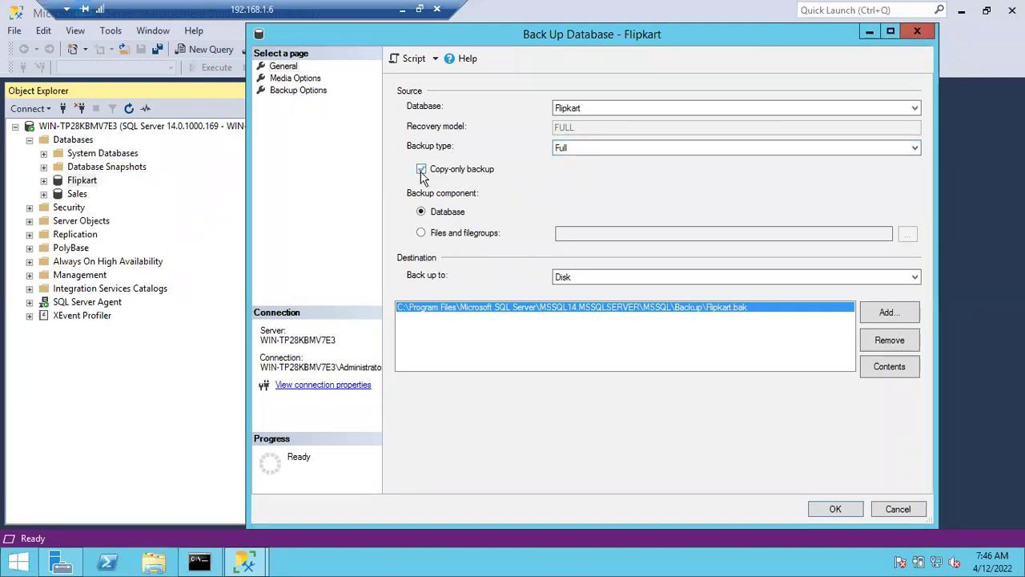
left_click(421, 170)
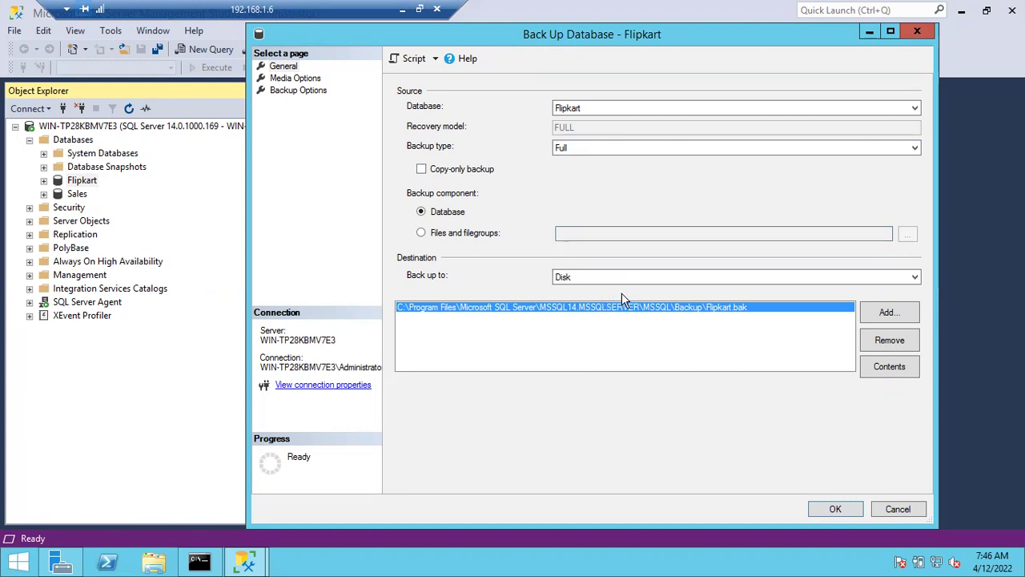
left_click(442, 236)
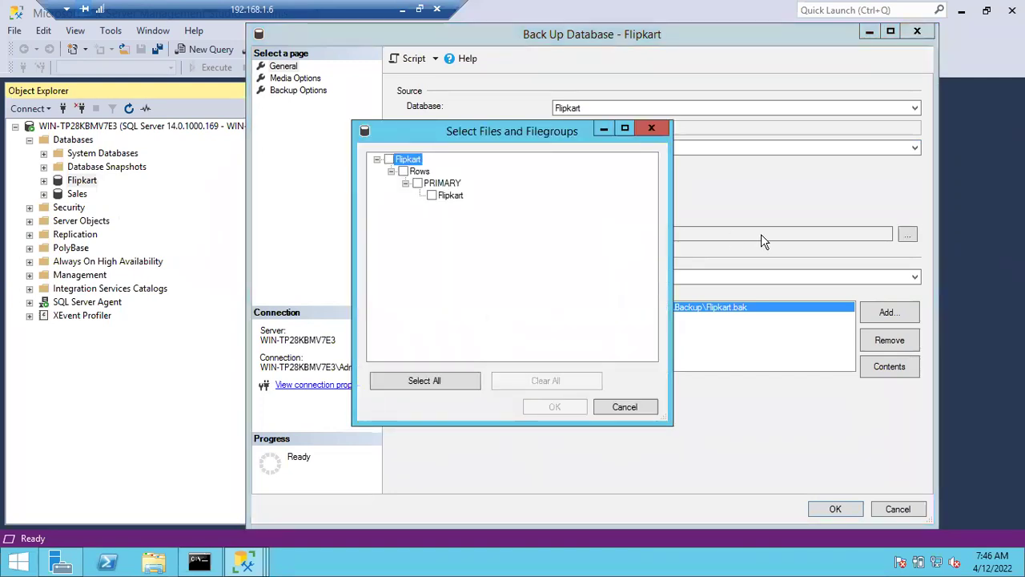
left_click(644, 405)
left_click(423, 234)
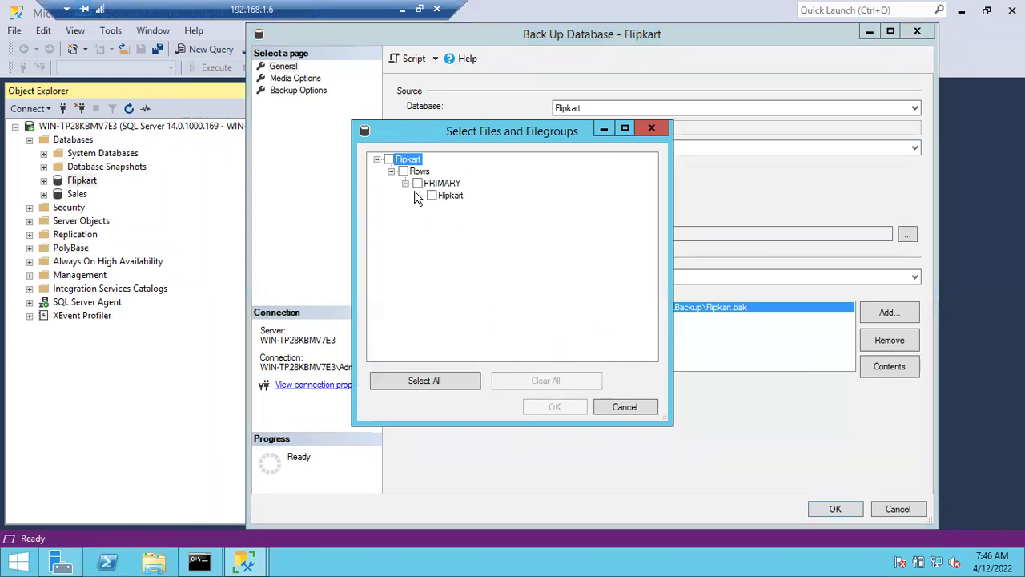
left_click(625, 407)
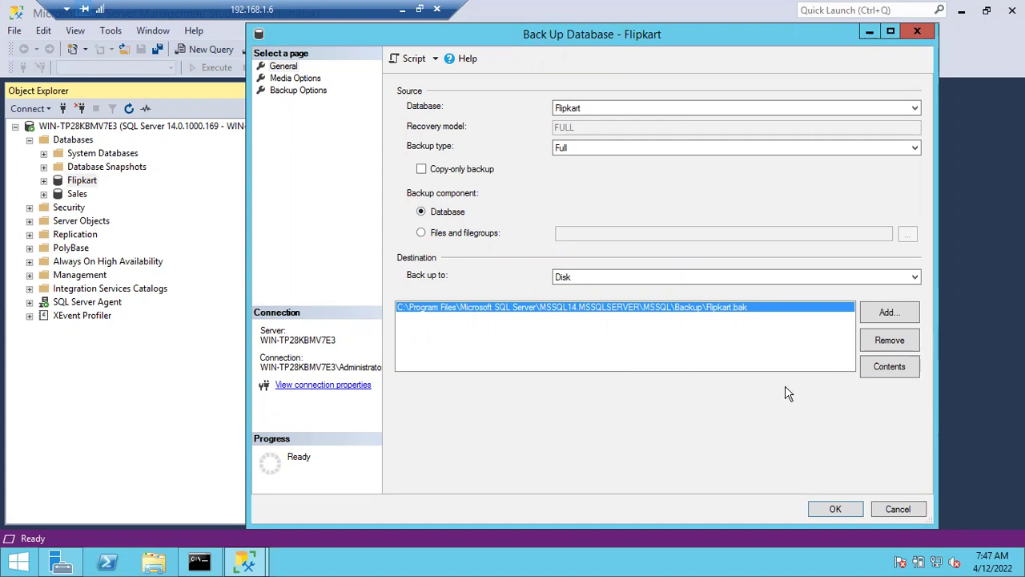
Step: Remove the existing Flipkart.bak destination from the backup and dismiss the incoming call notification
left_click(891, 342)
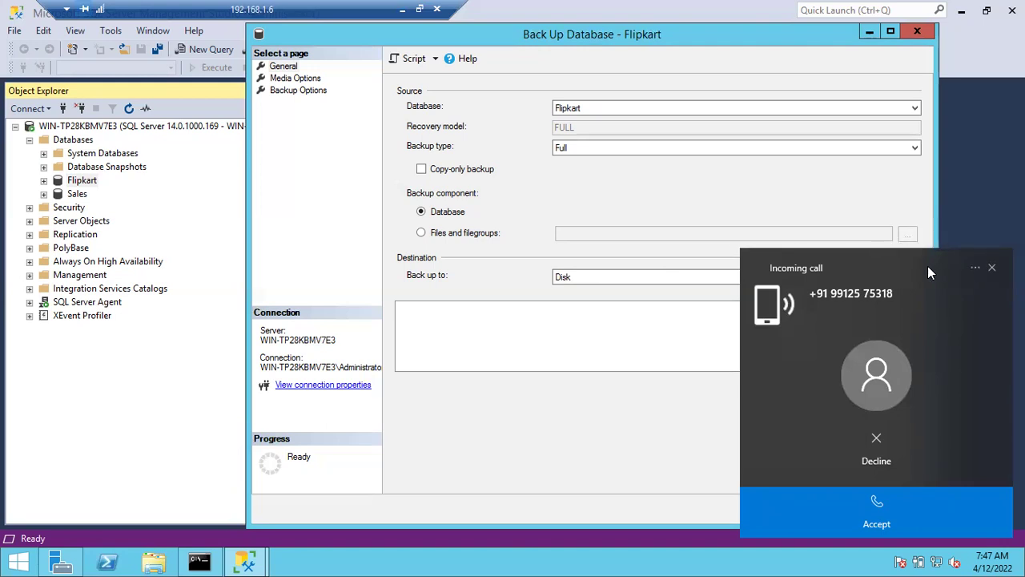
left_click(991, 267)
left_click(992, 268)
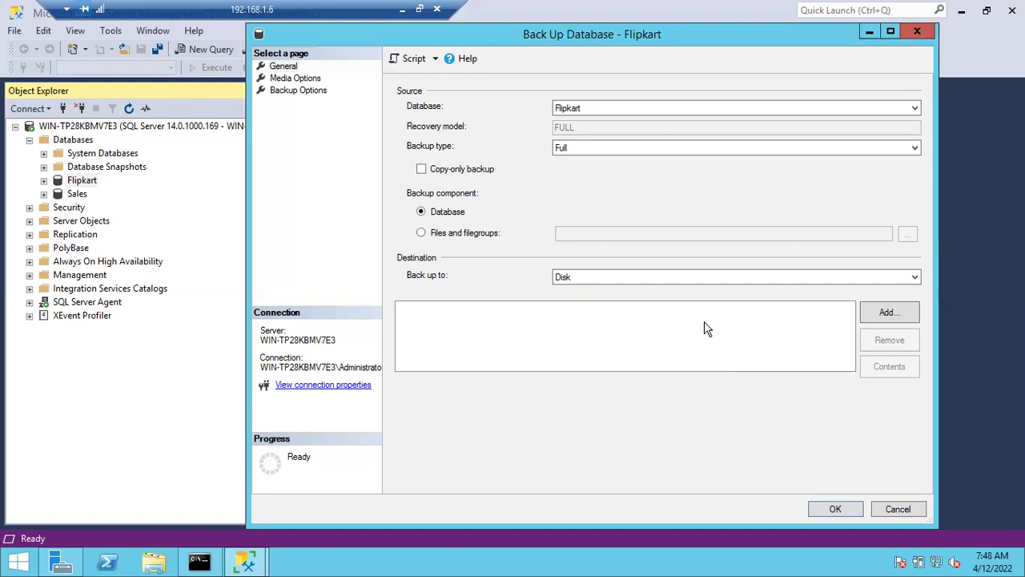
Step: Start adding a disk destination and choose the folder C:\Program Files\Microsoft SQL Server\MSSQL14.MSSQLSERVER\MSSQL\Backup
left_click(885, 318)
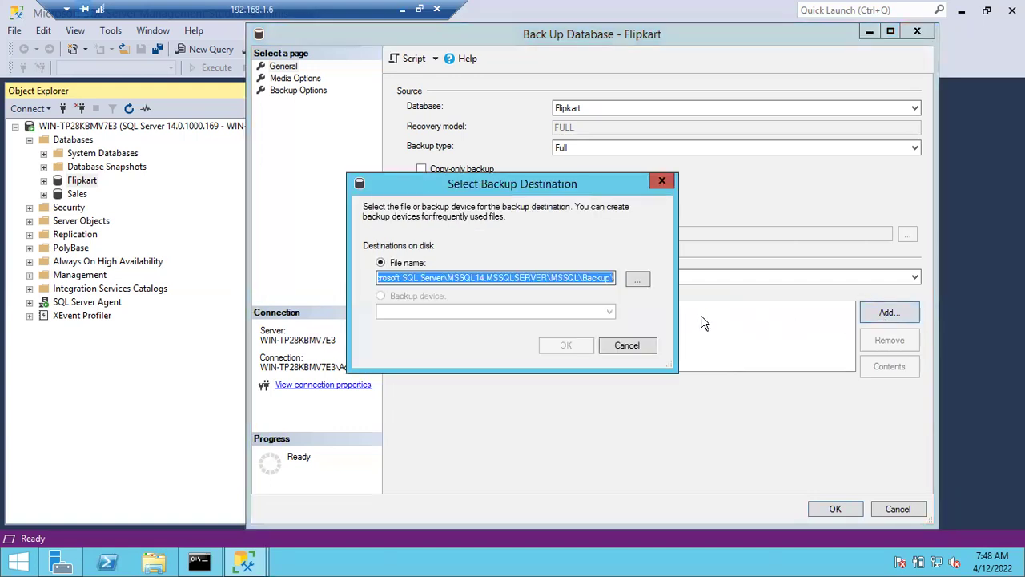
left_click(638, 282)
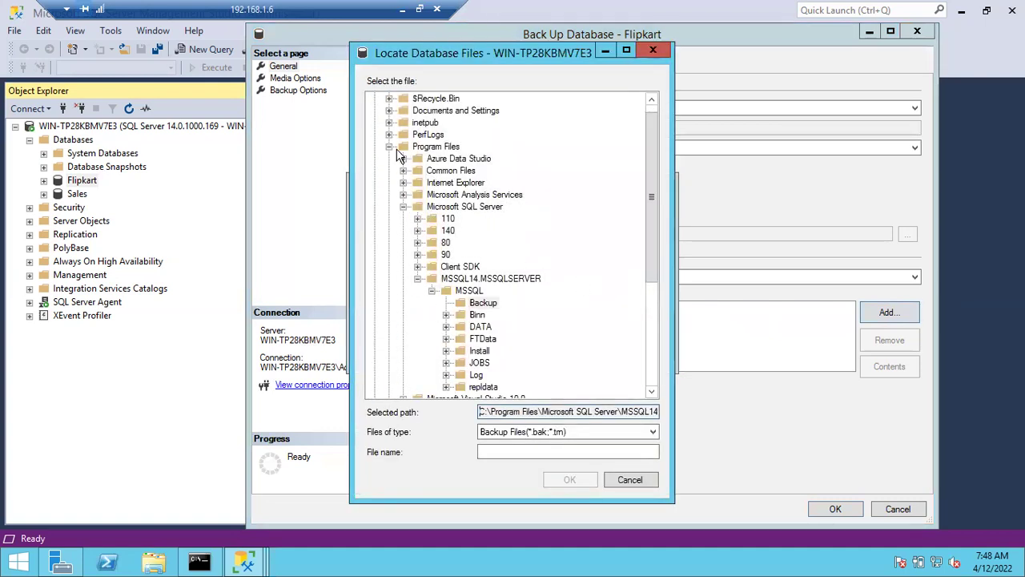
left_click(390, 146)
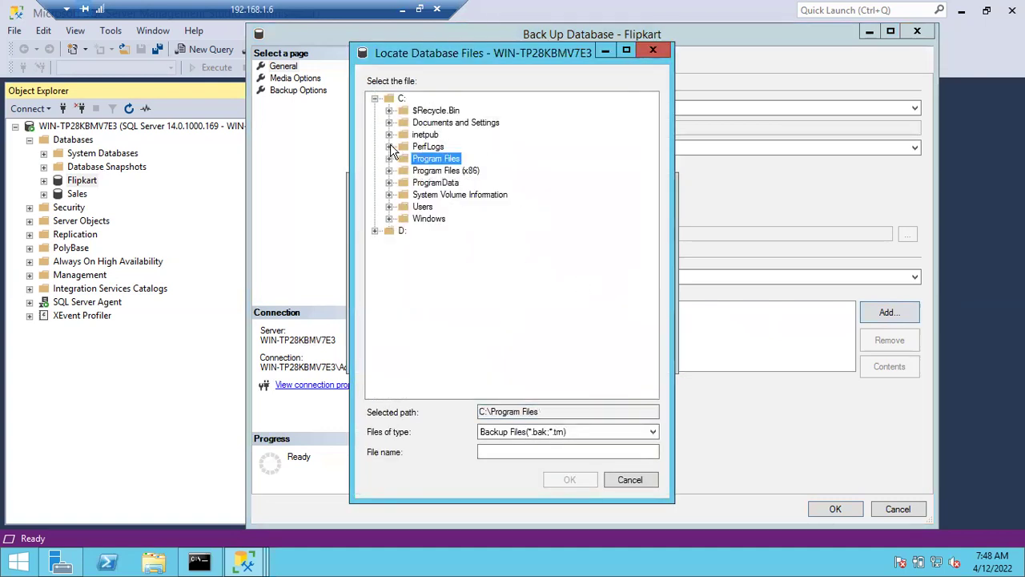
left_click(375, 98)
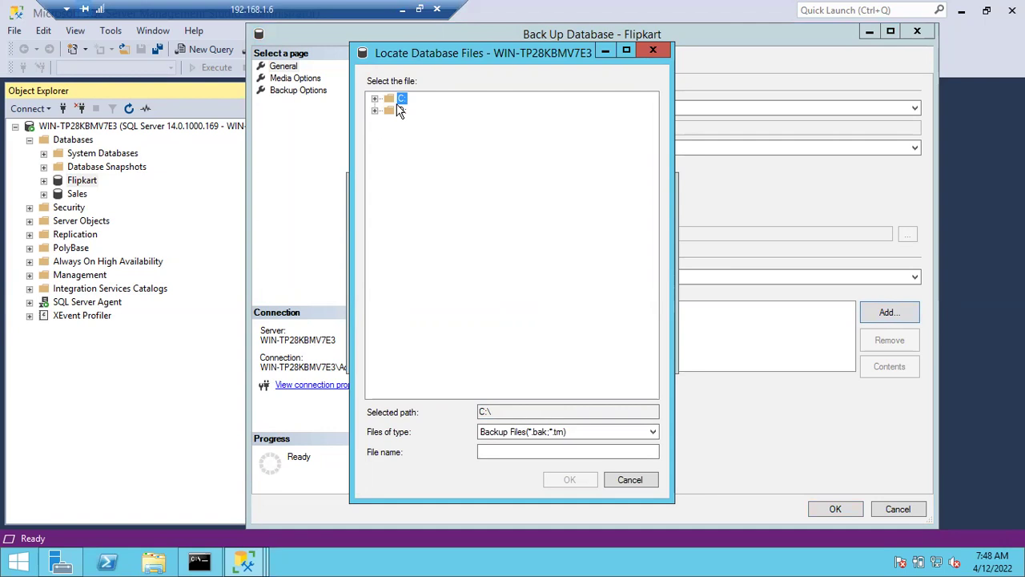
left_click(374, 99)
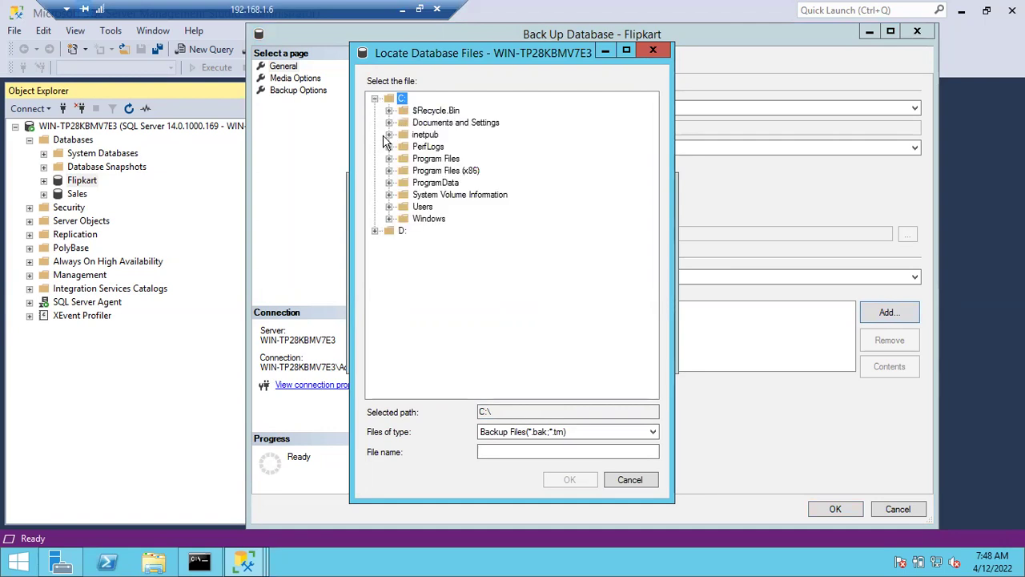
left_click(389, 158)
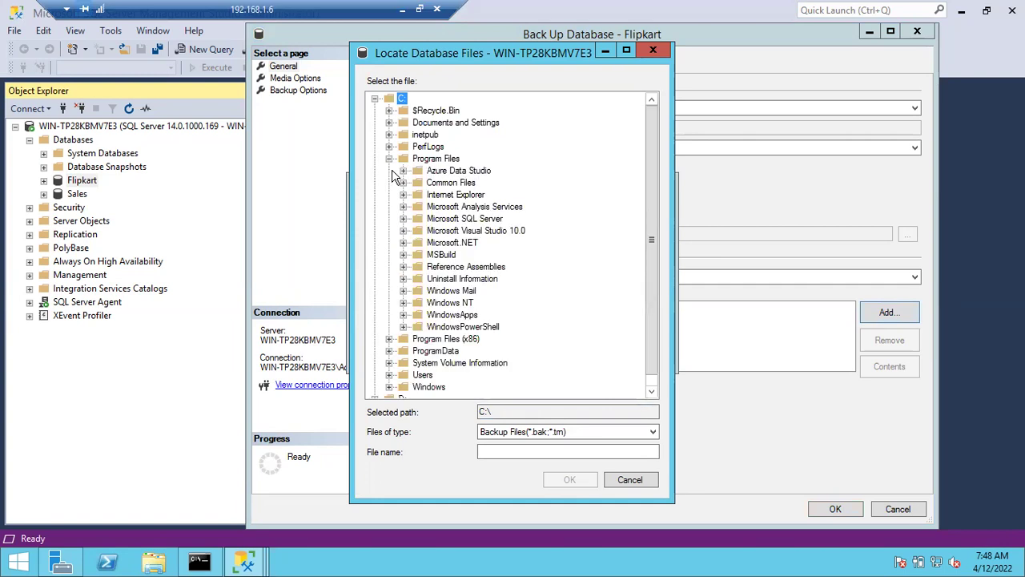
left_click(403, 219)
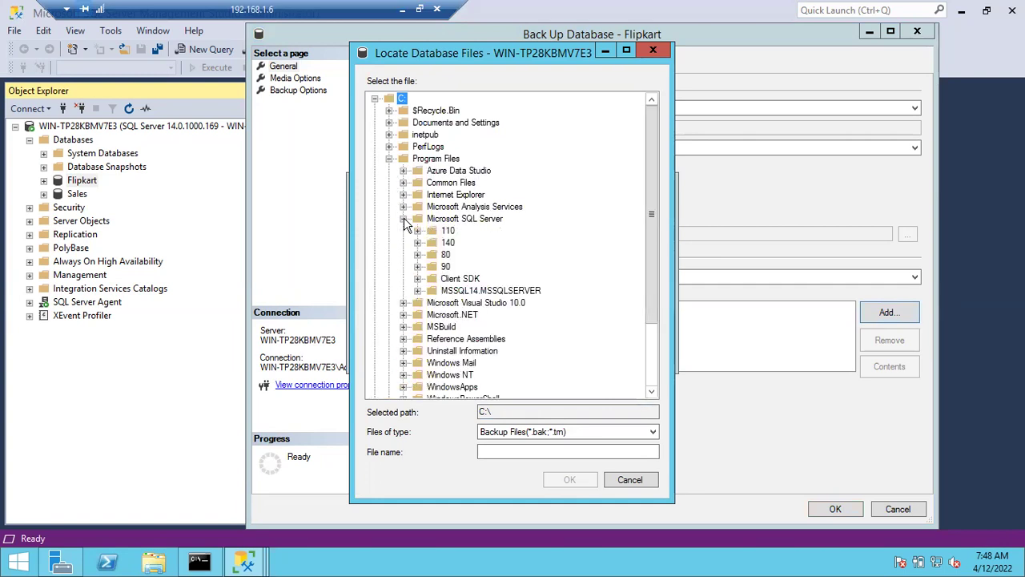
left_click(418, 291)
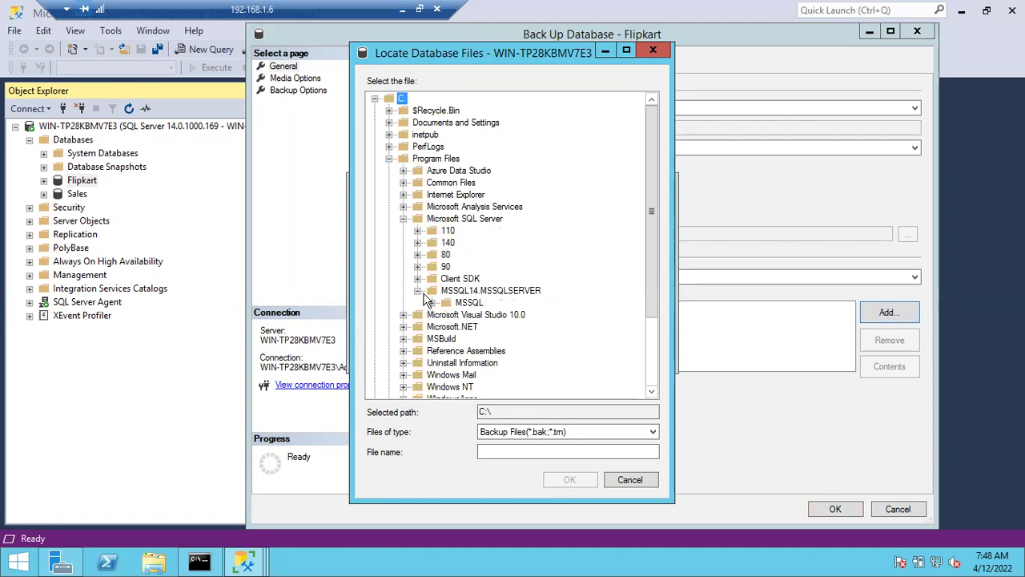
left_click(432, 303)
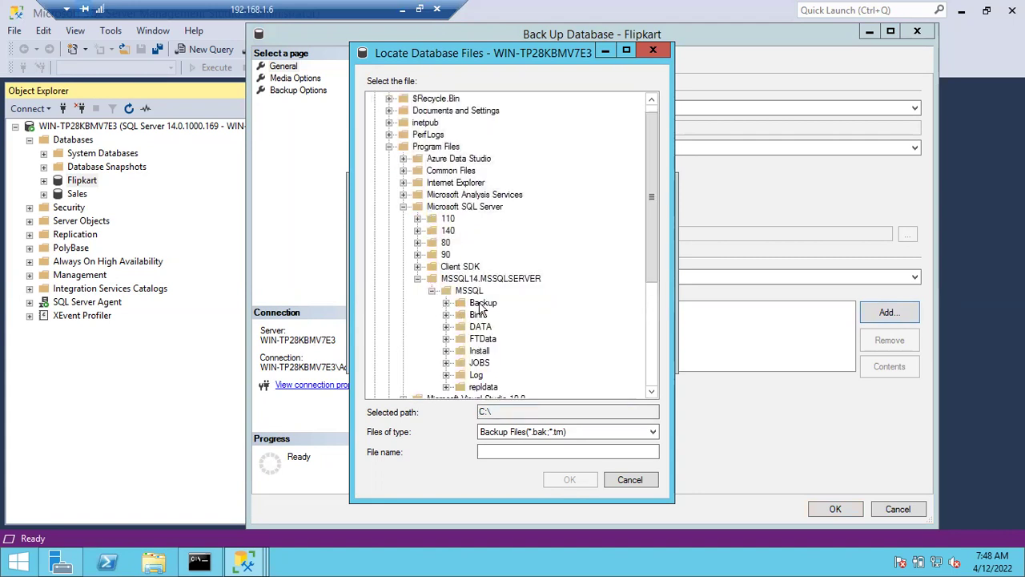
left_click(482, 304)
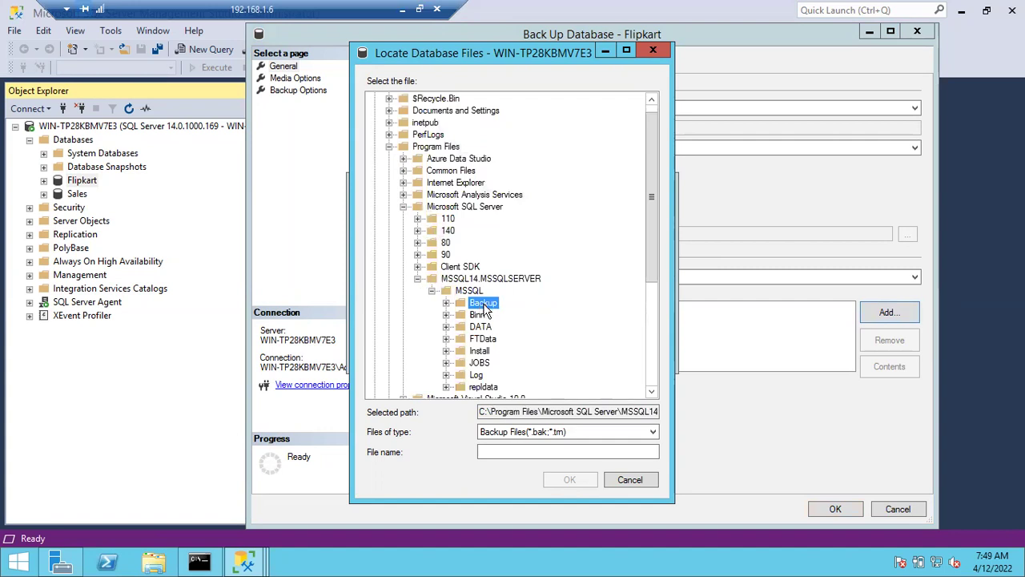
Step: Name the backup file FlipKart_Full_12042022.bak, confirm it as the backup destination and select it in the destination list
left_click(491, 453)
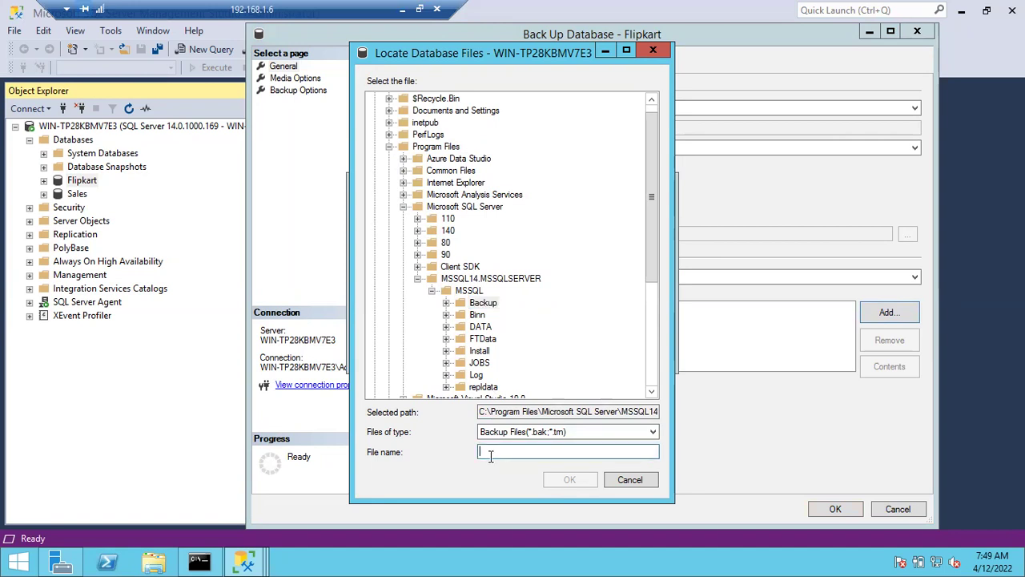
left_click_drag(497, 62, 594, 41)
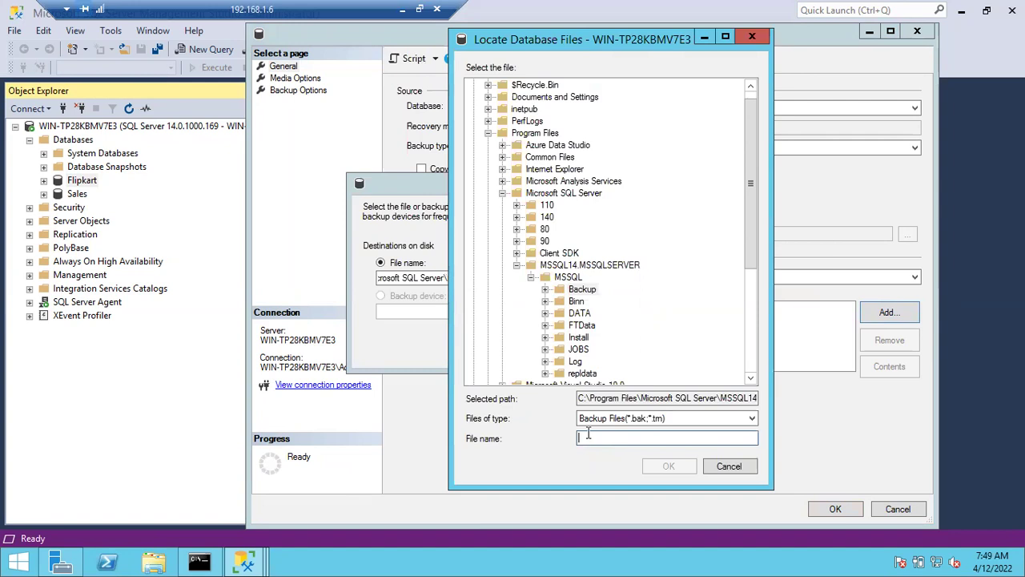
type("Flip")
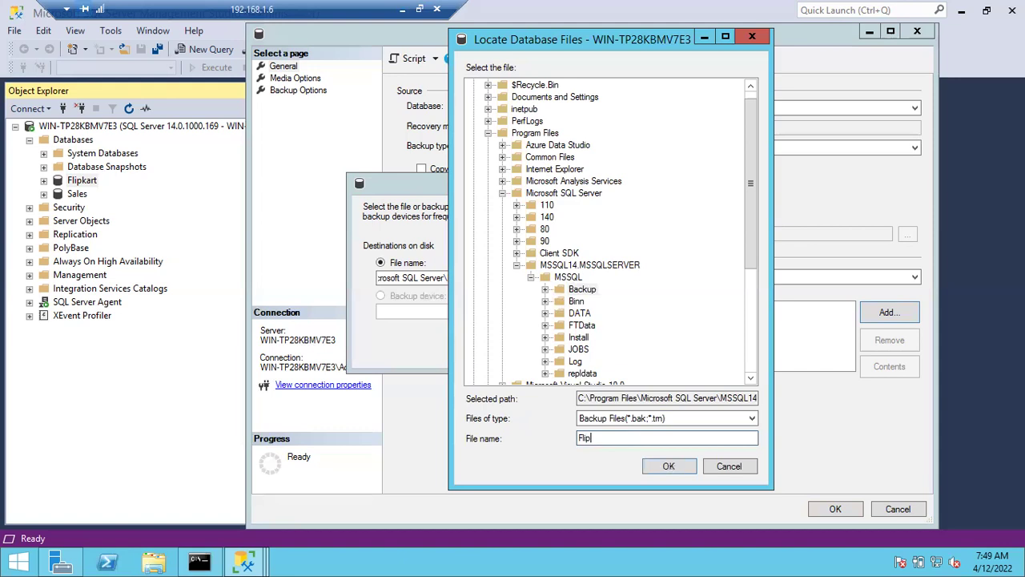
type("Kart_Full_1204202")
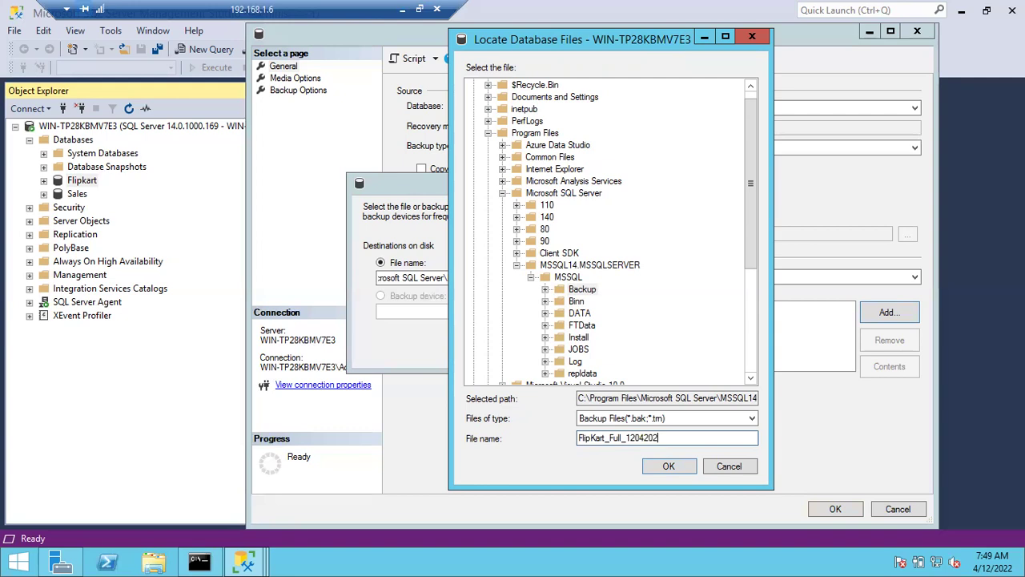
type("2.bak")
left_click(665, 470)
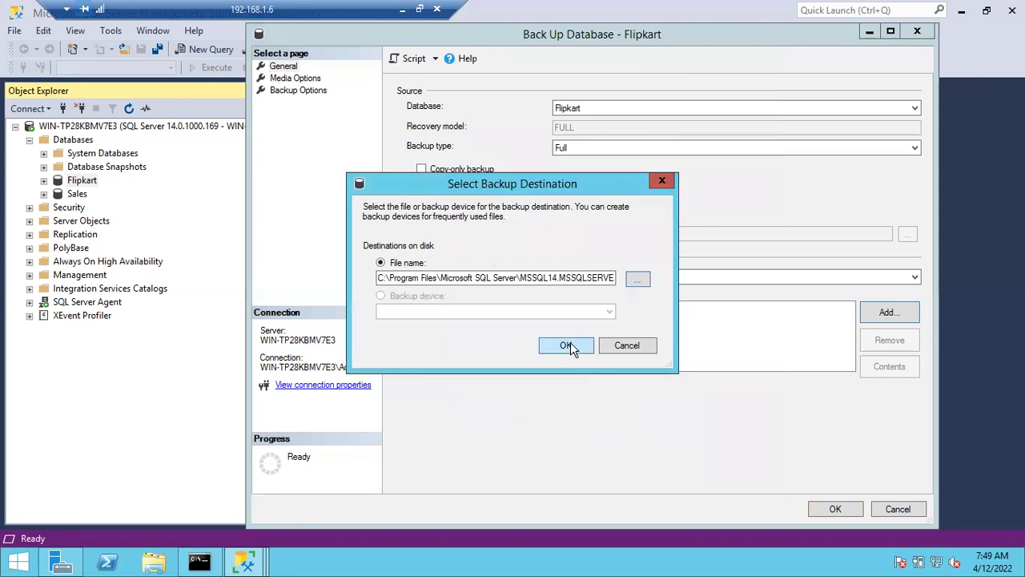
left_click(570, 345)
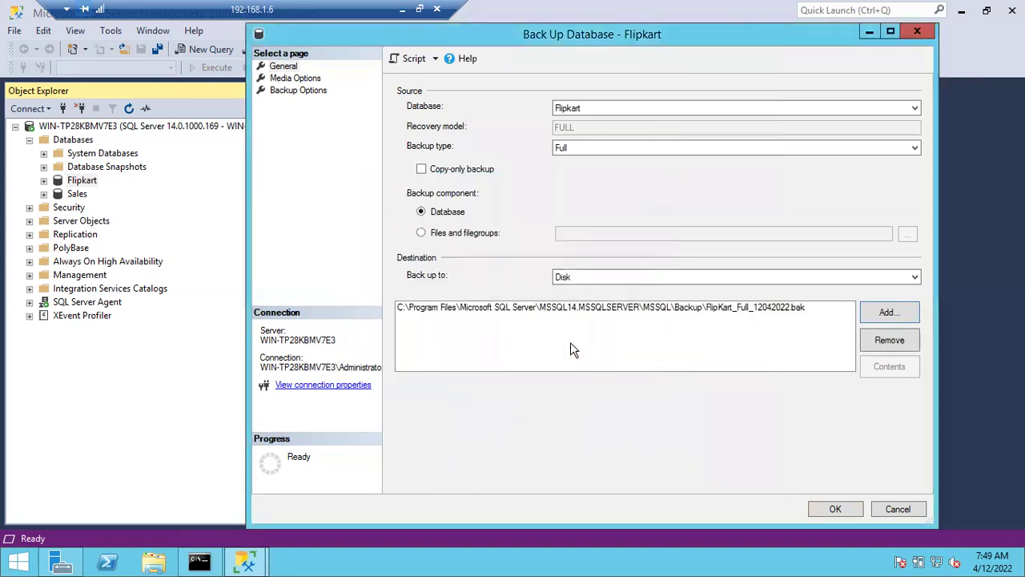
left_click(755, 307)
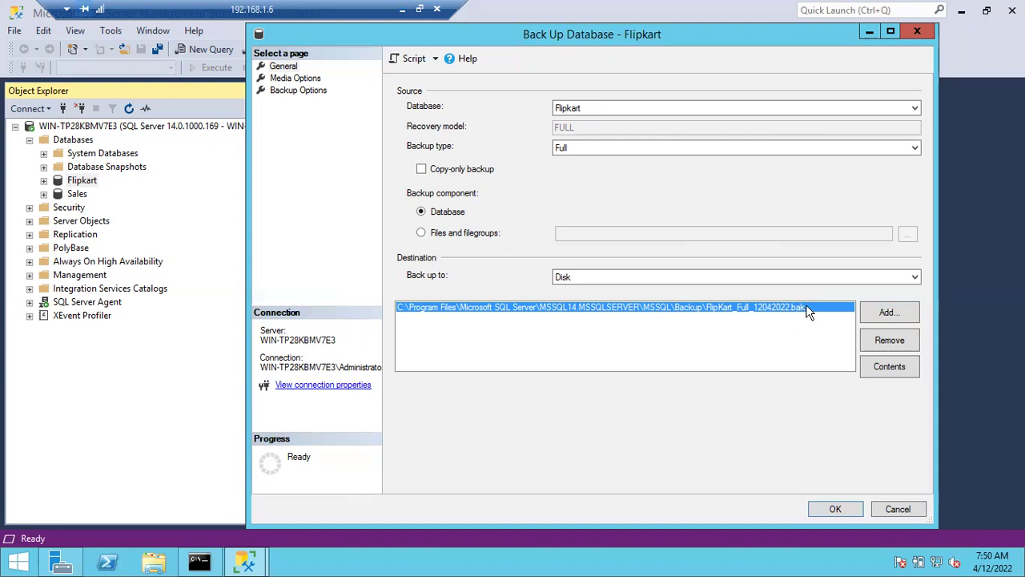
Step: Show the backup's media options, then inspect the MSSQL14.MSSQLSERVER\MSSQL\Backup folder on drive C in File Explorer
left_click(313, 79)
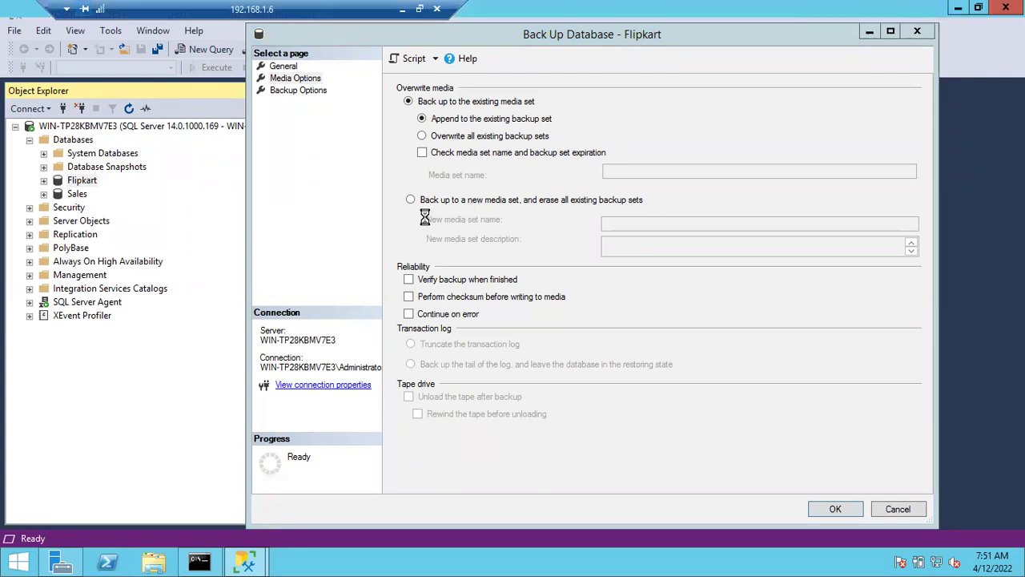
key("super+e")
double_click(258, 212)
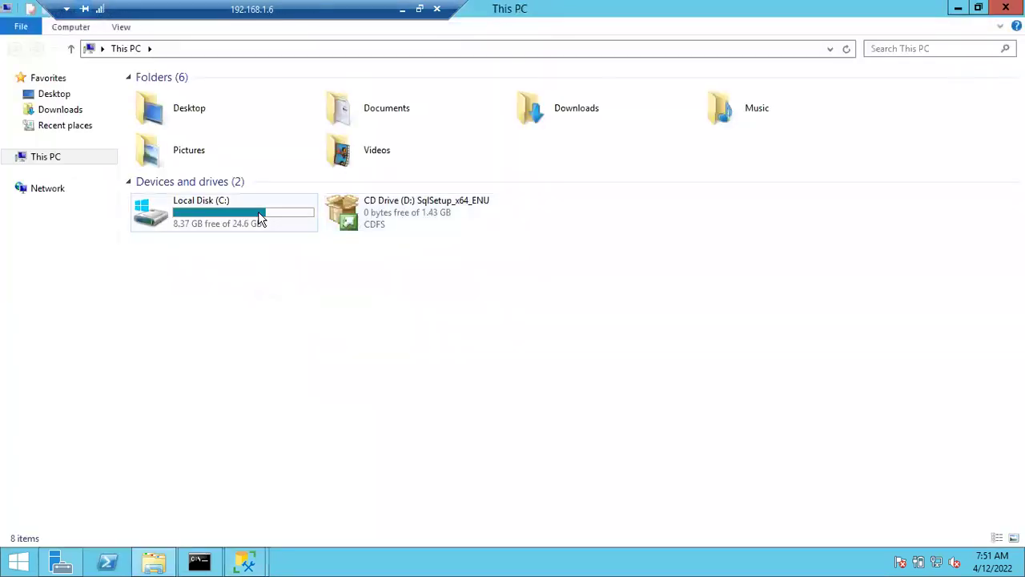
double_click(173, 129)
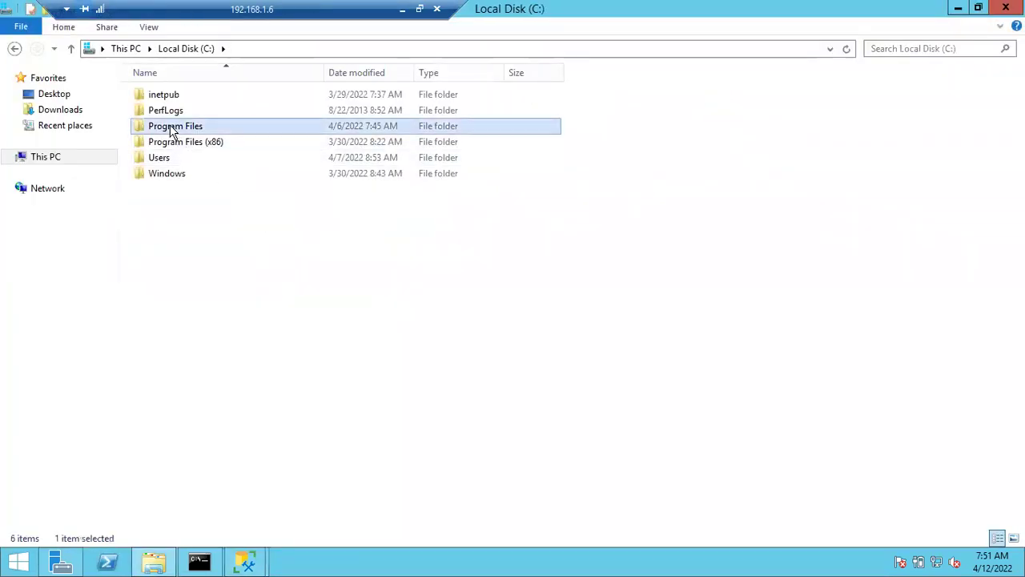
double_click(173, 159)
double_click(176, 172)
double_click(157, 99)
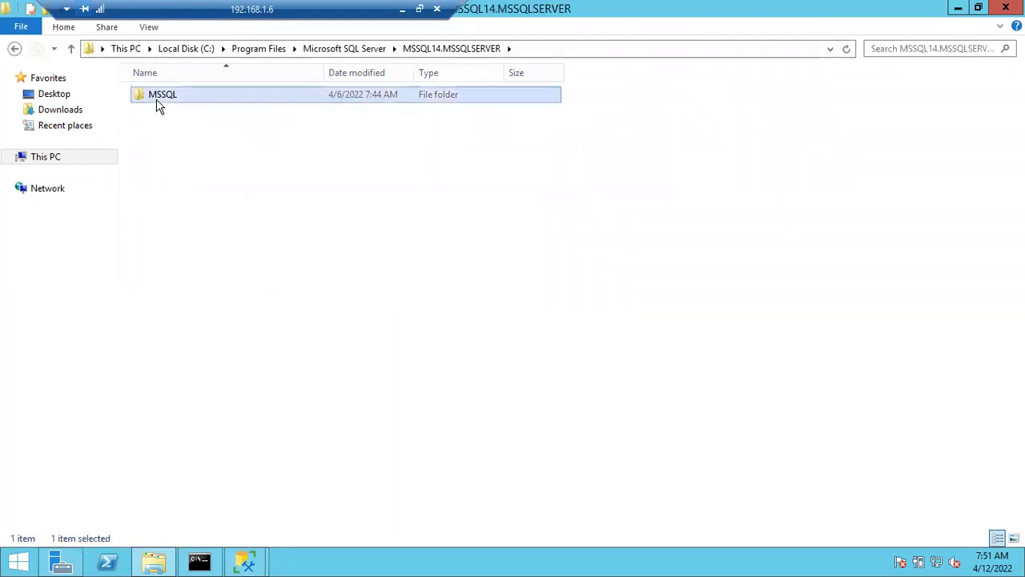
left_click(157, 101)
double_click(158, 103)
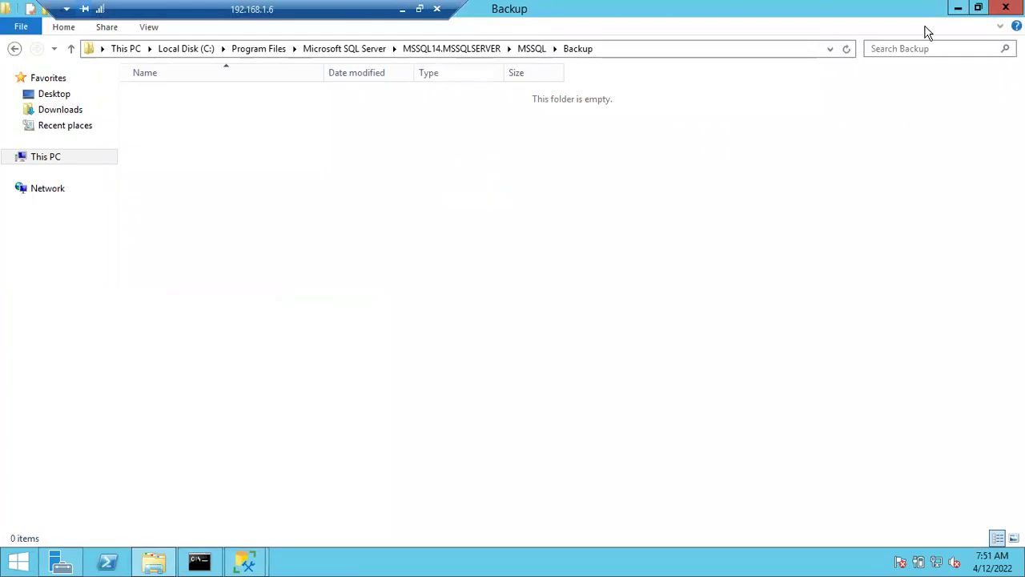
Step: Compare the destination file in the general backup settings with the contents of the Backup folder in File Explorer
left_click(958, 8)
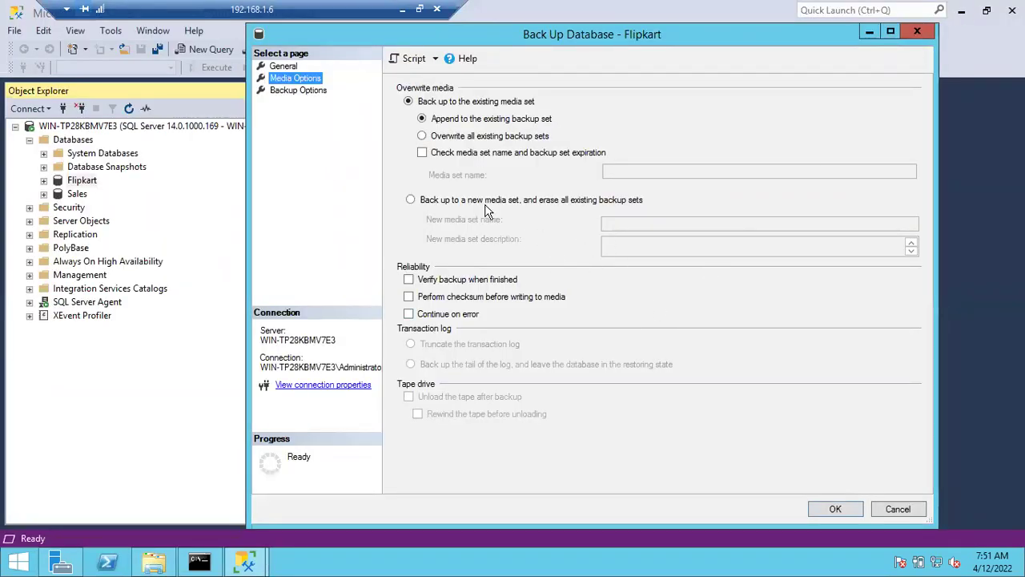
left_click(284, 67)
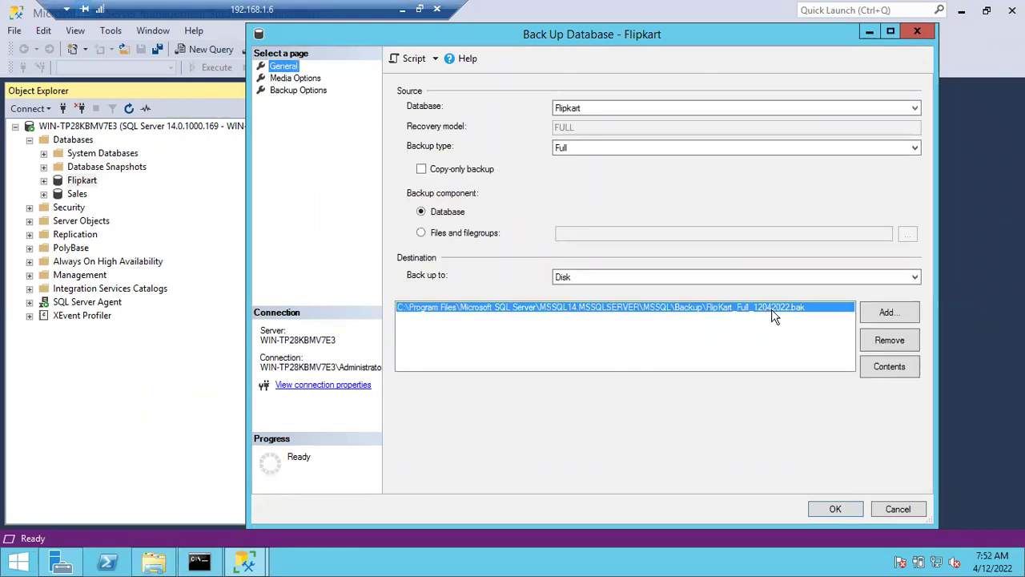
key("alt+Tab")
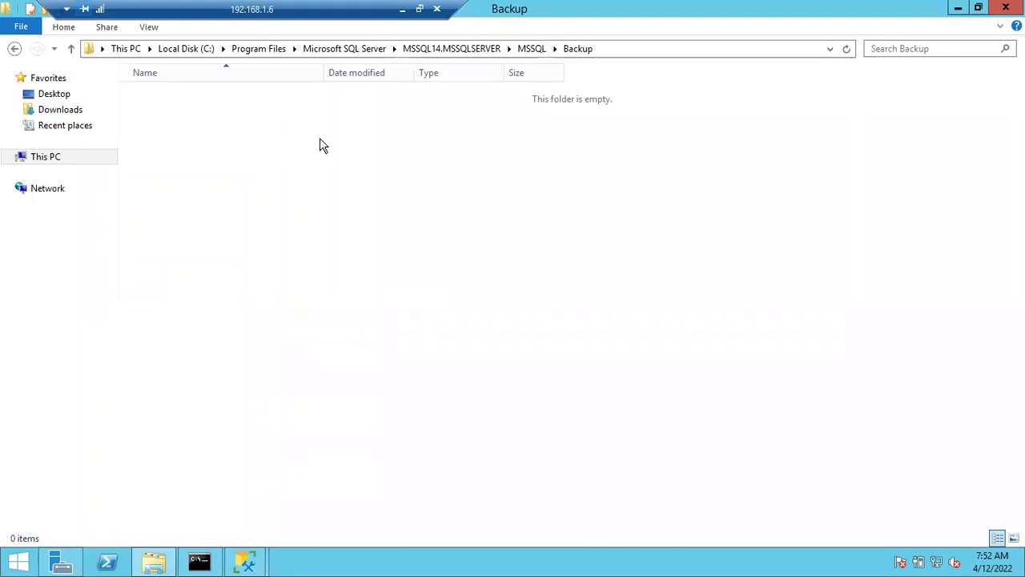
Step: Recheck the Backup folder's path and contents against the destination file set for the Flipkart backup
key("alt+Tab")
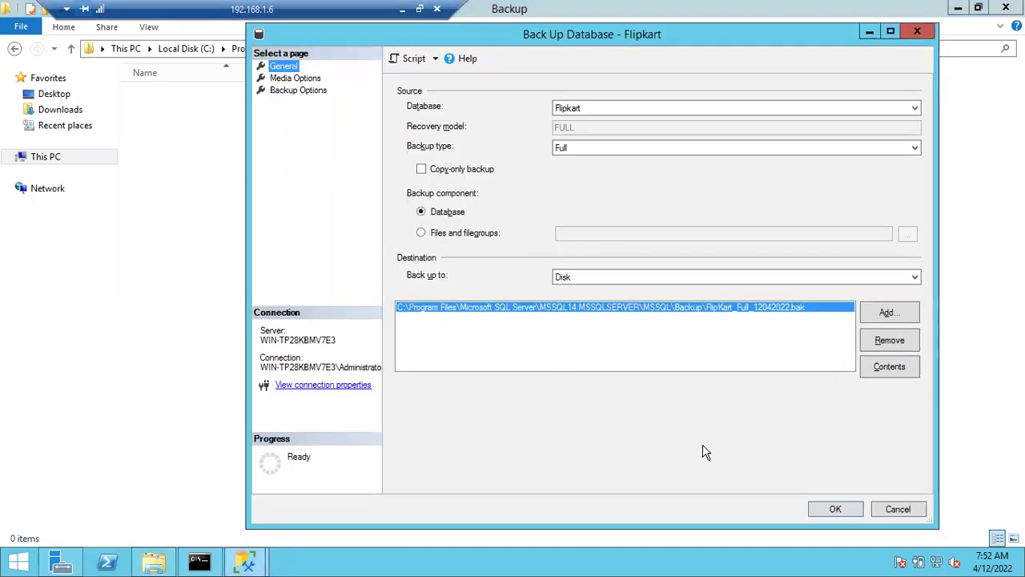
key("alt+Tab")
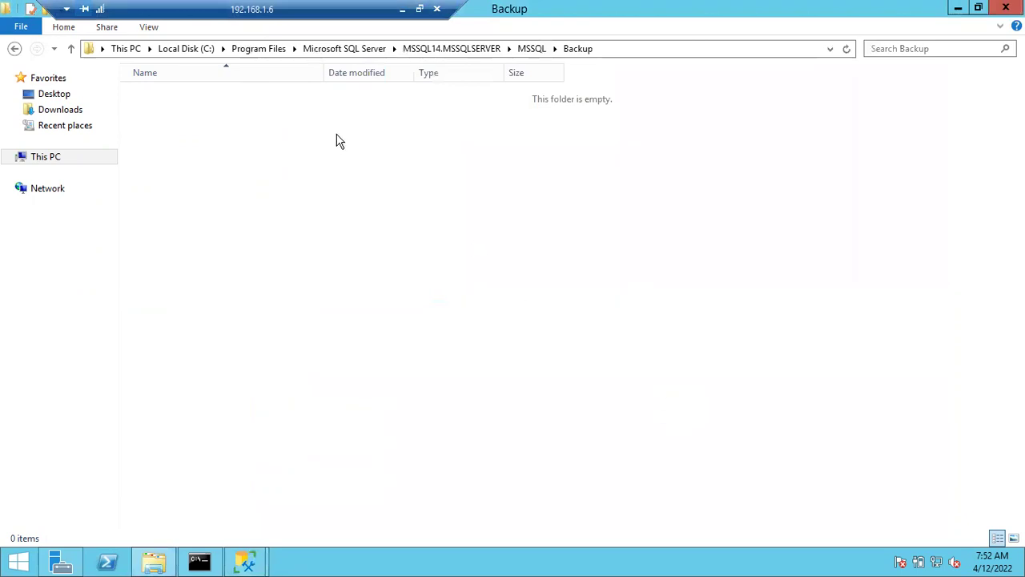
key("alt+Tab")
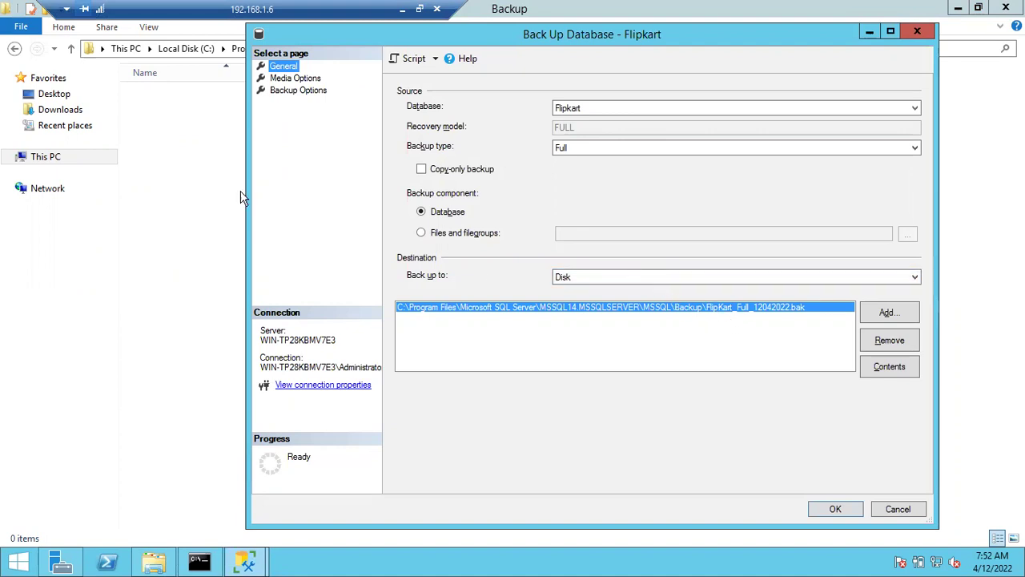
left_click(209, 187)
key("alt+Tab")
left_click(179, 151)
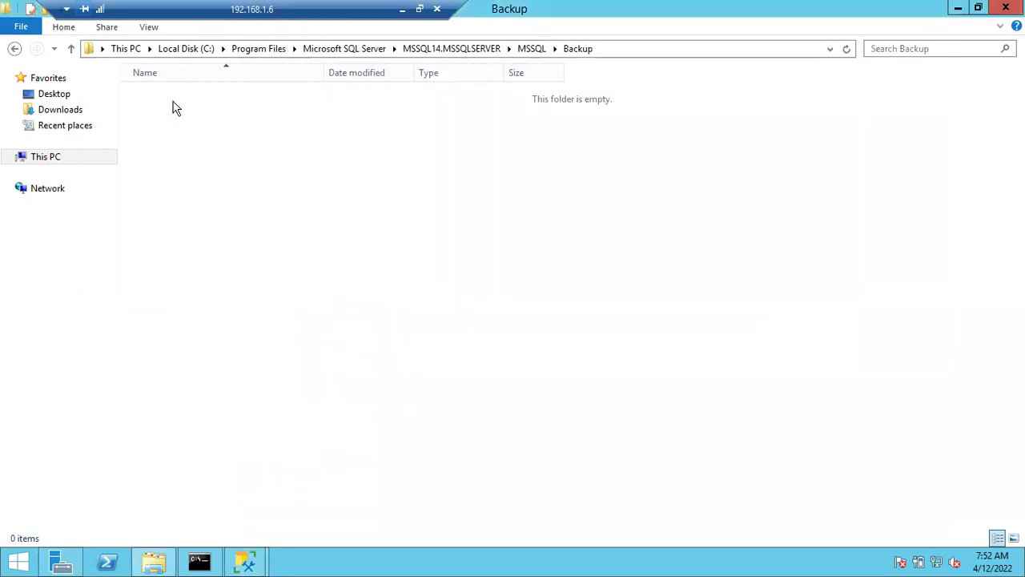
key("alt+Tab")
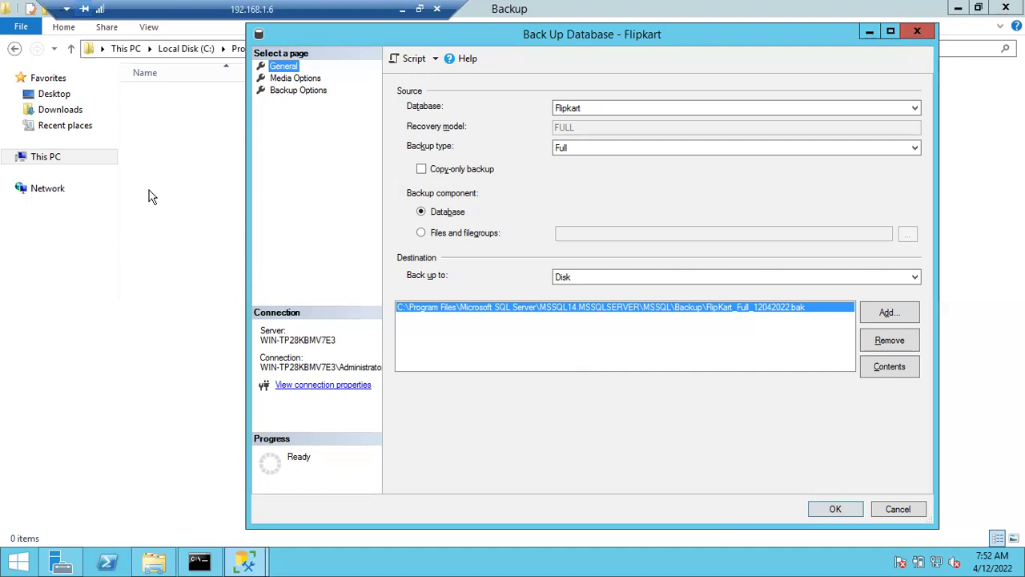
left_click(140, 134)
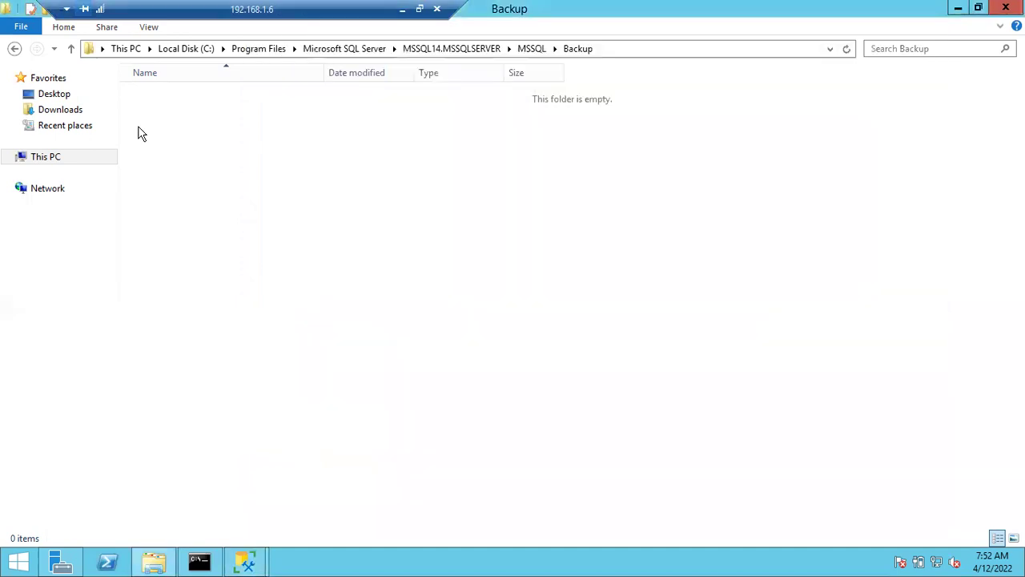
left_click(609, 50)
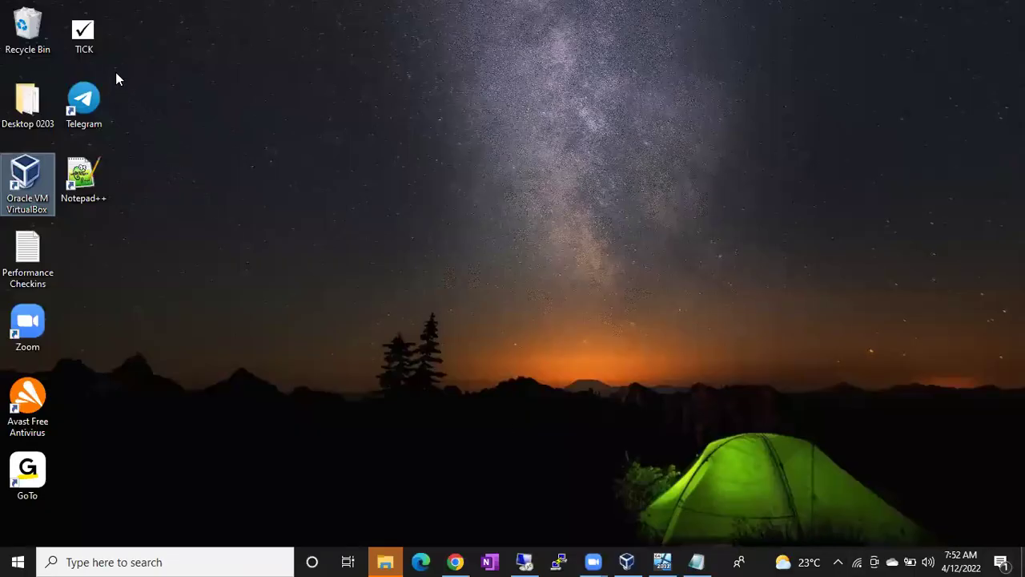
left_click(95, 48)
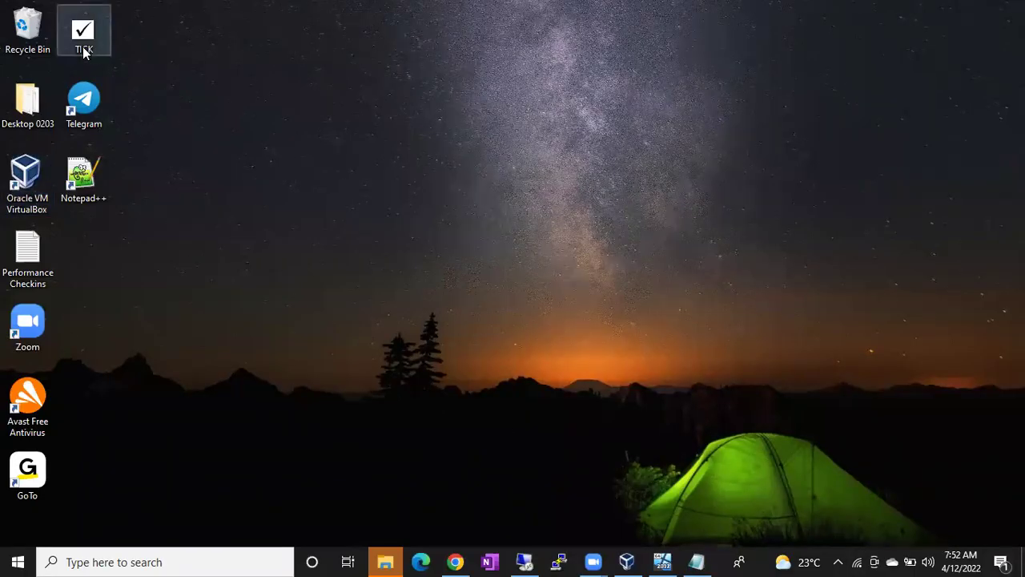
mouse_move(83, 53)
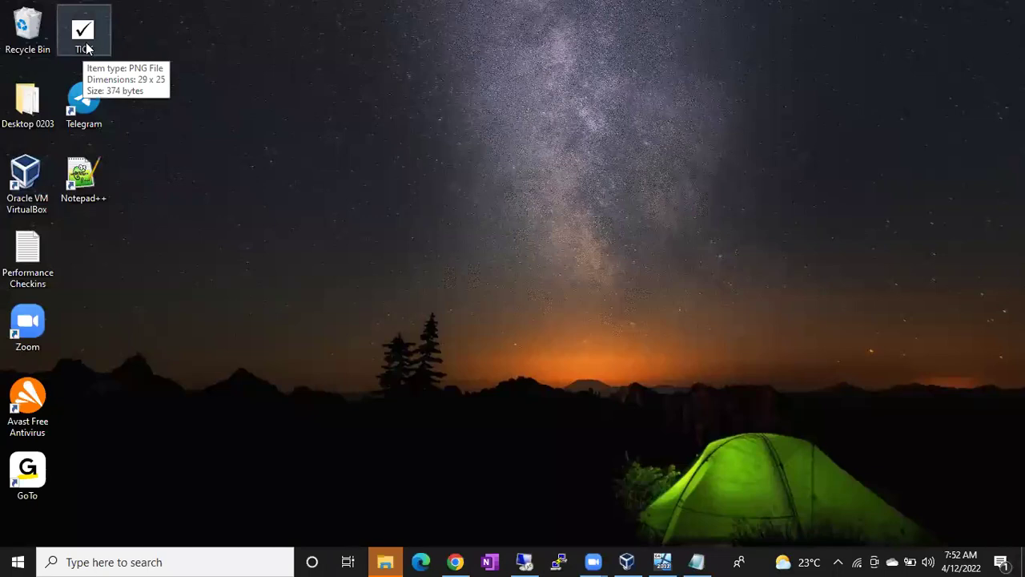
left_click(25, 109)
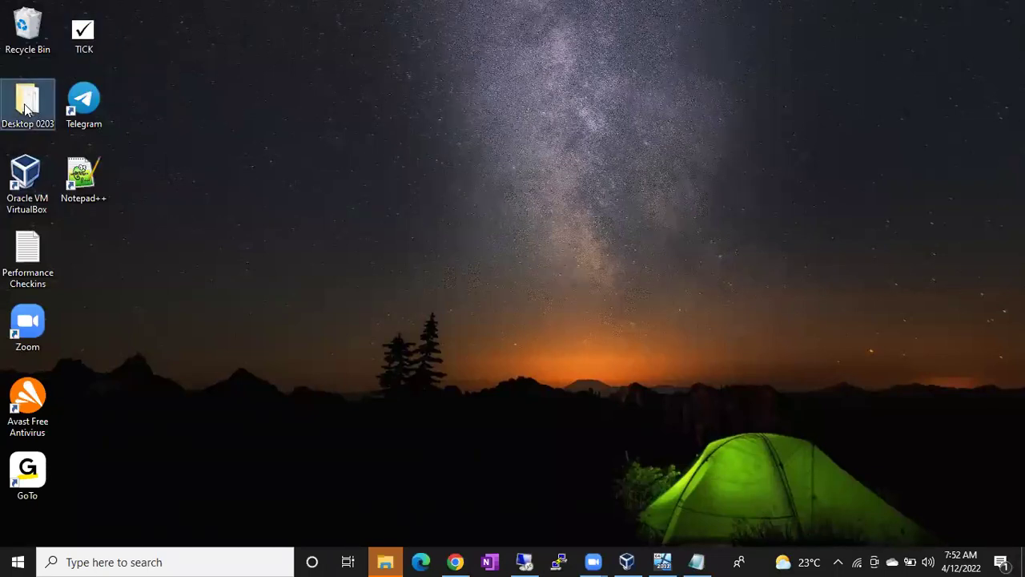
mouse_move(30, 104)
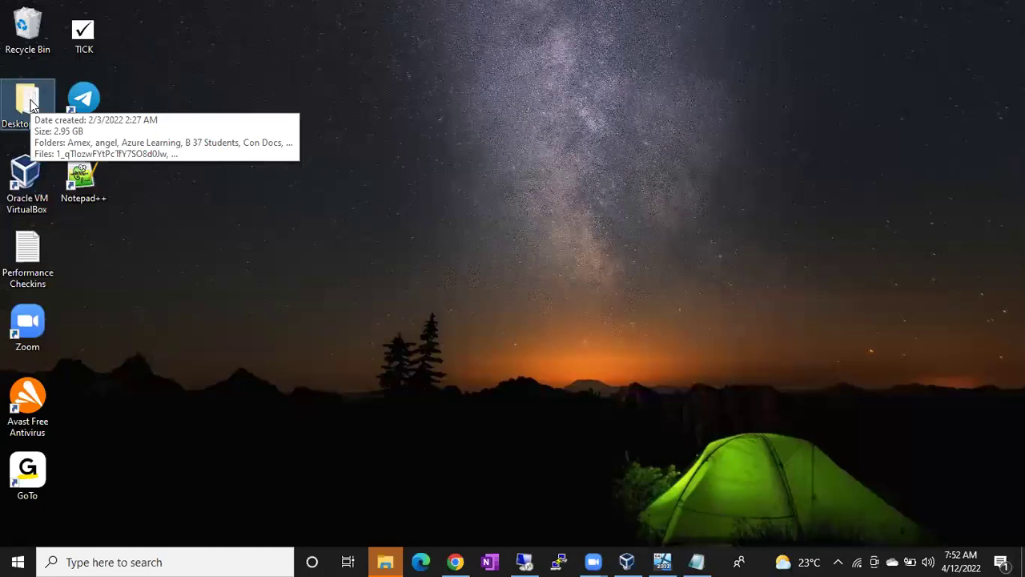
right_click(241, 86)
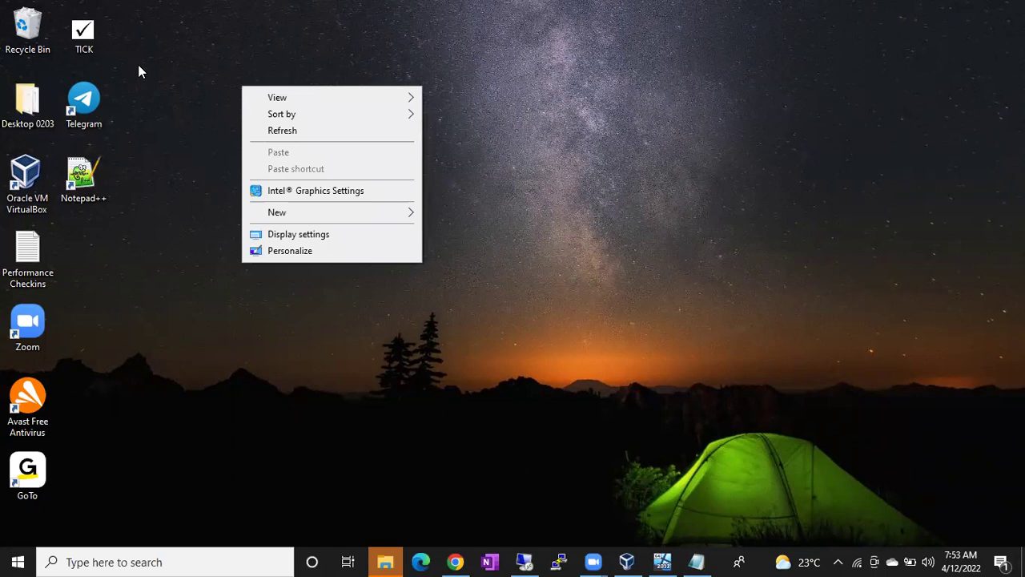
mouse_move(280, 215)
left_click(44, 273)
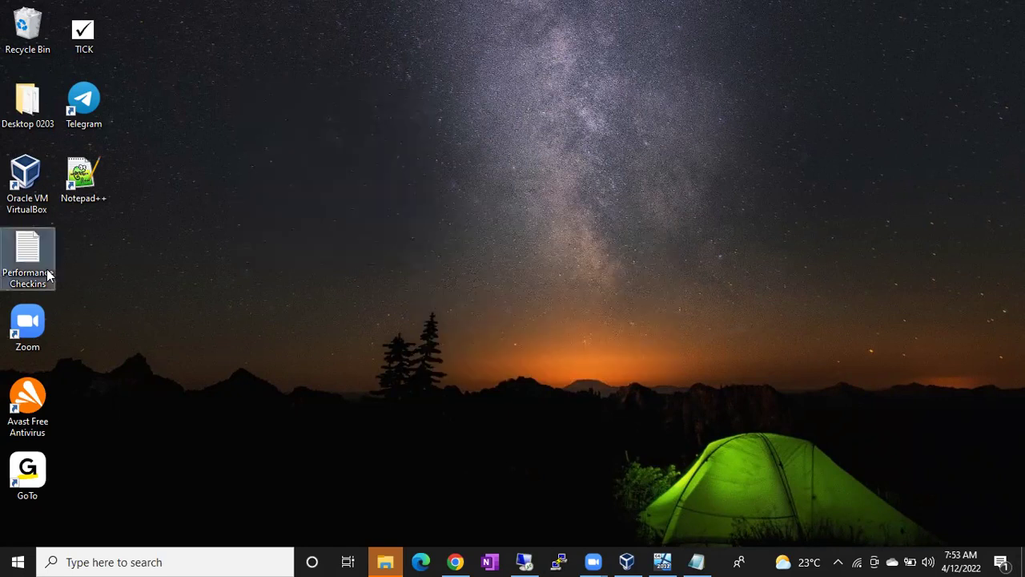
left_click(37, 281)
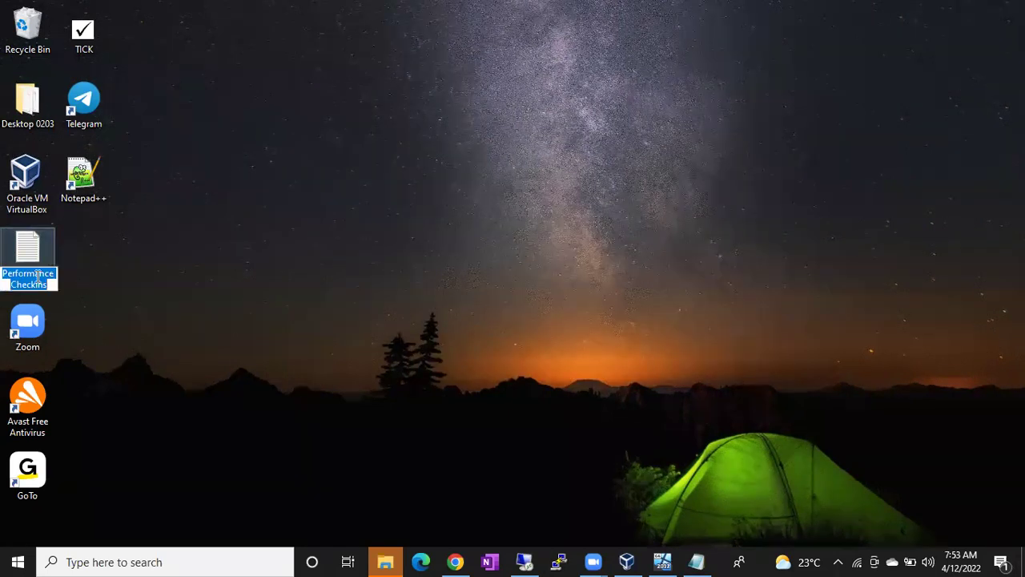
key("Escape")
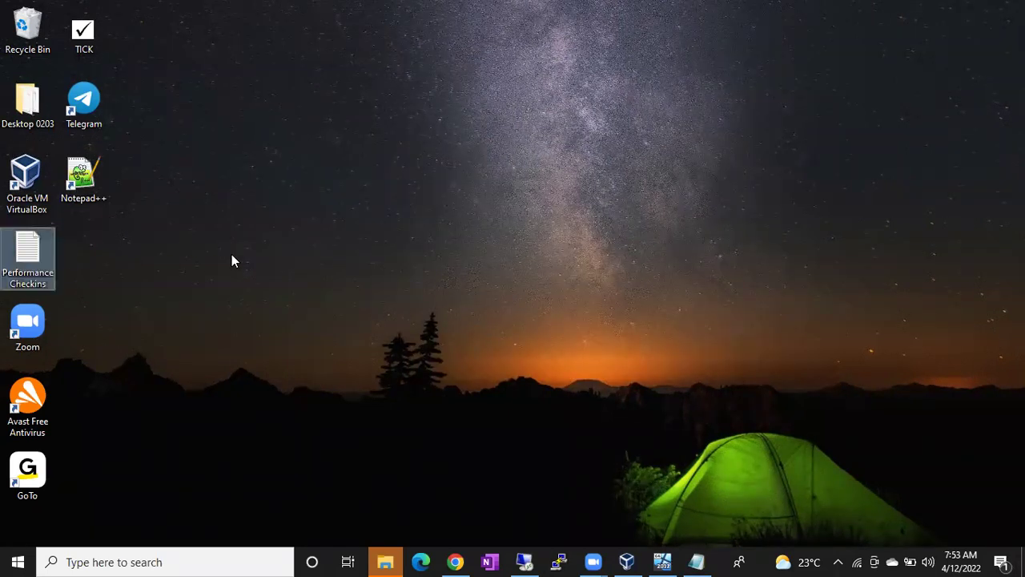
Step: Try to save a blank Notepad document to the local Desktop as Performance Checkins, decline replacing the file, cancel saving and minimize Notepad
key("super+r")
key("Return")
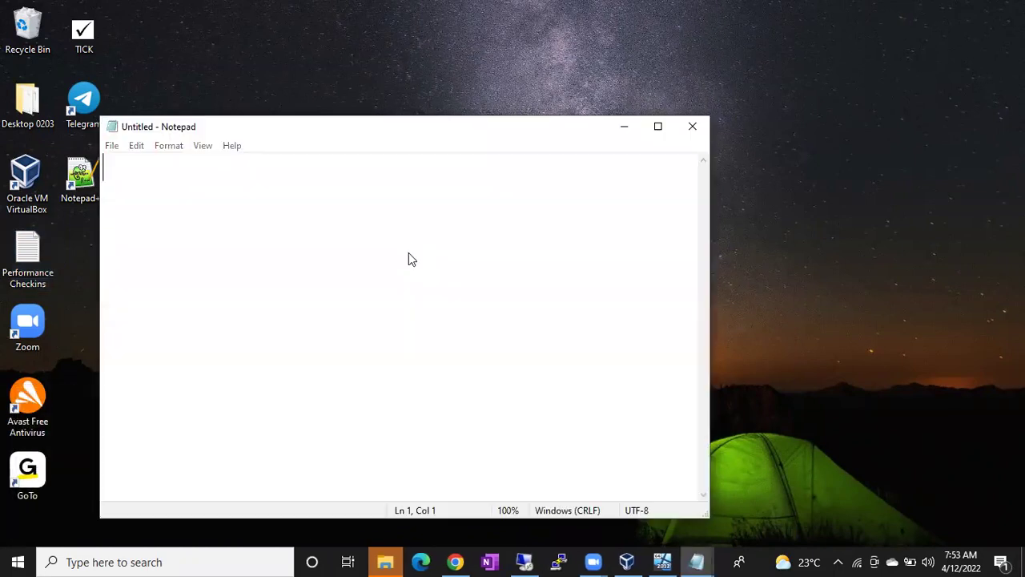
key("ctrl+s")
left_click(162, 284)
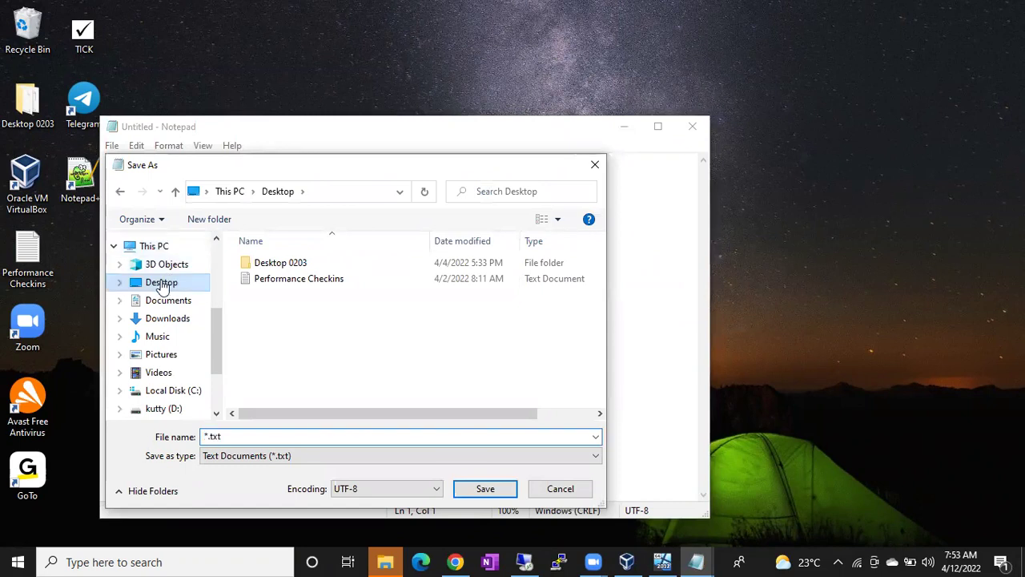
left_click(270, 282)
left_click(485, 488)
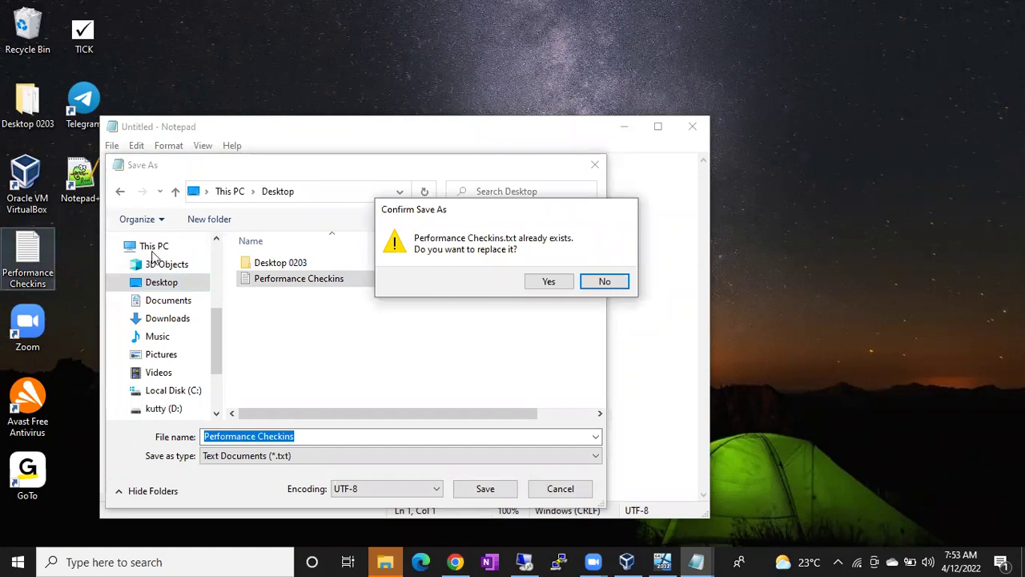
left_click(606, 281)
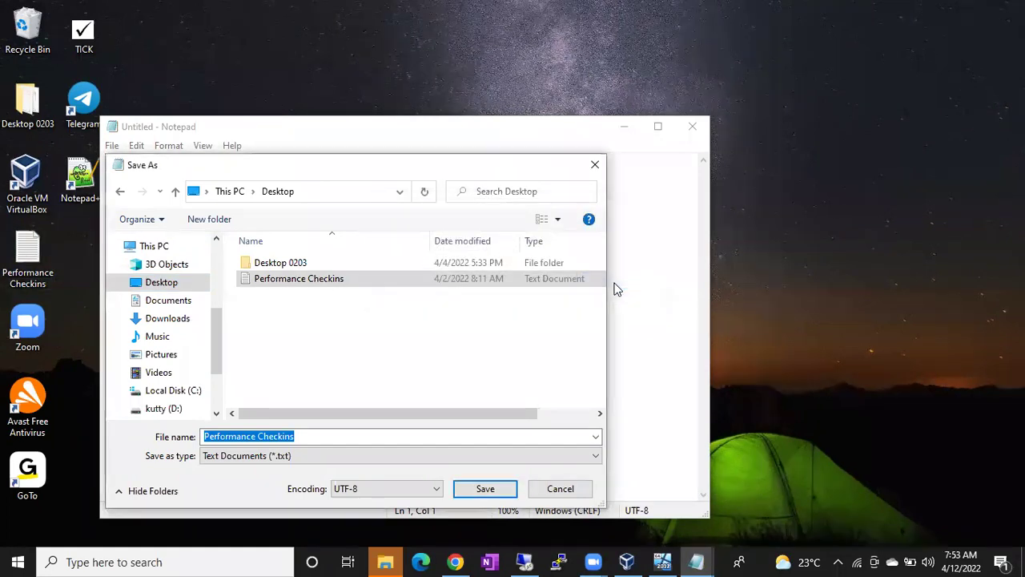
left_click(559, 490)
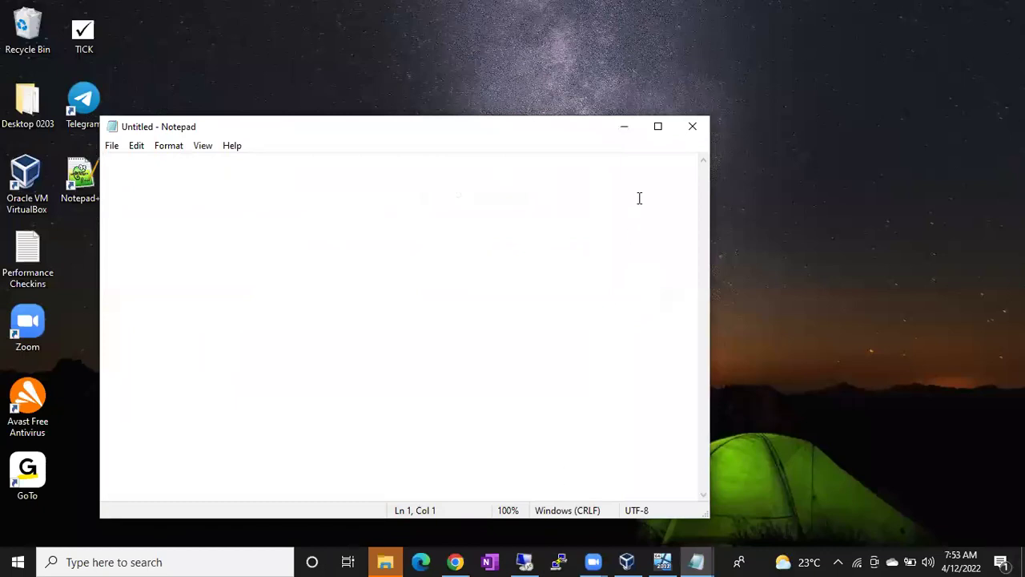
left_click(624, 129)
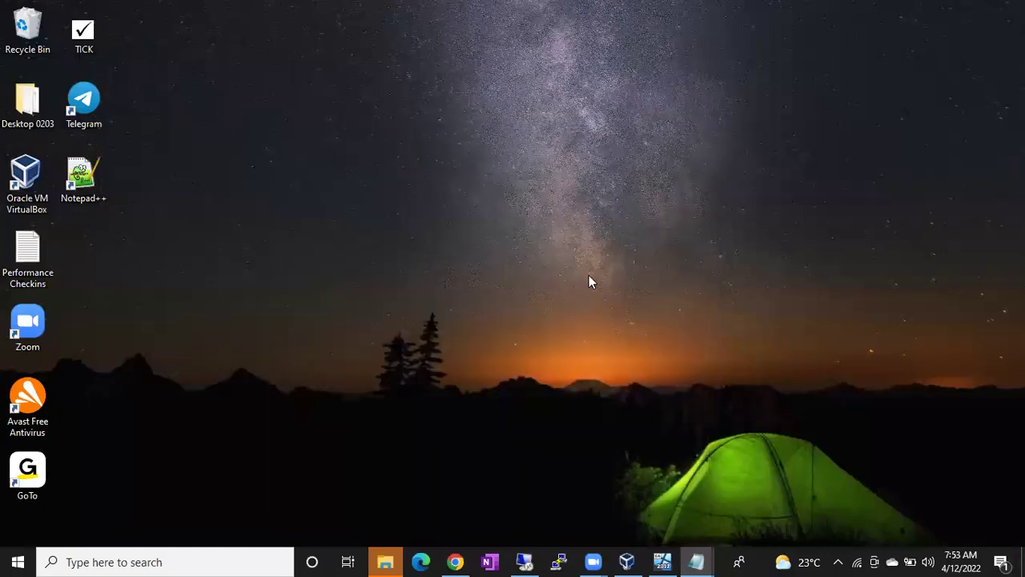
Step: Switch back to the remote session's Flipkart backup dialog and show its media options
left_click(524, 561)
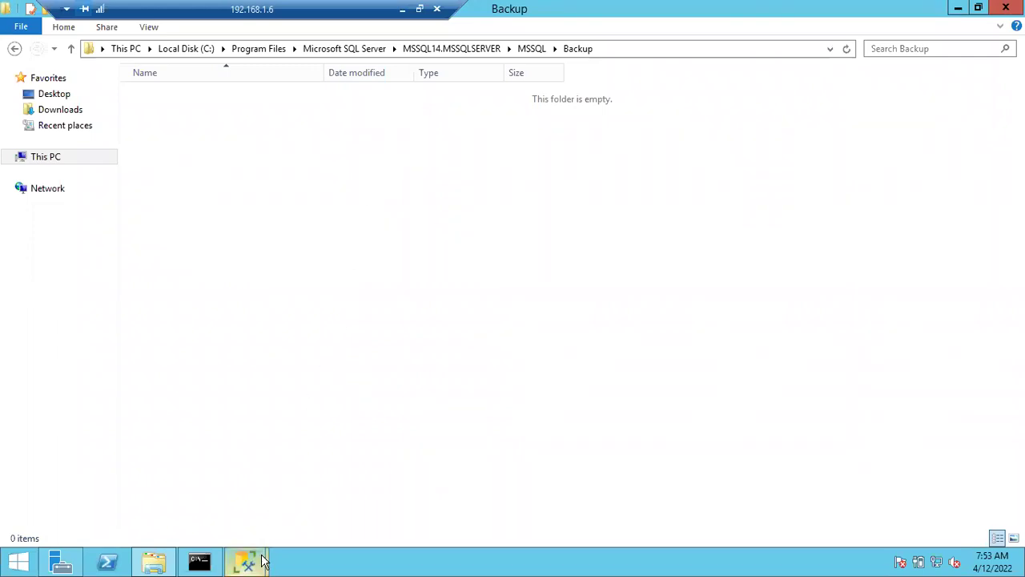
mouse_move(263, 558)
left_click(345, 508)
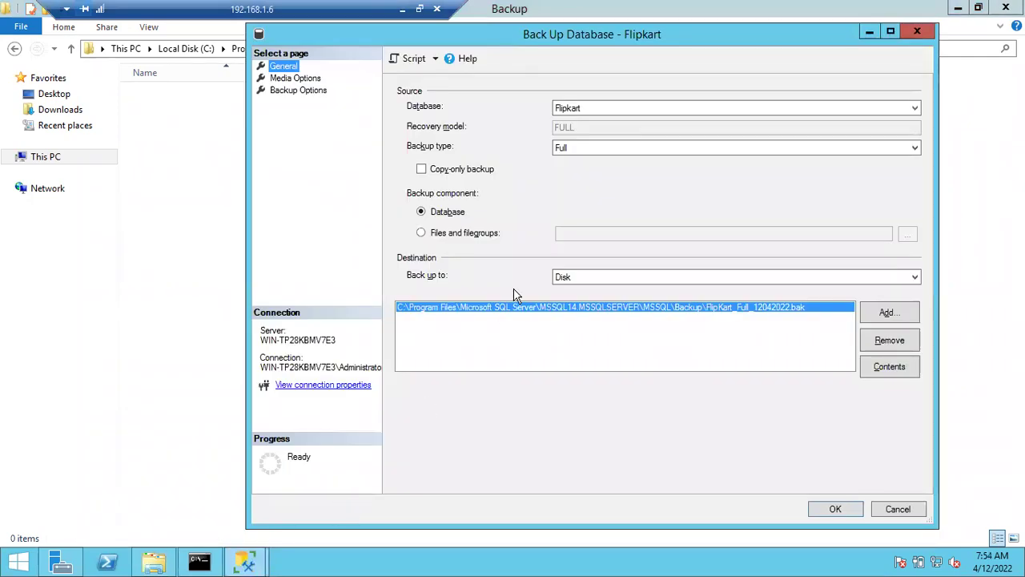
left_click(304, 83)
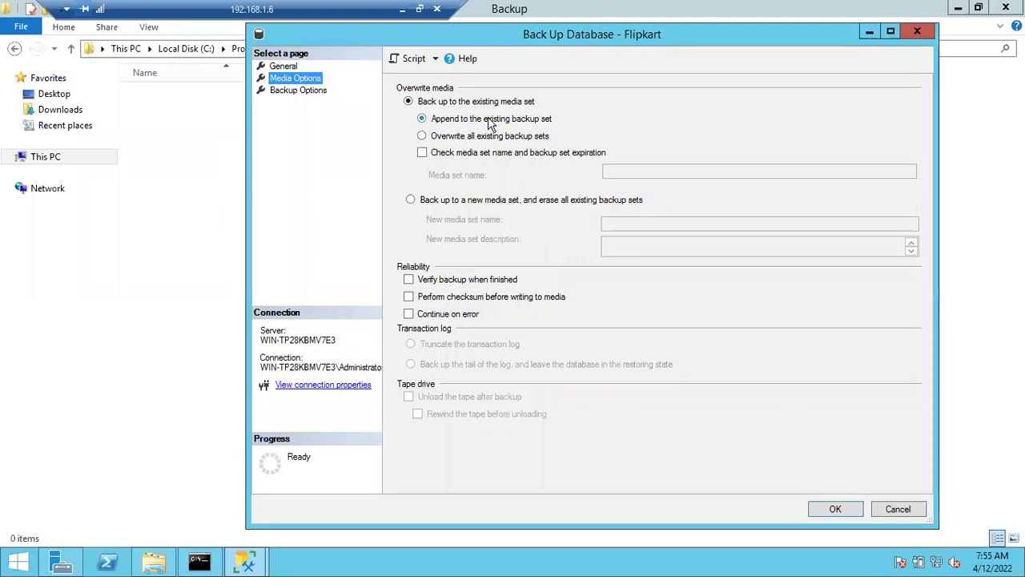
Step: Try overwriting all existing backup sets, restore appending to the existing backup set, and check the Backup folder in File Explorer
left_click(422, 138)
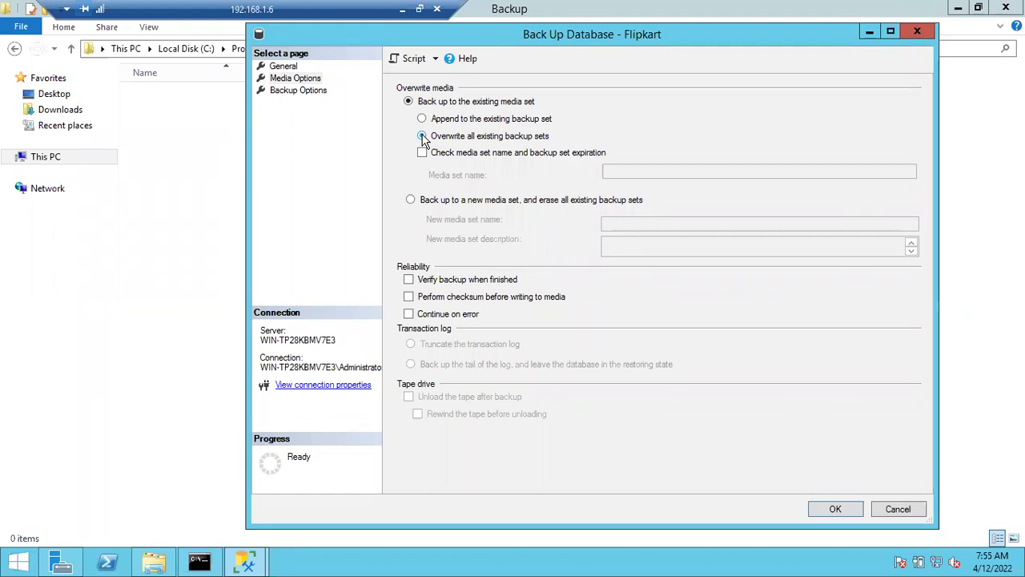
left_click(422, 118)
left_click(189, 188)
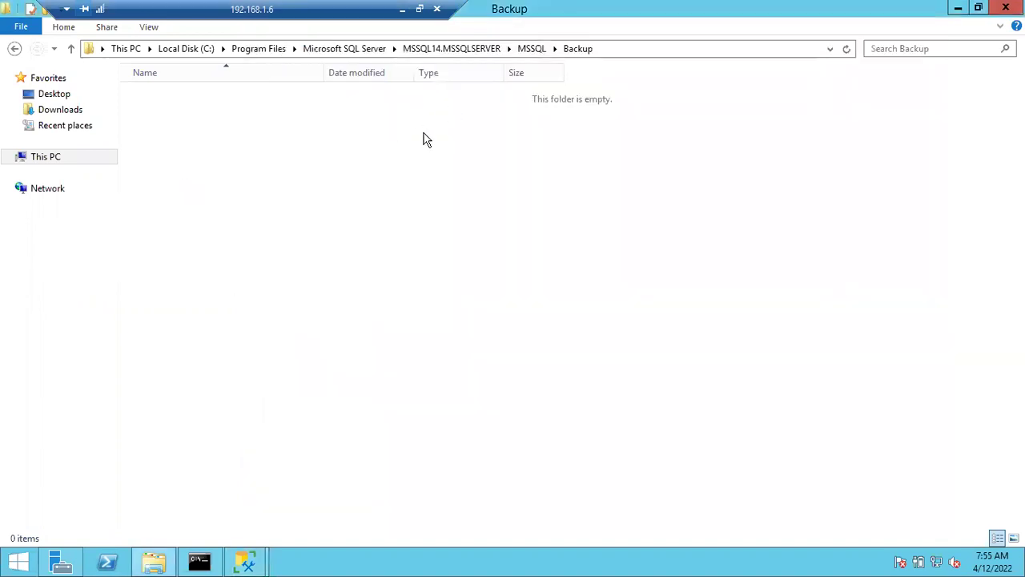
key("alt+Tab")
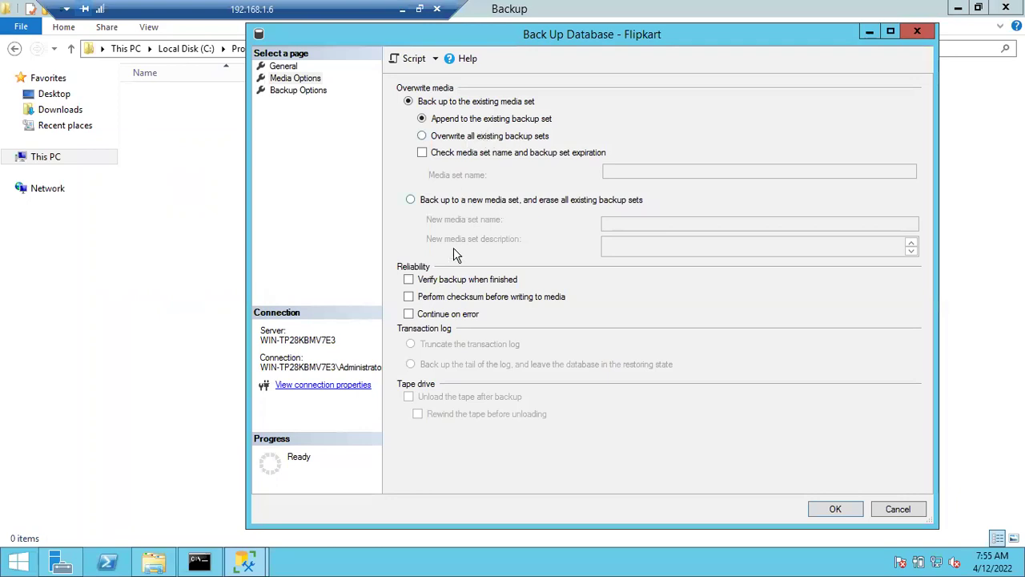
Step: In the backup options, try an expiration date of 4/13/2022 and switch the backup set's expiry back to after 0 days
left_click(301, 94)
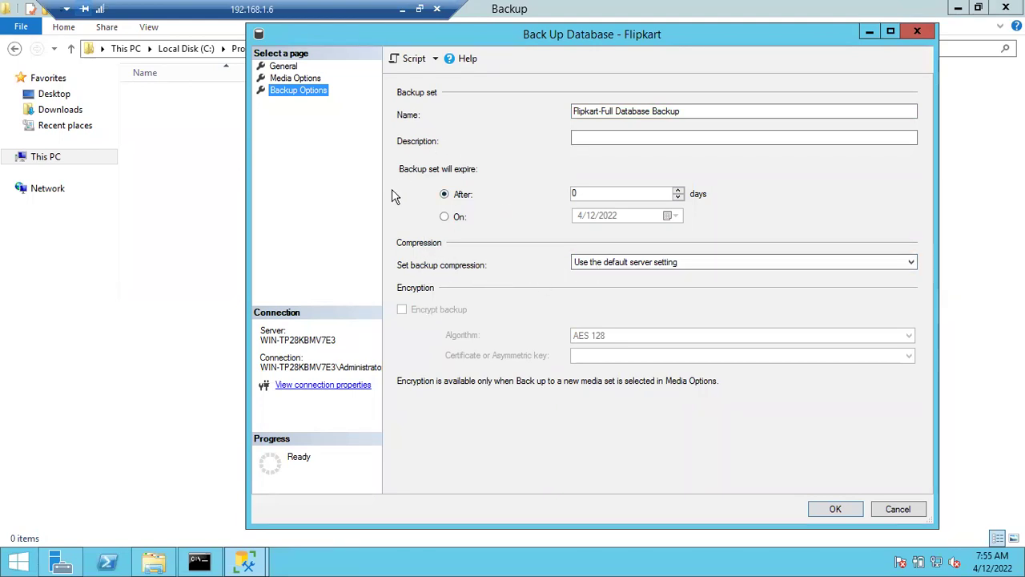
left_click(595, 137)
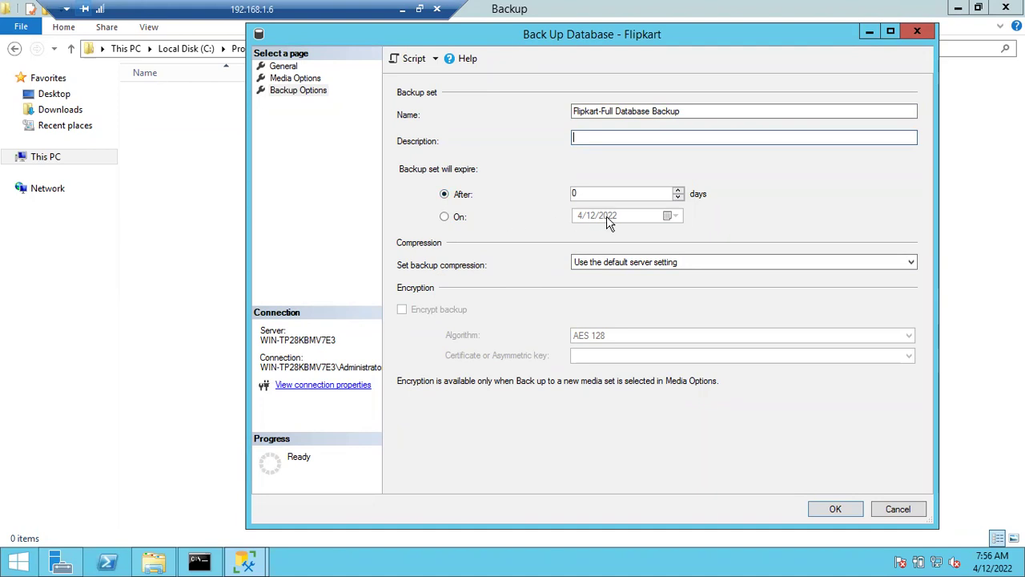
left_click(445, 217)
left_click(671, 216)
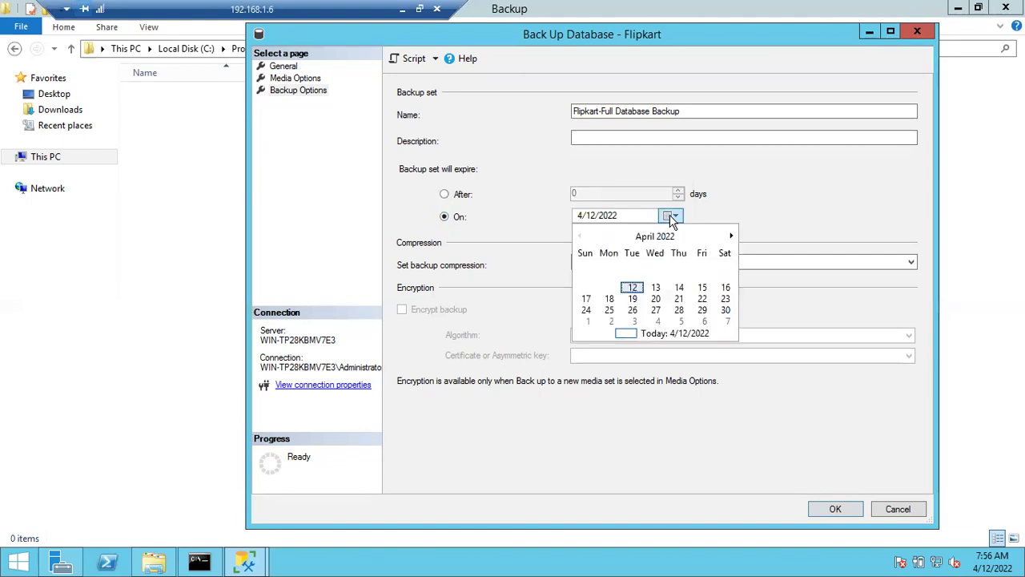
left_click(657, 287)
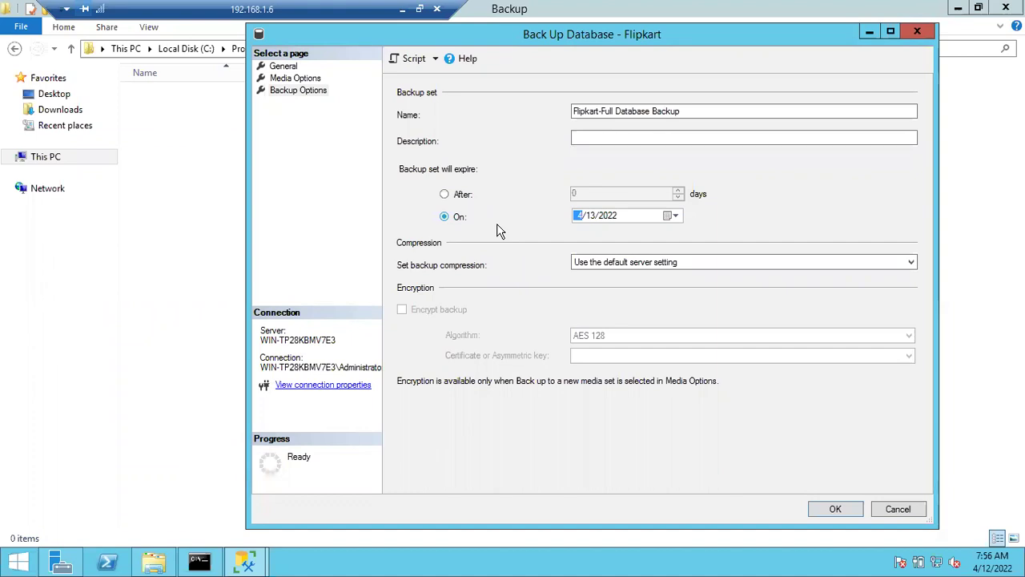
left_click(458, 199)
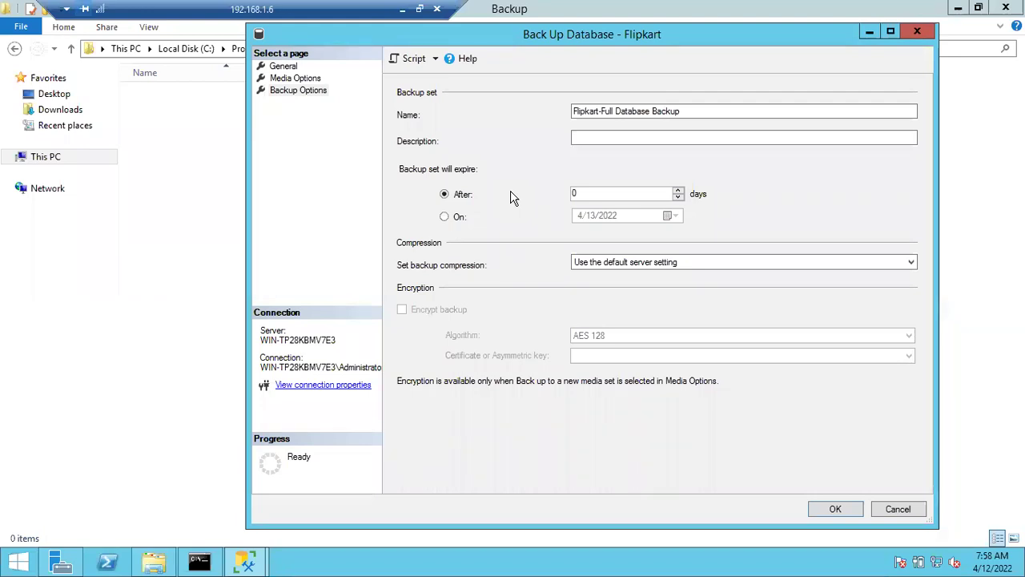
Step: Switch to the local Notepad notes on backup types and examine the Backup Strategy section
left_click(402, 8)
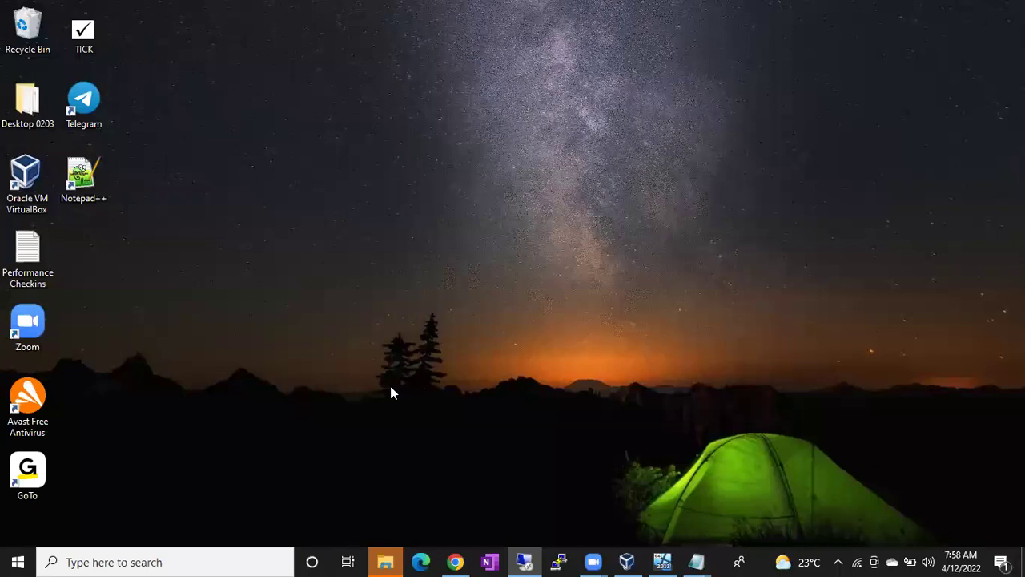
mouse_move(697, 561)
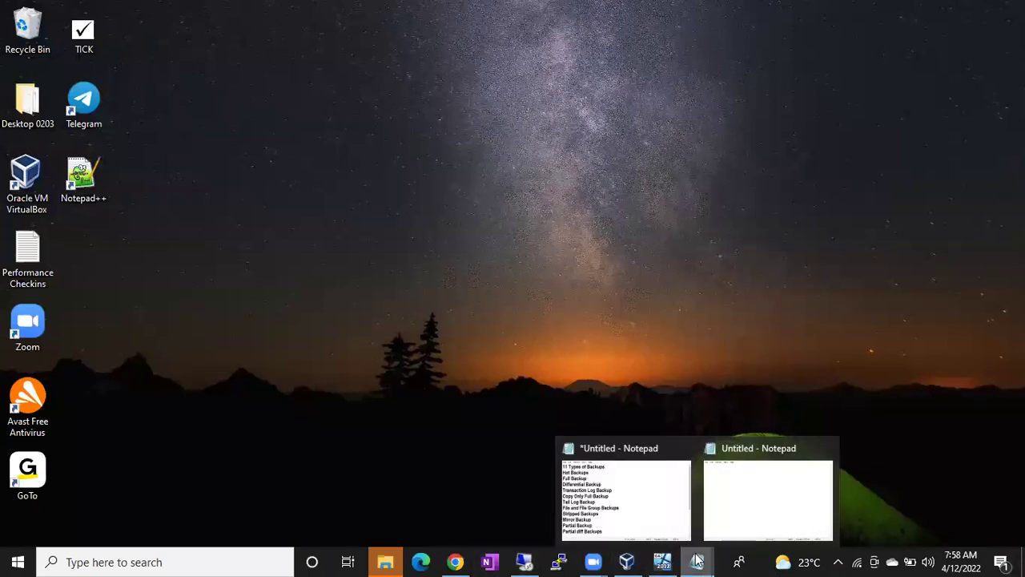
left_click(664, 507)
scroll(395, 483, "down", 3)
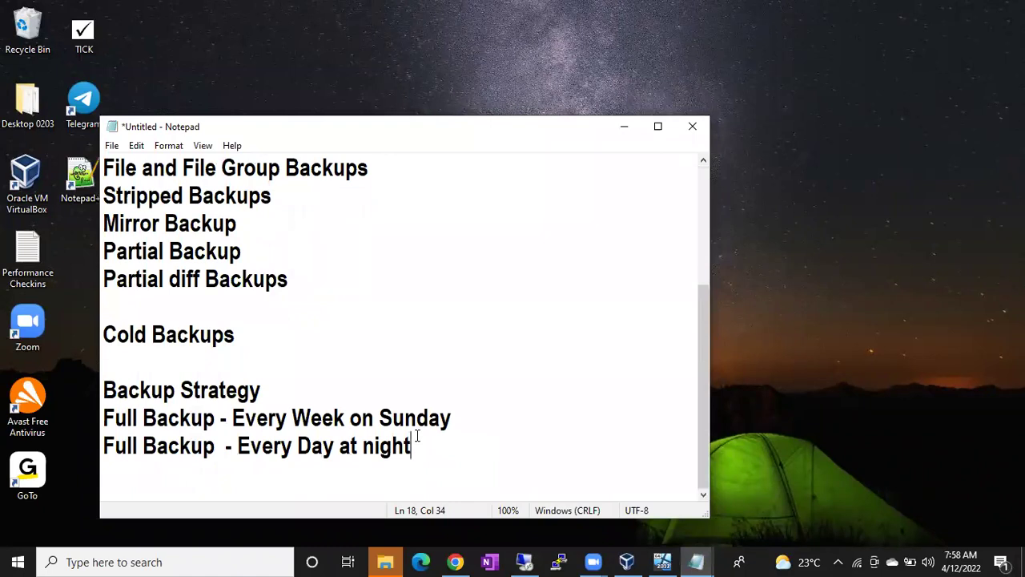
Step: Add a "Compress Backups" heading below the Backup Strategy notes, with "70%" on the line beneath it
key("Return")
key("Return")
type("Com")
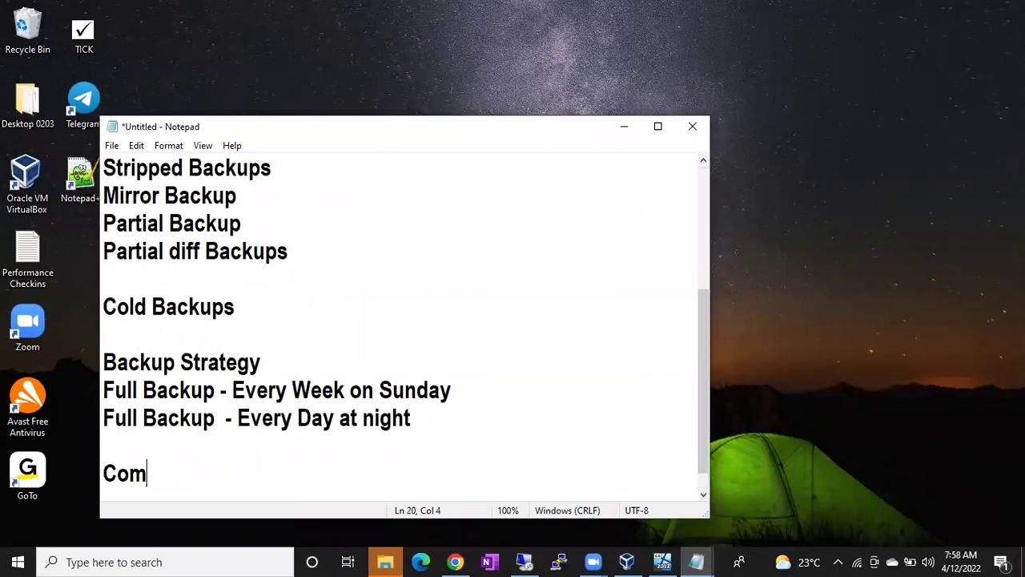
type("press Backups")
key("Return")
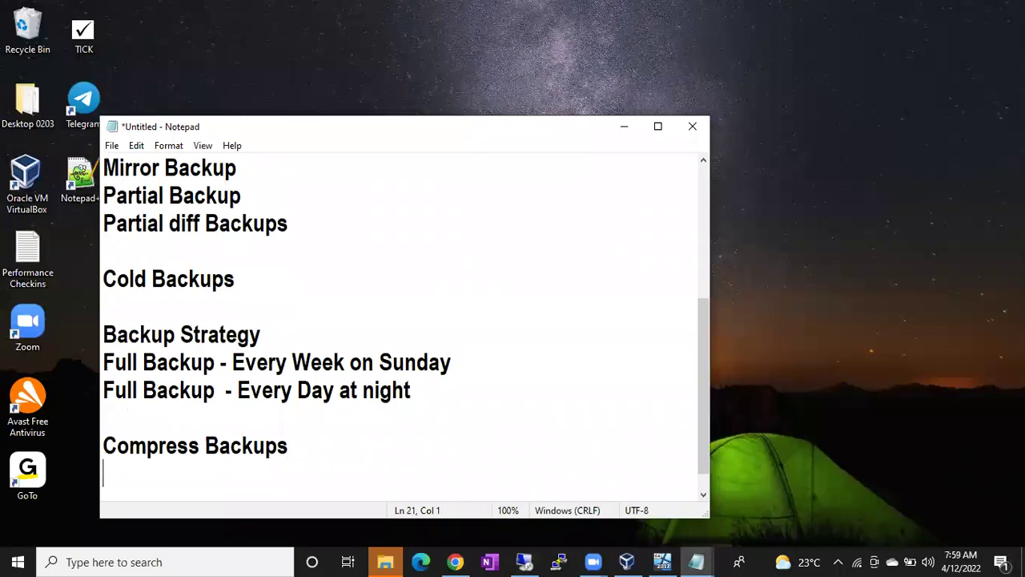
type("70%")
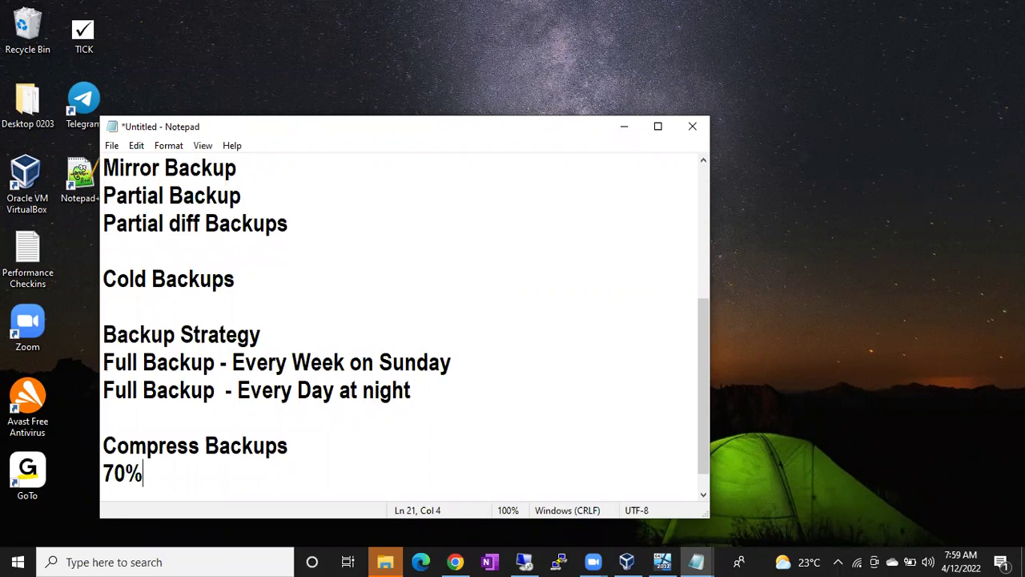
Step: Add the line "100GB-100GB Backup File" under the 70% note
key("Return")
type("100GB-")
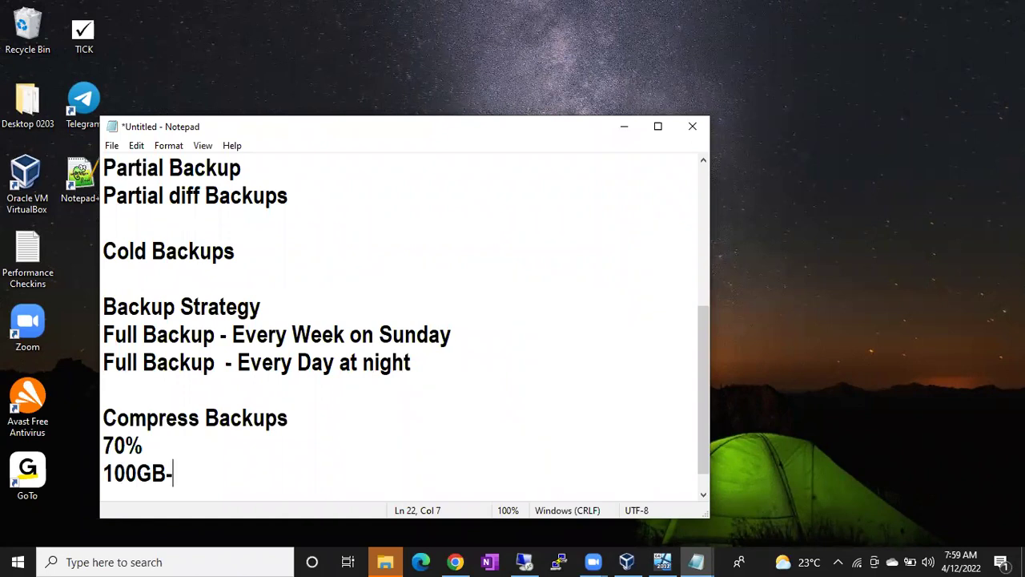
type("100GB Backup File")
key("Return")
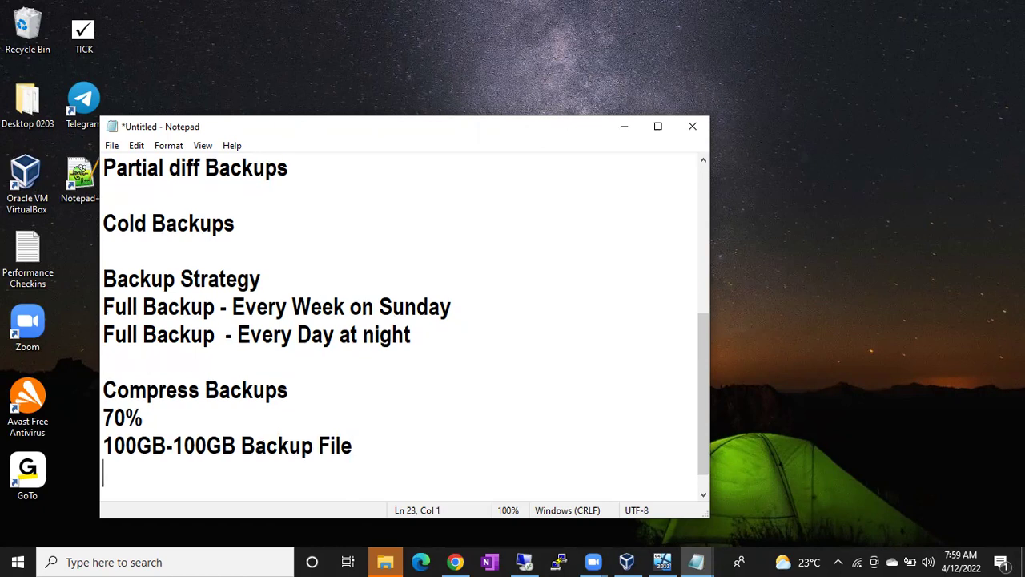
Step: Add the comparison line "100GB- 20 to 30GB Backup file" beneath the uncompressed example
type("100GB-")
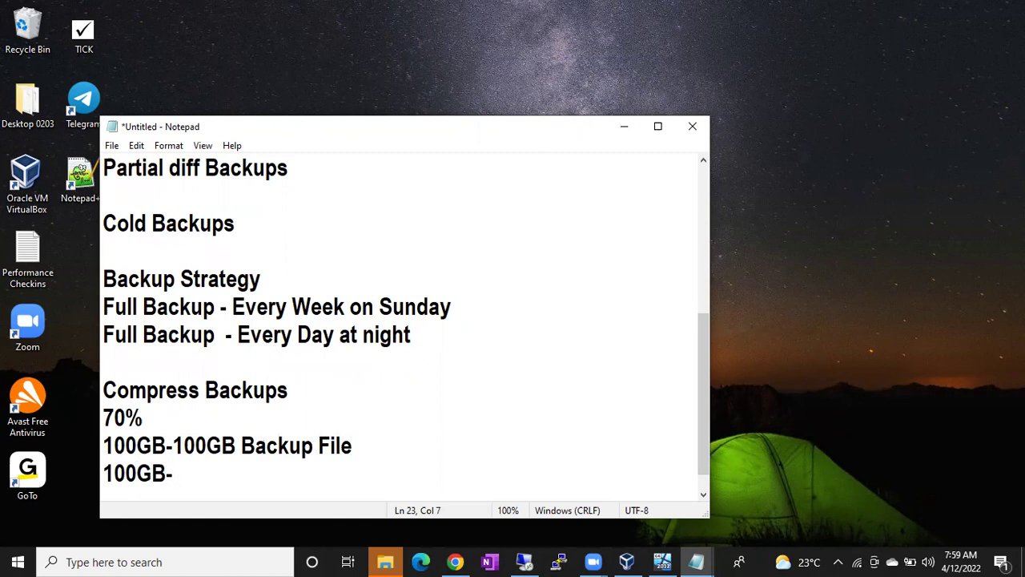
type(" 20 to 20GB")
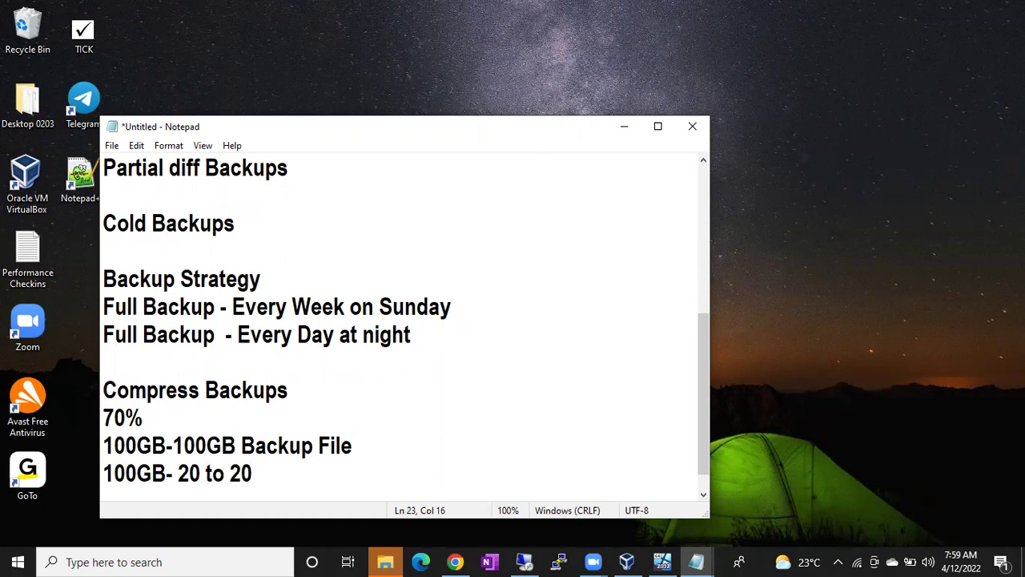
left_click(240, 474)
key("BackSpace")
type("3")
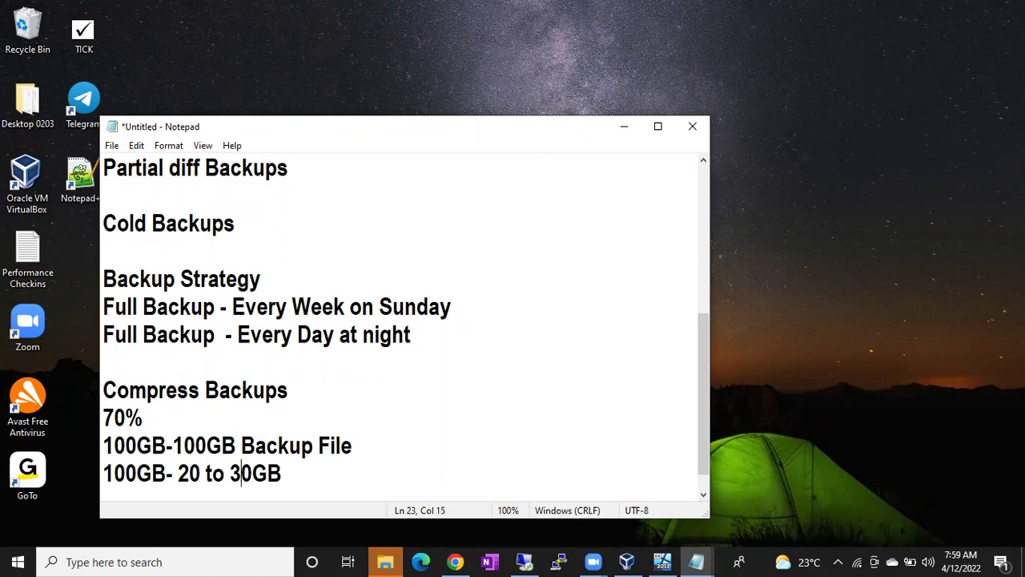
left_click(294, 469)
type("Backup file")
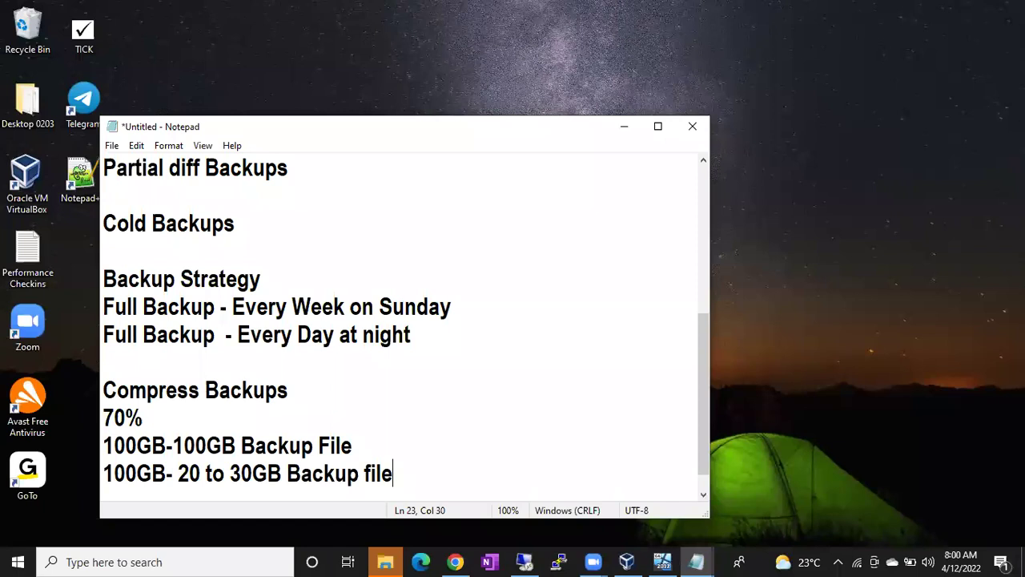
Step: Append "- 1 hour-2 hours" to the 100GB Backup File line and "- 12 min to 20min.s" to the 20 to 30GB line
left_click_drag(173, 445, 354, 443)
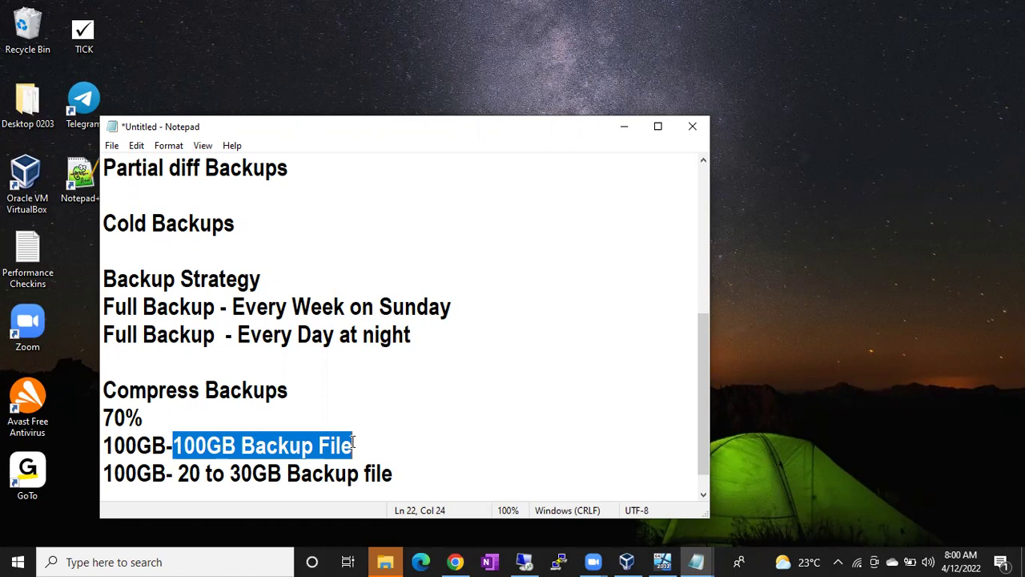
left_click(354, 442)
type("- ")
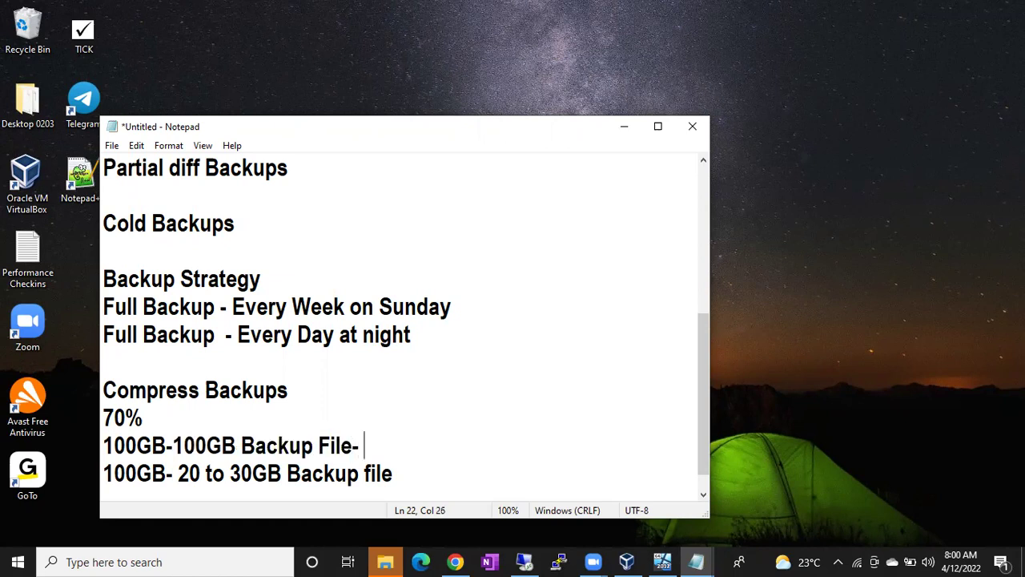
type("1 hour")
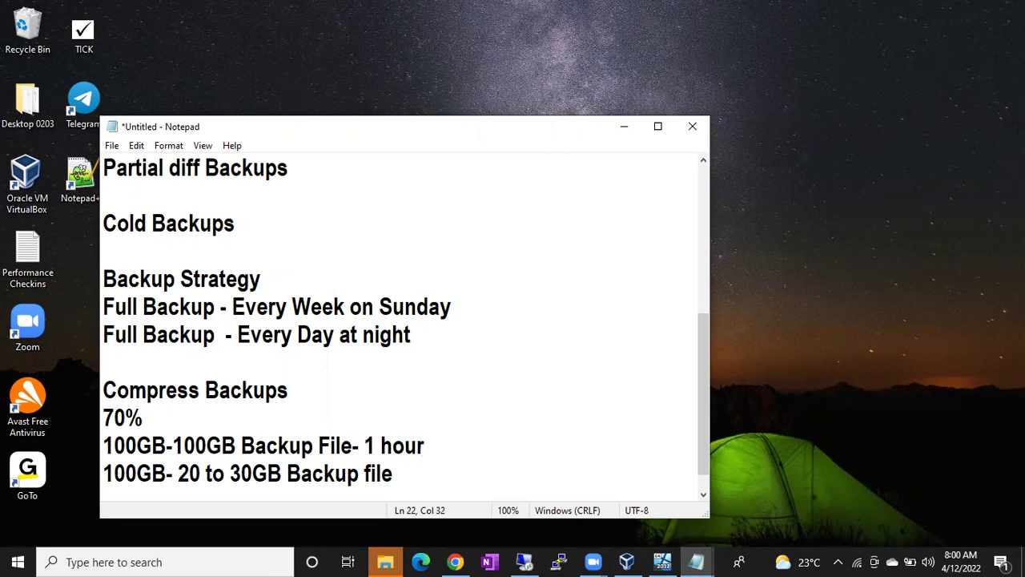
type("-2 hours")
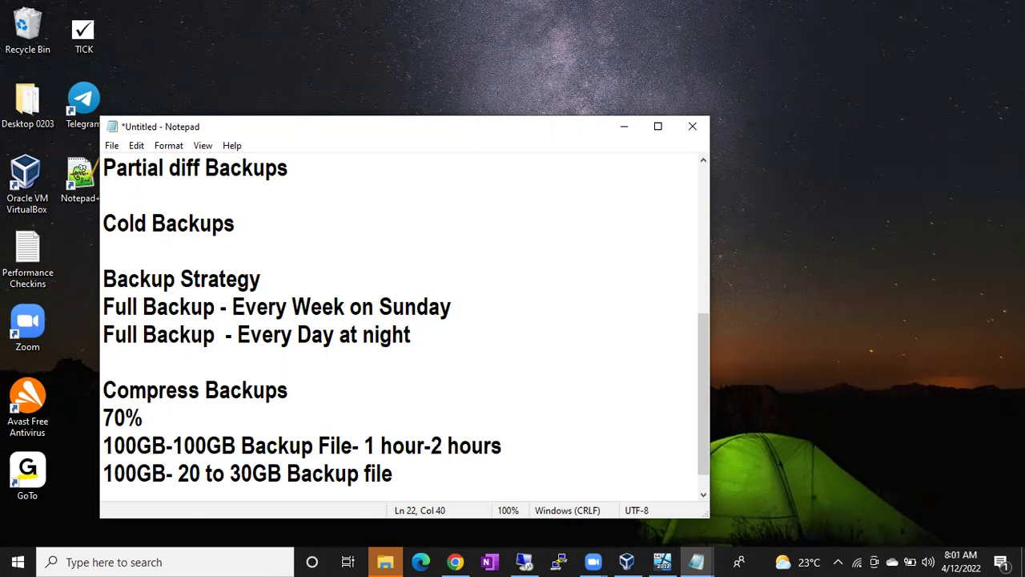
left_click(408, 473)
type("- 12 min t")
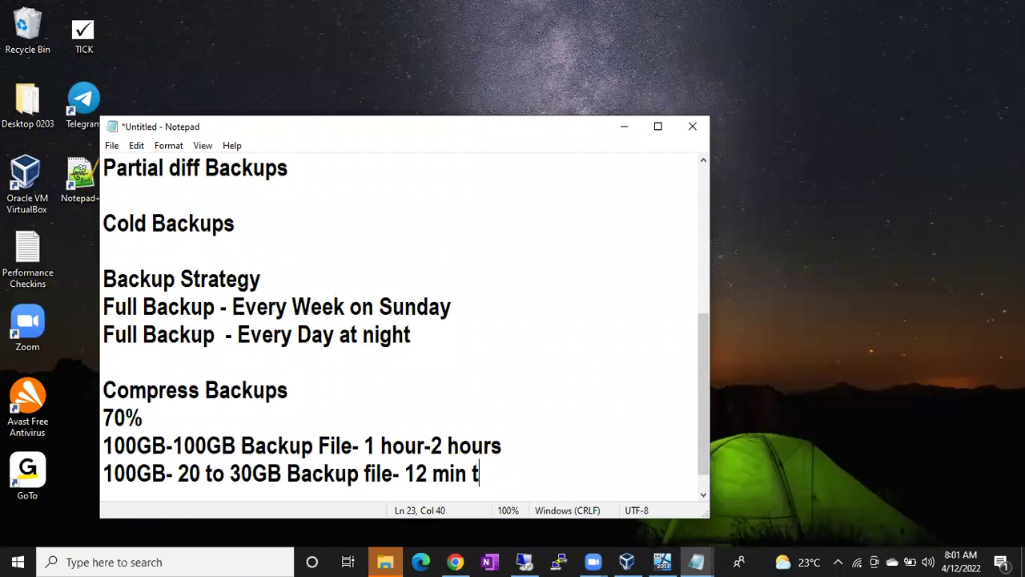
type("o 20mi")
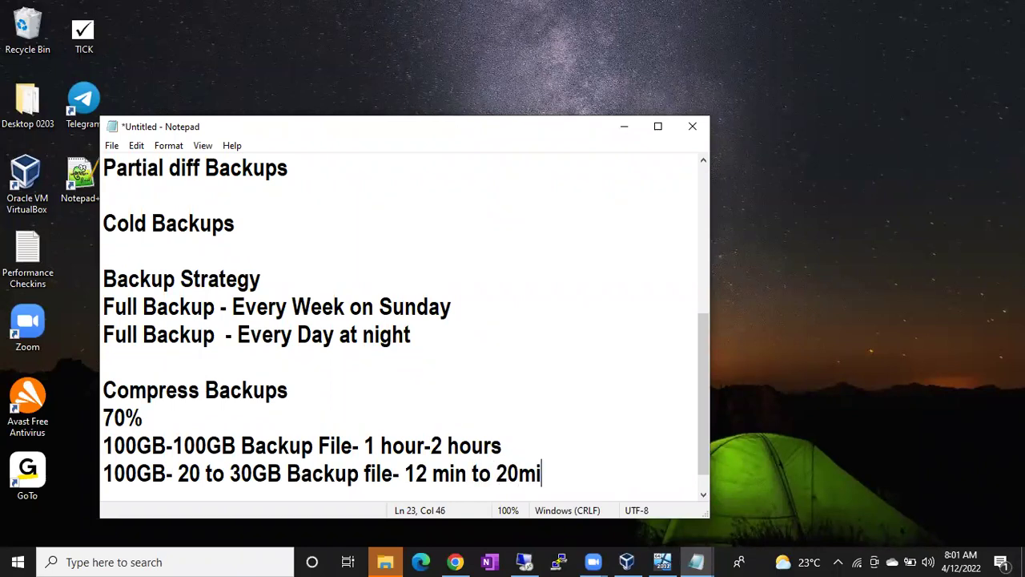
type("n.s")
Step: Compare the durations and backup file sizes of the two 100GB examples by highlighting them in the notes
left_click_drag(374, 445, 484, 443)
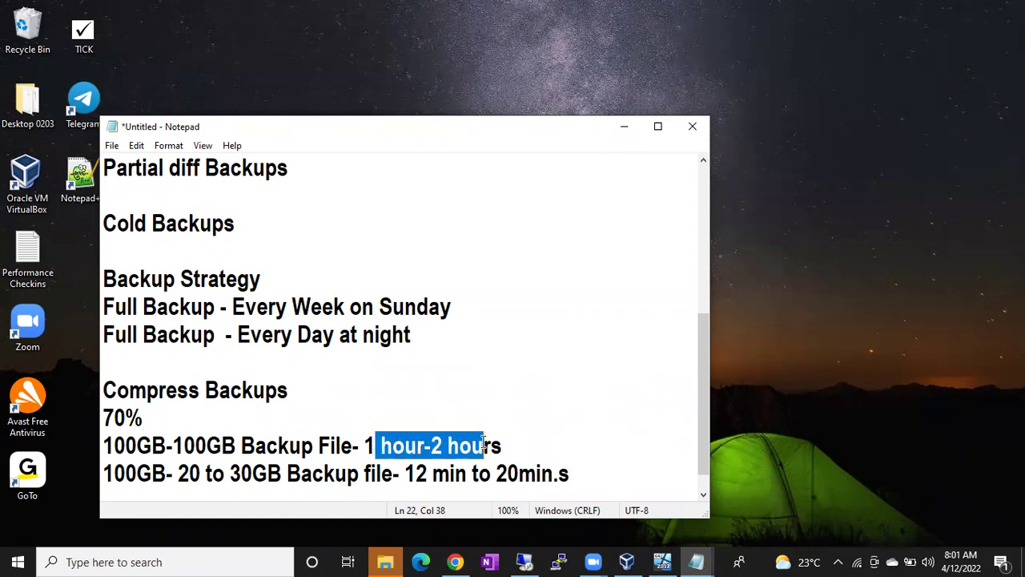
left_click_drag(434, 474, 553, 476)
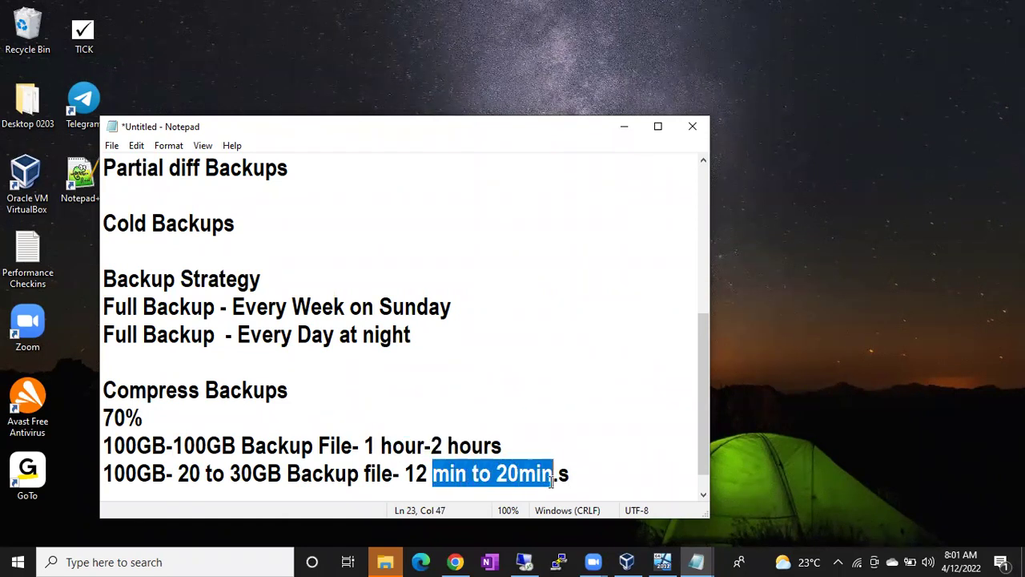
left_click_drag(364, 445, 431, 474)
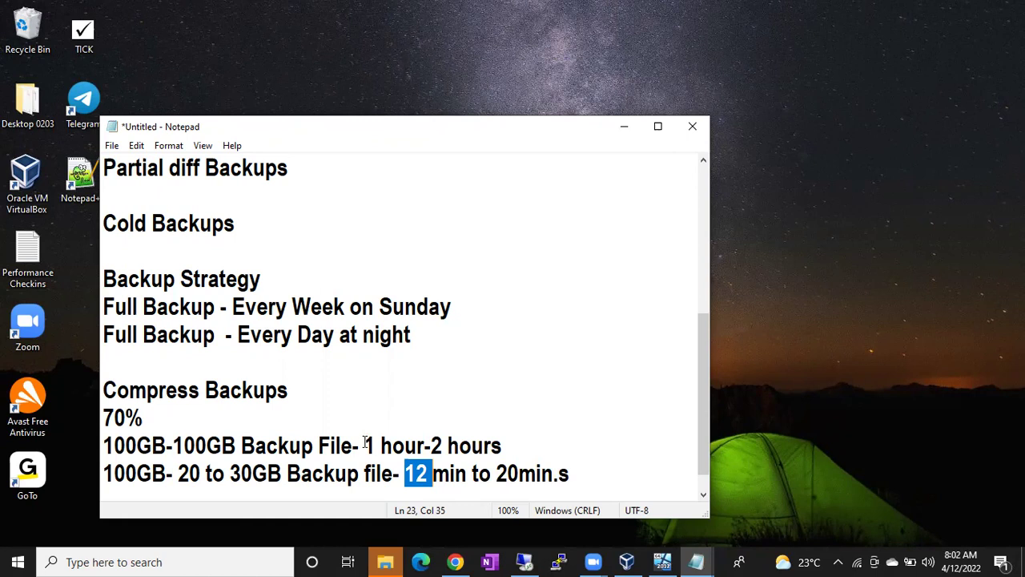
left_click_drag(183, 446, 237, 446)
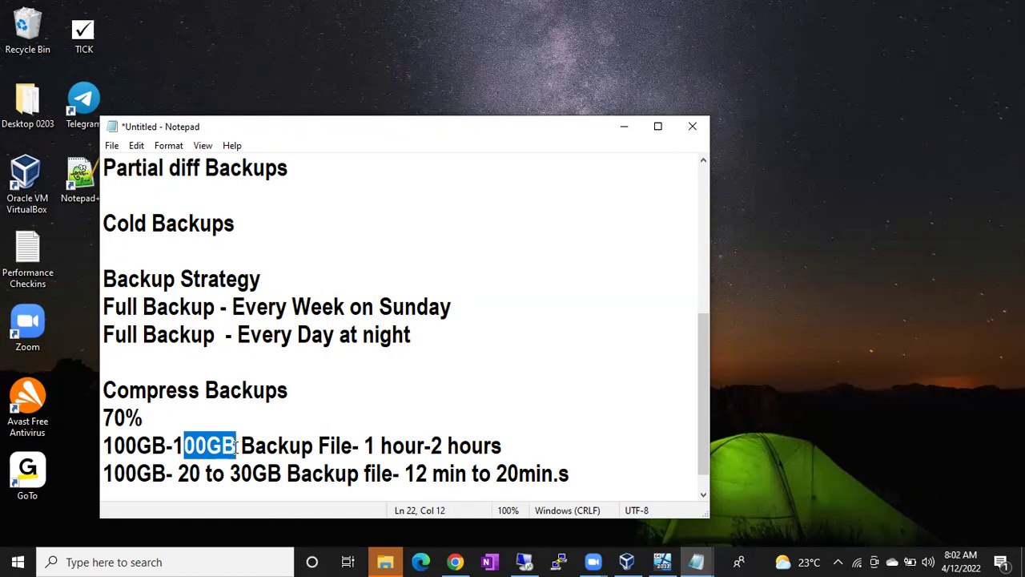
left_click_drag(179, 473, 207, 473)
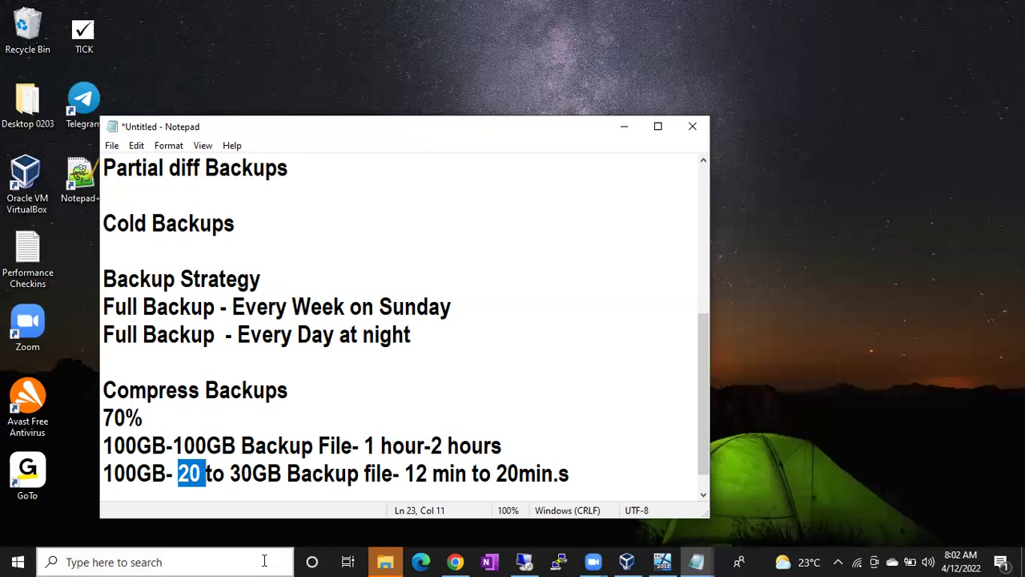
Step: Switch to Management Studio in the remote session and enable Compress backup in the server properties' database settings
left_click(525, 562)
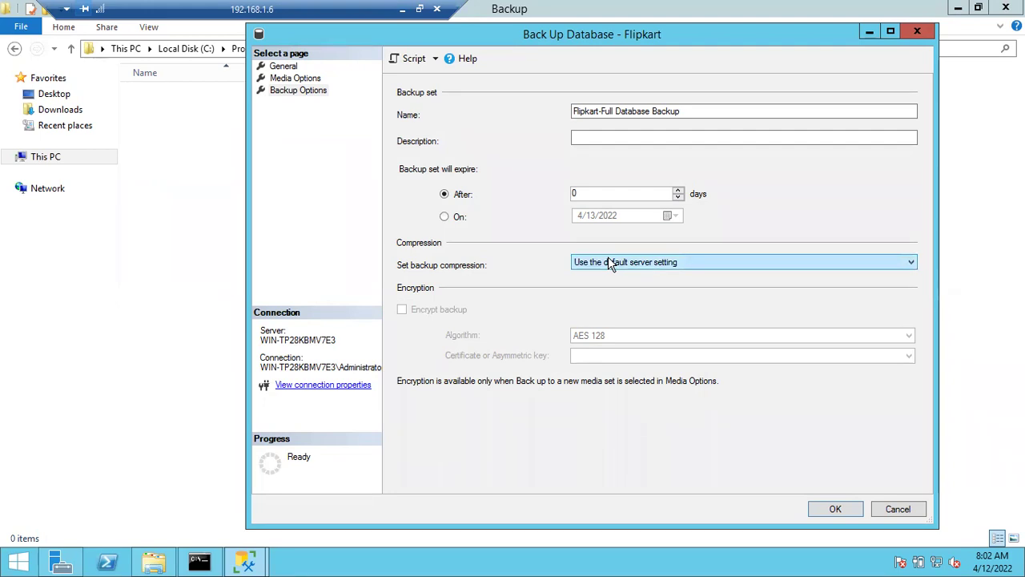
mouse_move(225, 553)
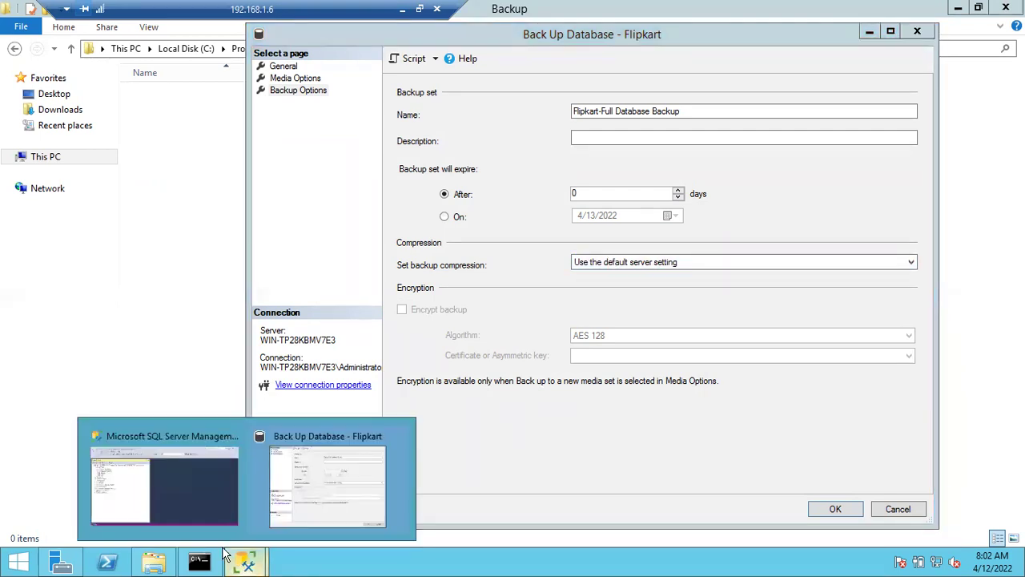
left_click(142, 440)
left_click(62, 130)
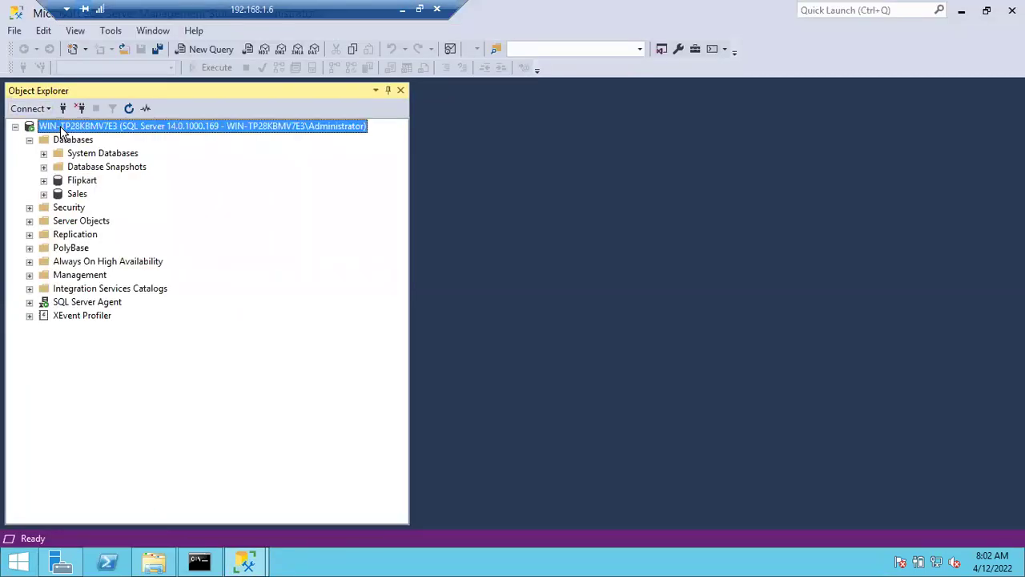
right_click(62, 131)
left_click(95, 430)
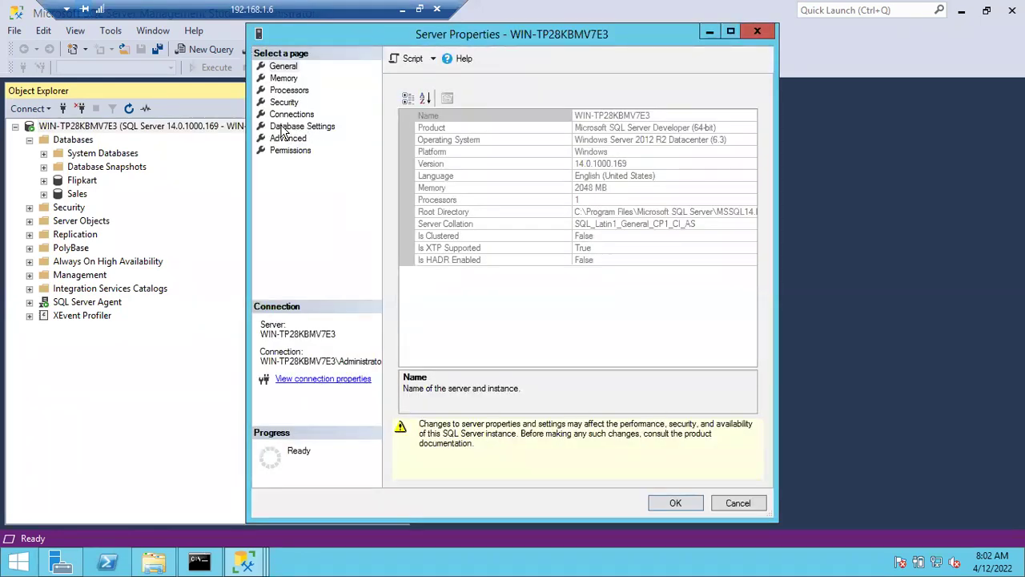
left_click(285, 126)
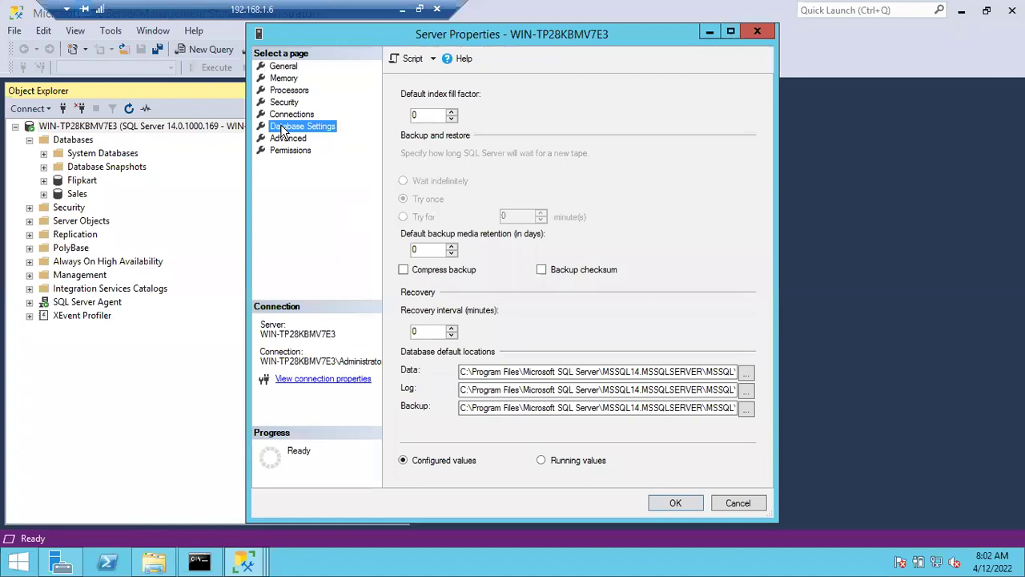
left_click(403, 270)
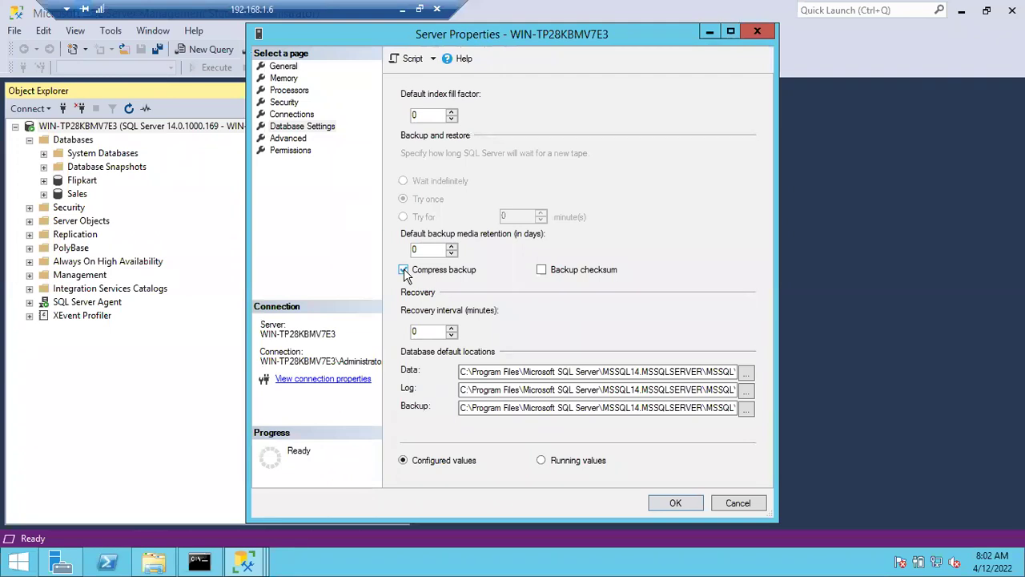
Step: Bring up the Flipkart backup dialog and arrange it beside Server Properties so both compression settings can be seen
mouse_move(245, 561)
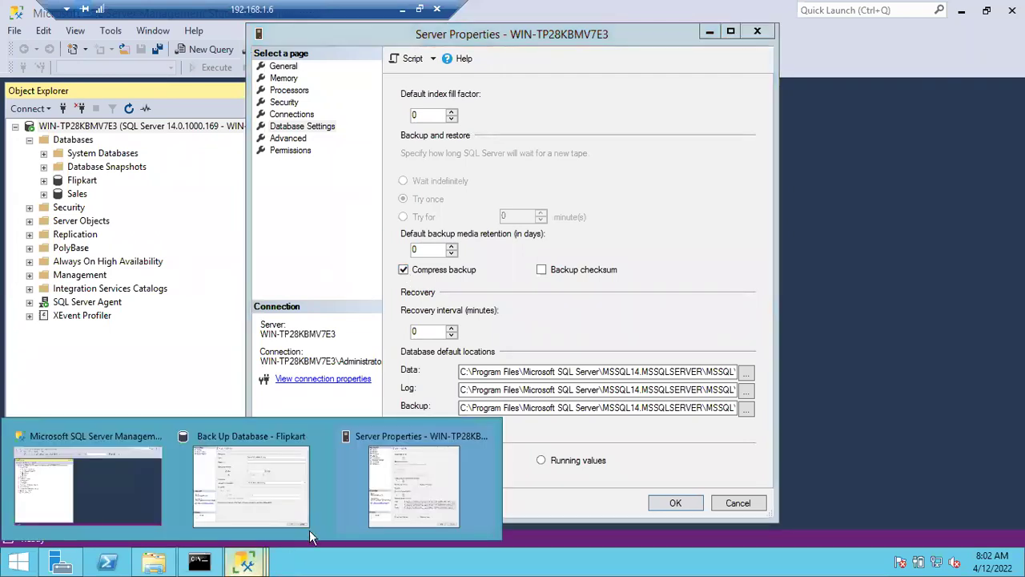
left_click(275, 497)
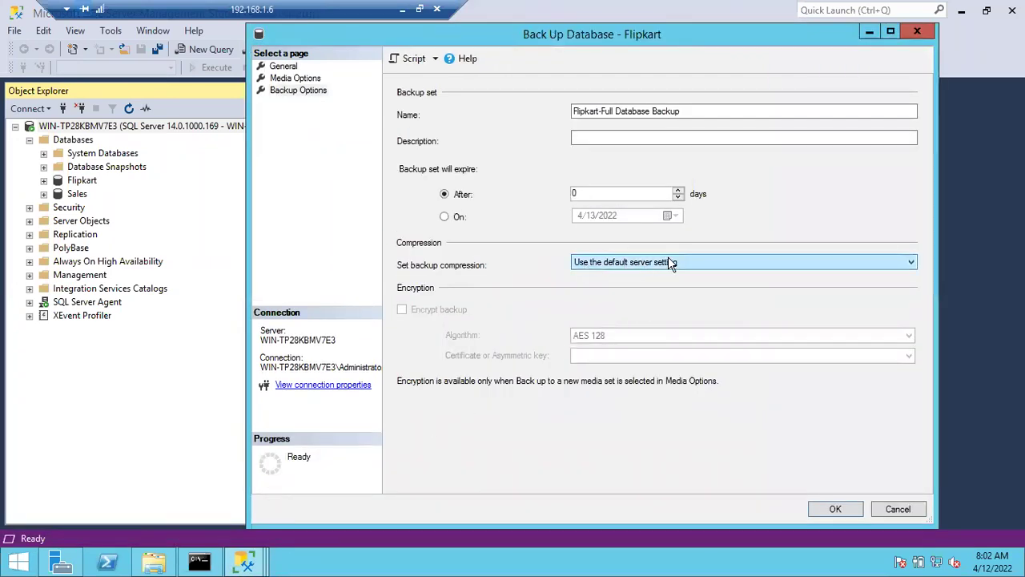
left_click_drag(547, 40, 812, 43)
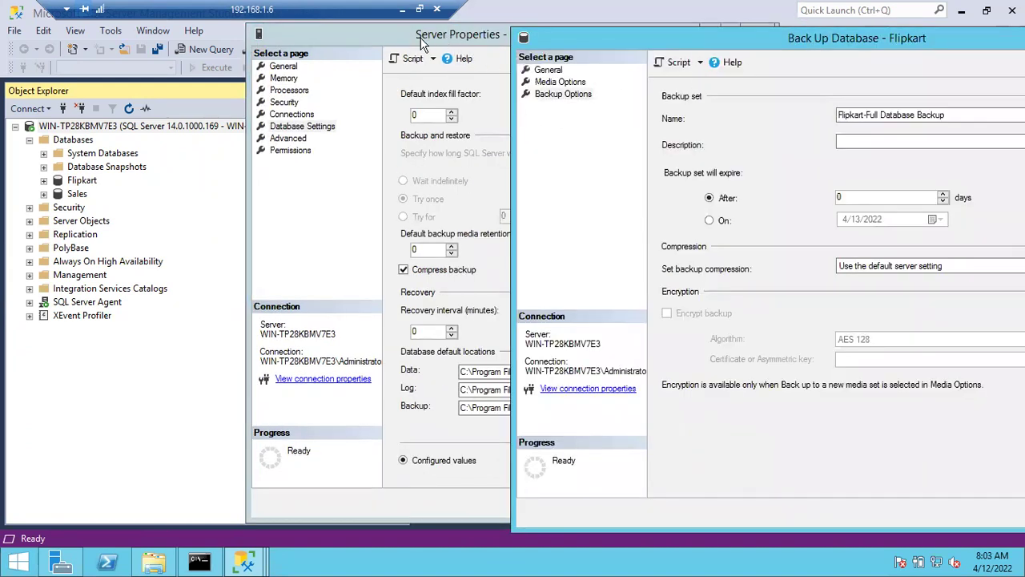
left_click(486, 67)
left_click_drag(682, 39, 521, 60)
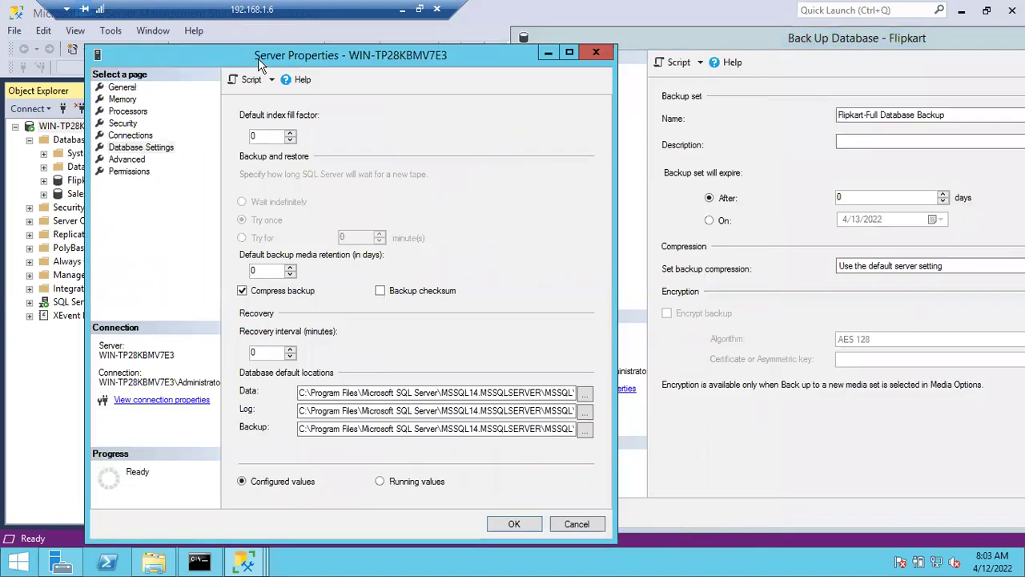
left_click(678, 41)
left_click_drag(678, 42, 601, 58)
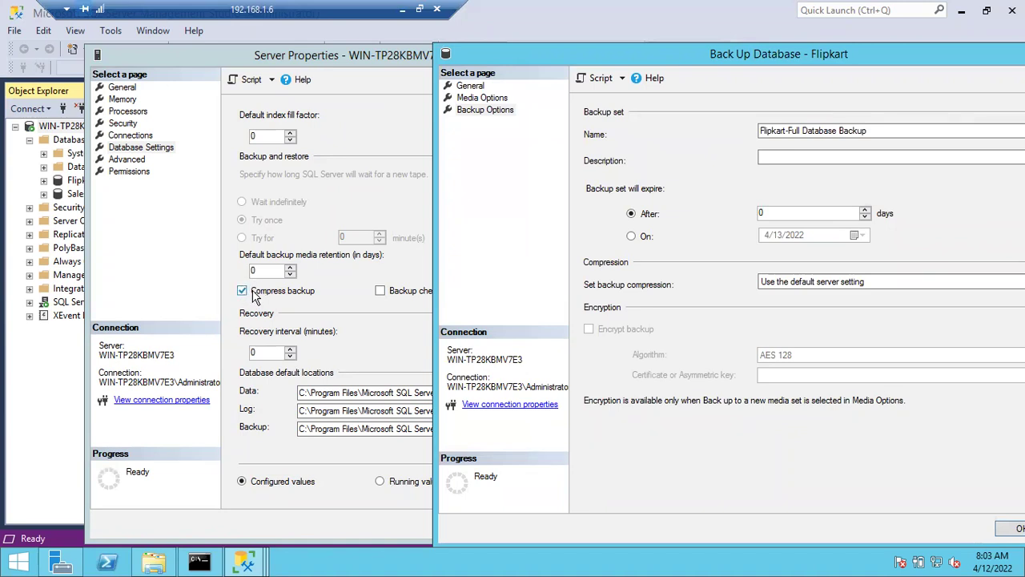
Step: Toggle the server's Compress backup setting while comparing it with the Flipkart backup's compression option, ending with it cleared
left_click(242, 294)
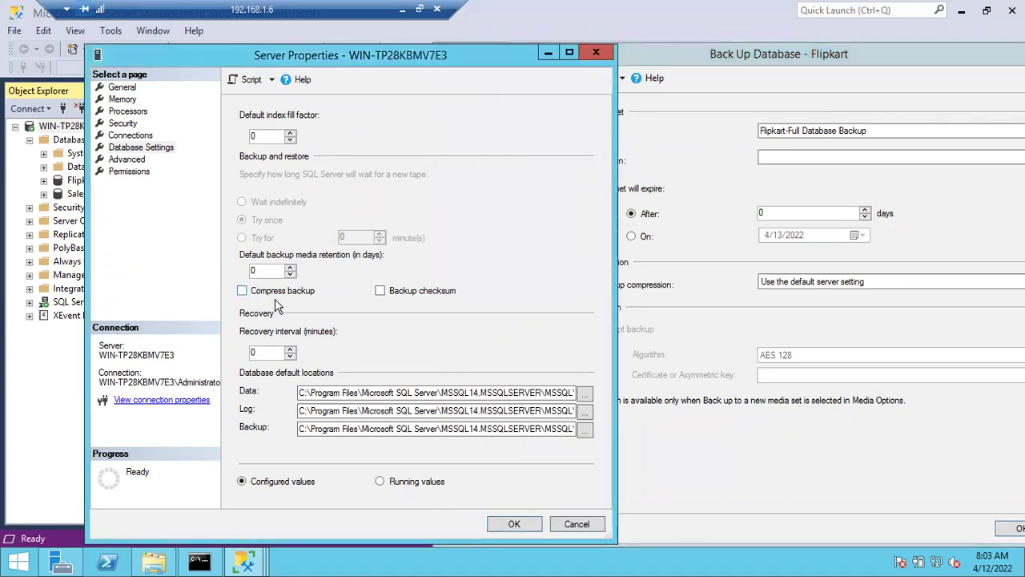
left_click(242, 293)
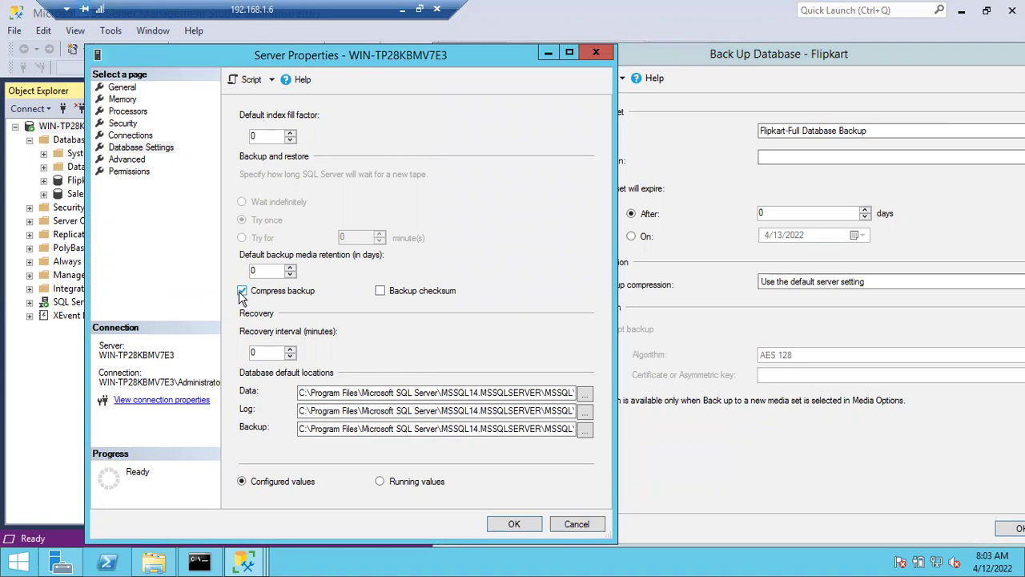
left_click(676, 69)
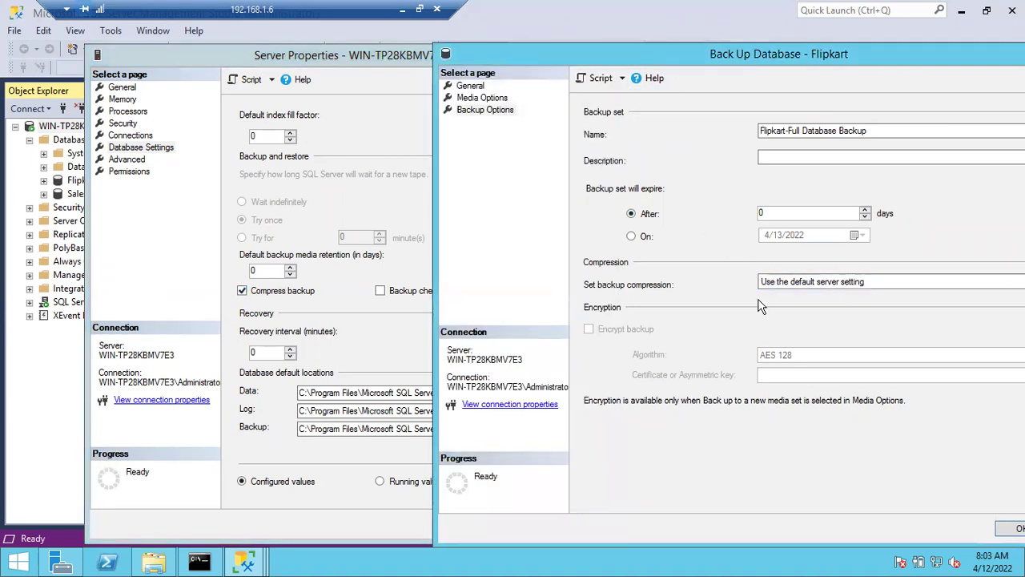
left_click(287, 298)
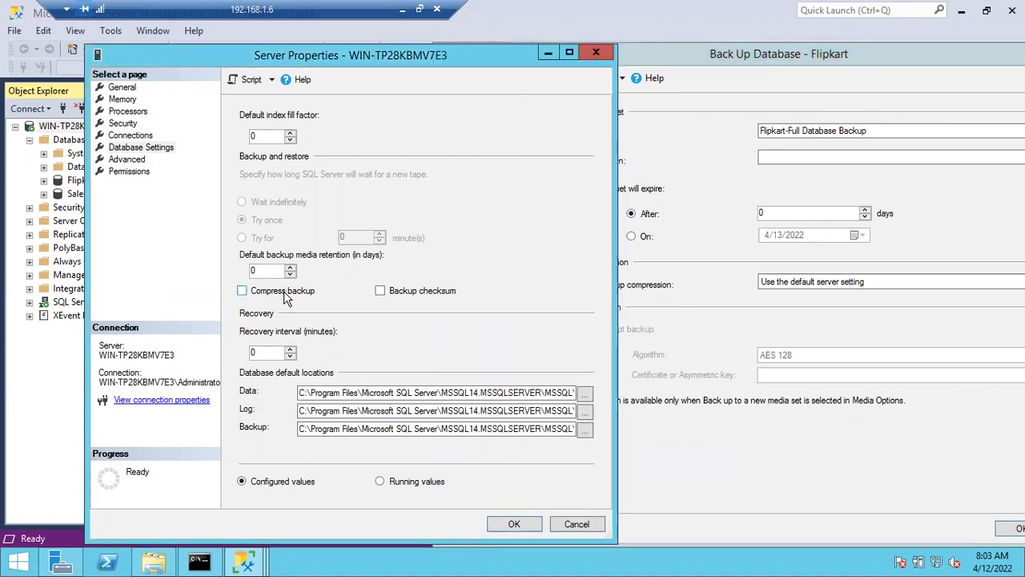
Step: Look through the Flipkart backup's compression options and set it to Do not compress backup
left_click(705, 137)
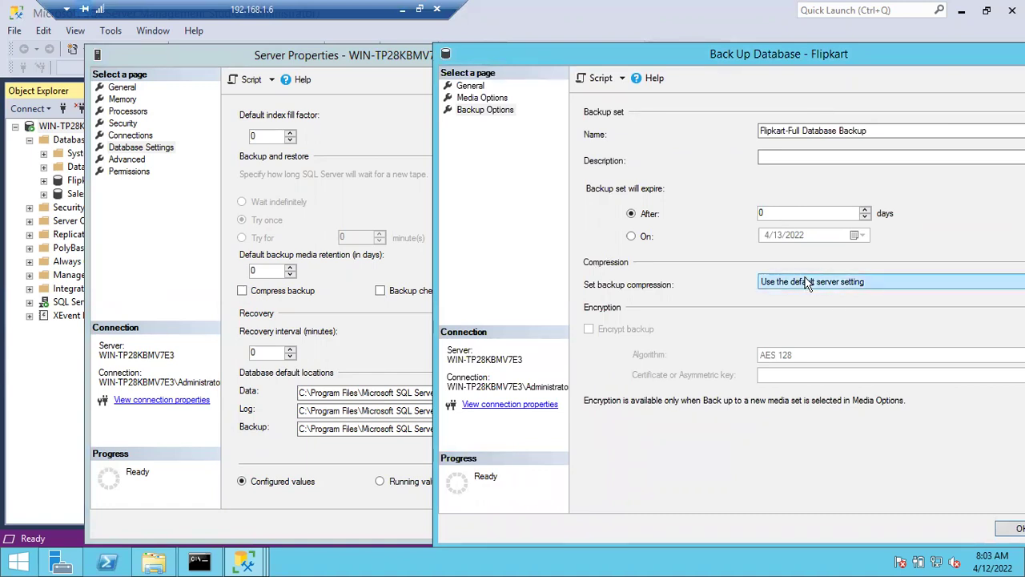
left_click(809, 284)
left_click(797, 298)
left_click(789, 289)
left_click(790, 328)
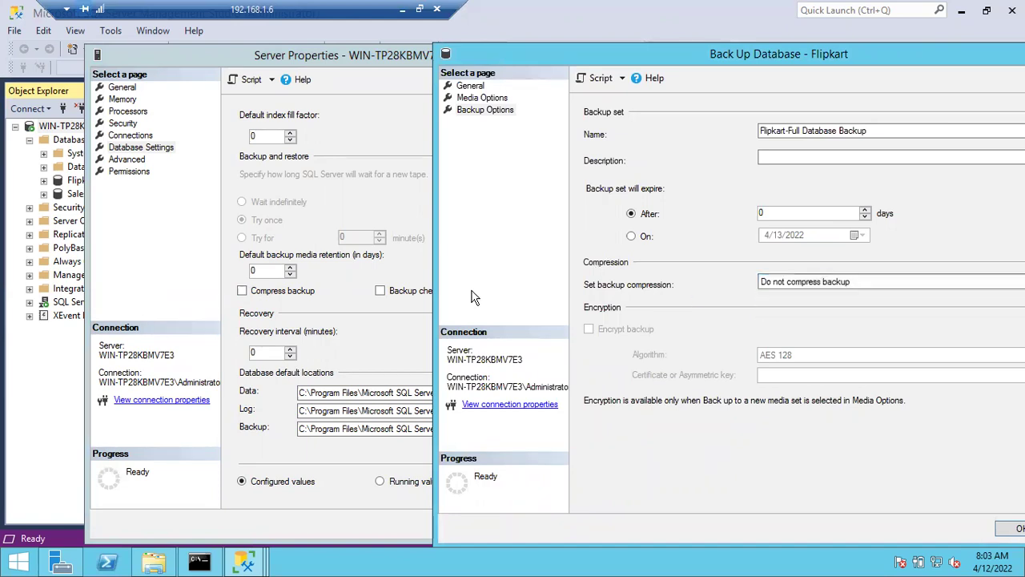
Step: Enable Compress backup in the server properties and save them, and set the Flipkart backup's compression to Use the default server setting
left_click(243, 293)
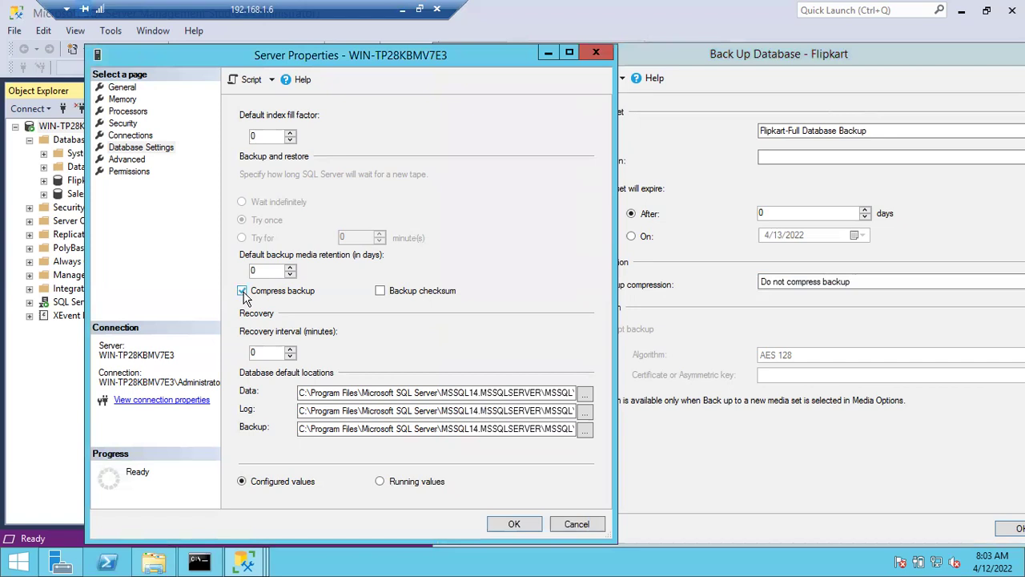
left_click(514, 523)
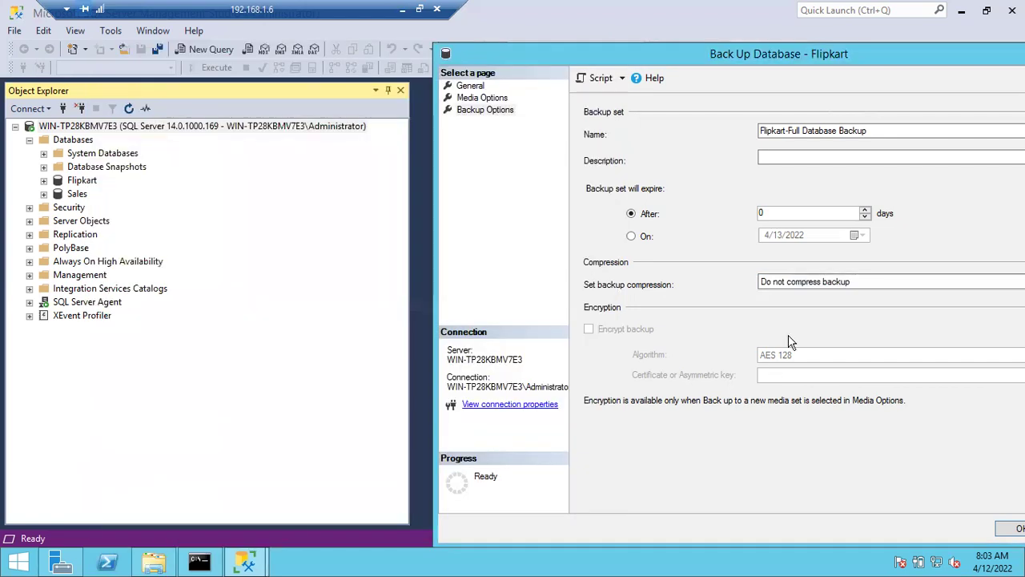
left_click(783, 282)
left_click(782, 306)
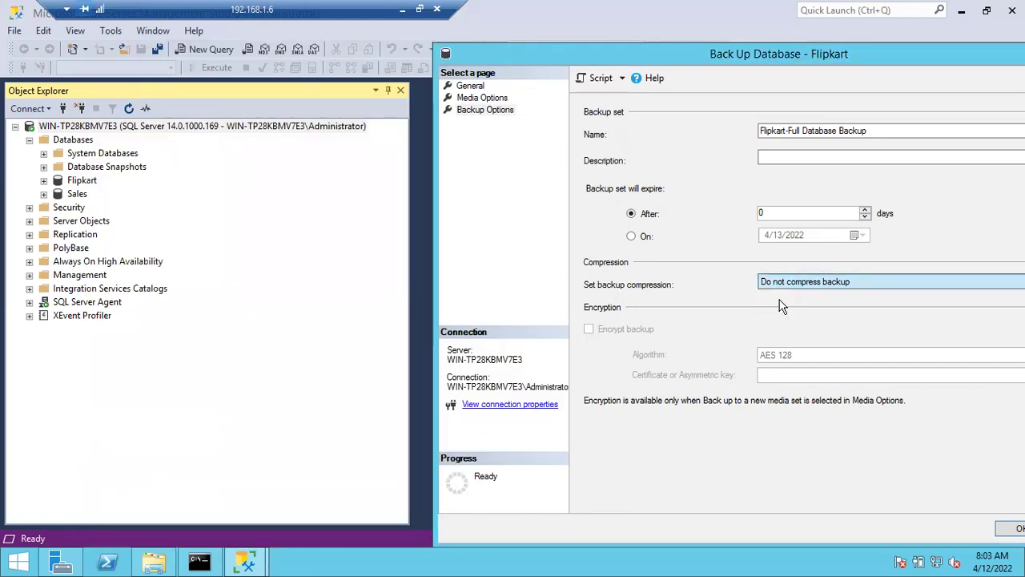
Step: Script the Flipkart backup to a new query window and run the backup from its dialog, acknowledging the completion message
left_click_drag(759, 56, 558, 52)
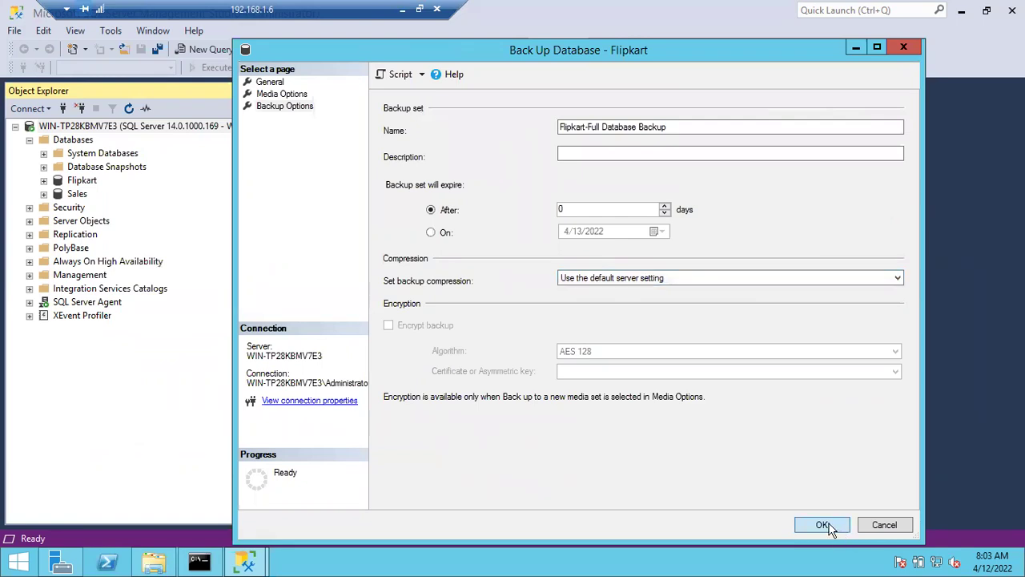
left_click(394, 76)
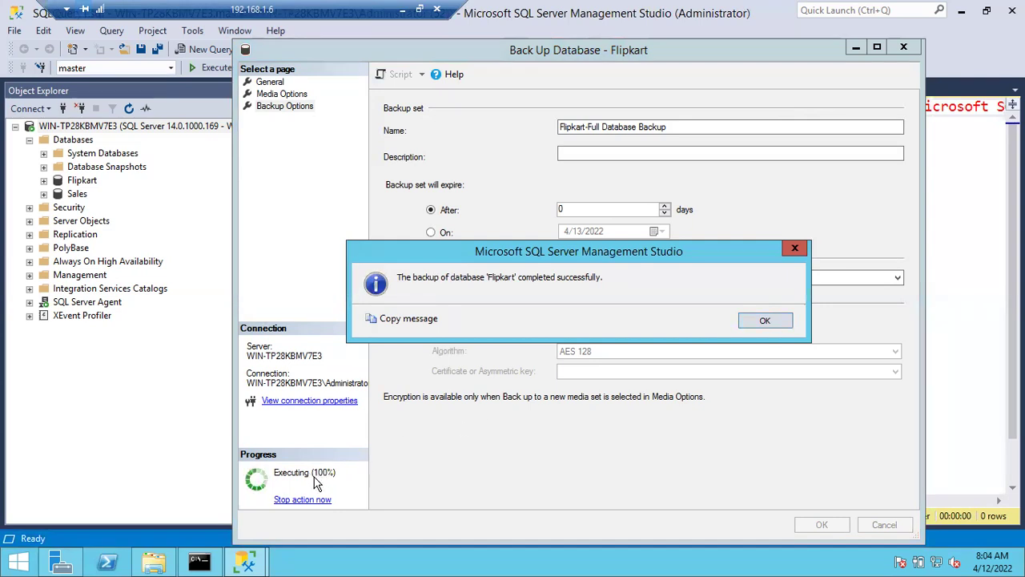
left_click(767, 319)
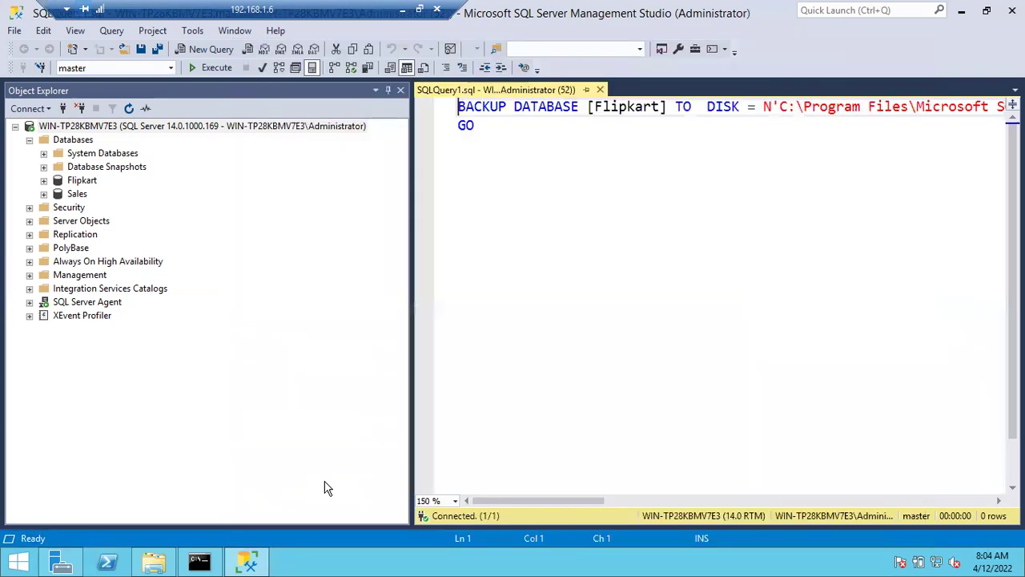
Step: Check FlipKart_Full_12042022.bak in the server's Backup folder in File Explorer and return to Management Studio
left_click(170, 559)
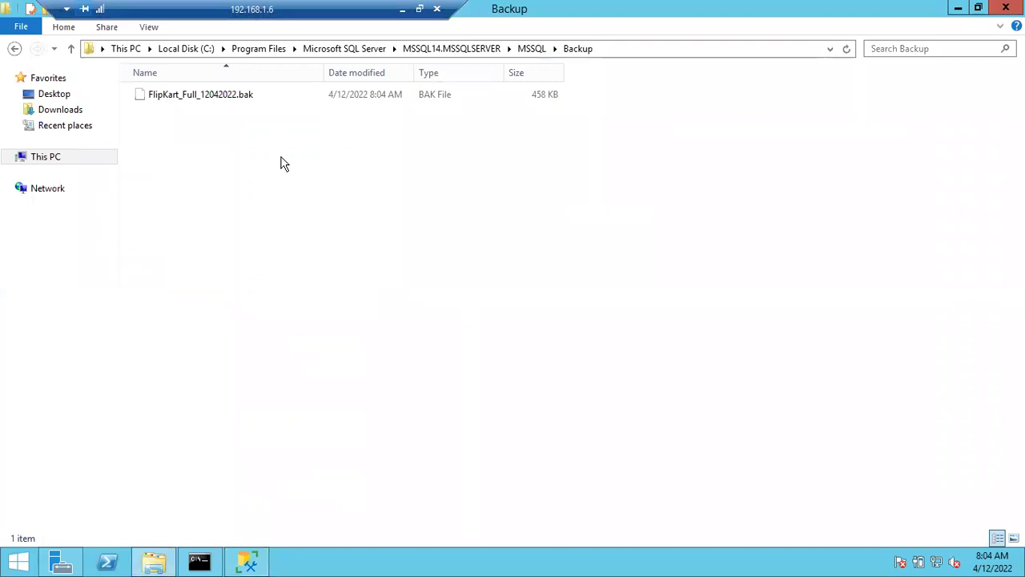
left_click(246, 96)
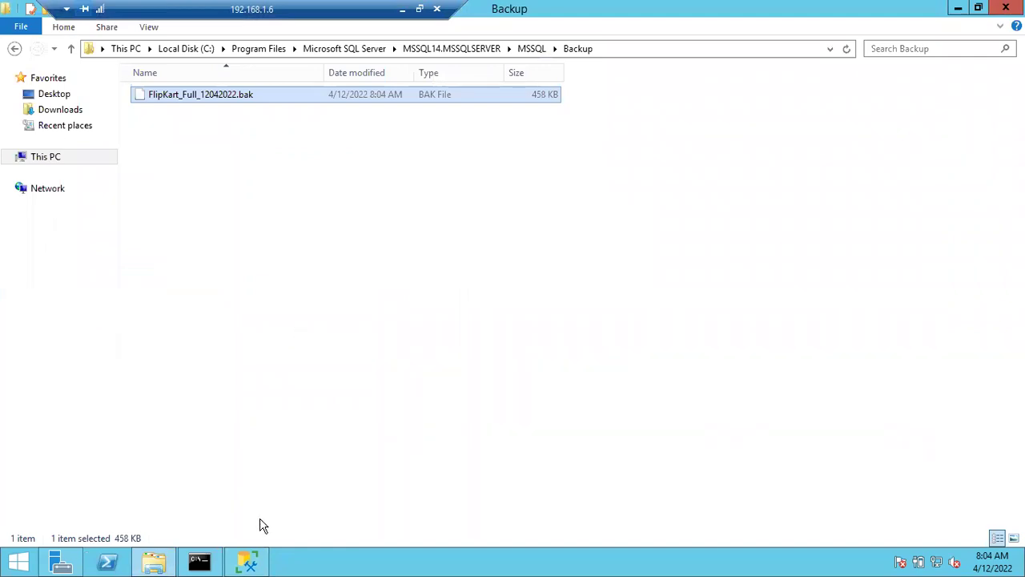
left_click(247, 561)
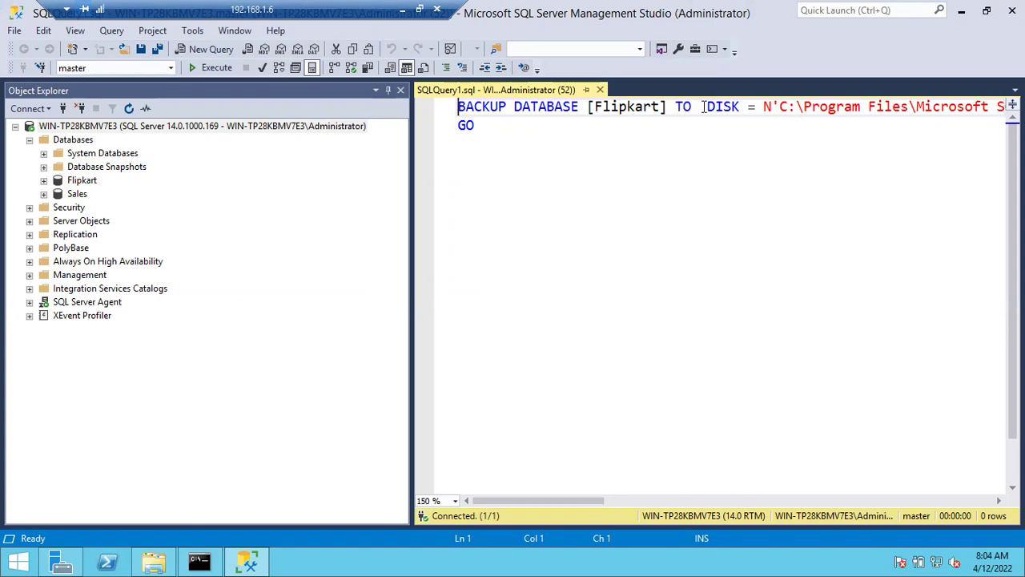
Step: Move the TO DISK clause of the backup script onto its own line and highlight its folder path and .bak file name
left_click(676, 107)
key("Return")
mouse_move(584, 499)
left_mouse_down()
mouse_move(622, 498)
mouse_move(586, 499)
left_mouse_up()
left_click_drag(533, 125, 888, 133)
left_click_drag(638, 503, 729, 483)
left_click_drag(551, 127, 744, 126)
Step: Compare the script's disk path and file name with the Backup folder in File Explorer
left_click(154, 565)
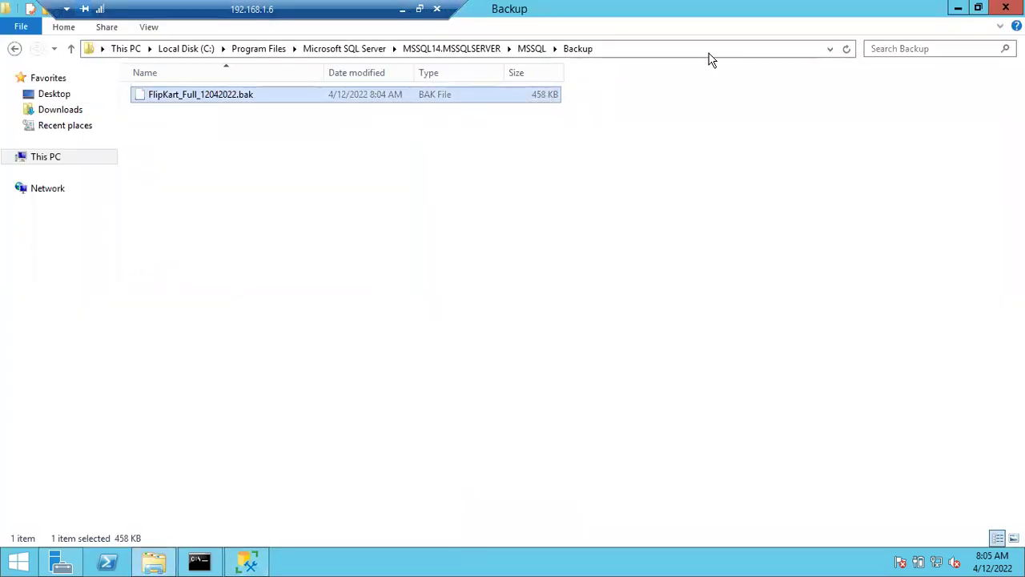
left_click(958, 8)
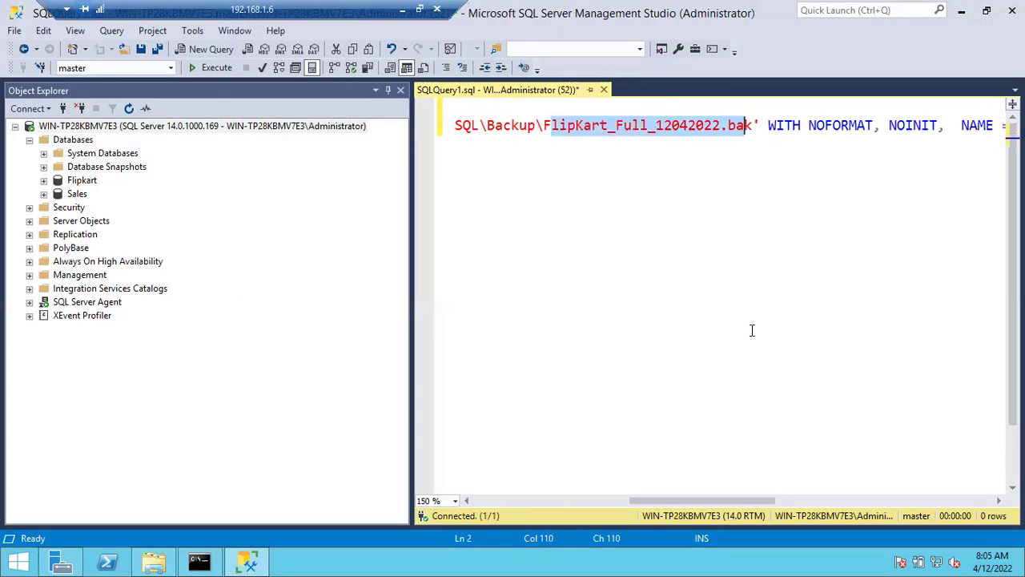
left_click(154, 565)
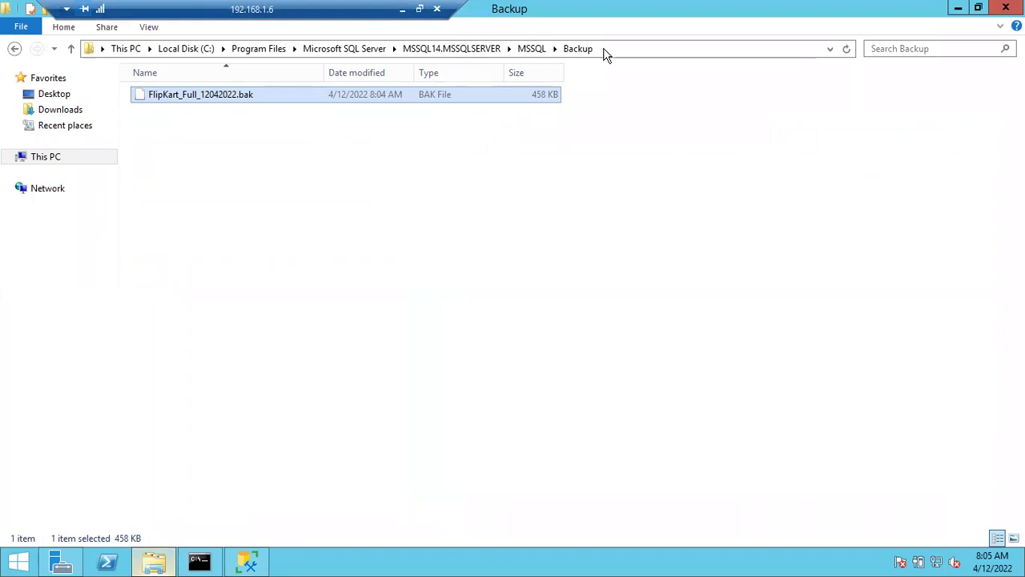
left_click(247, 560)
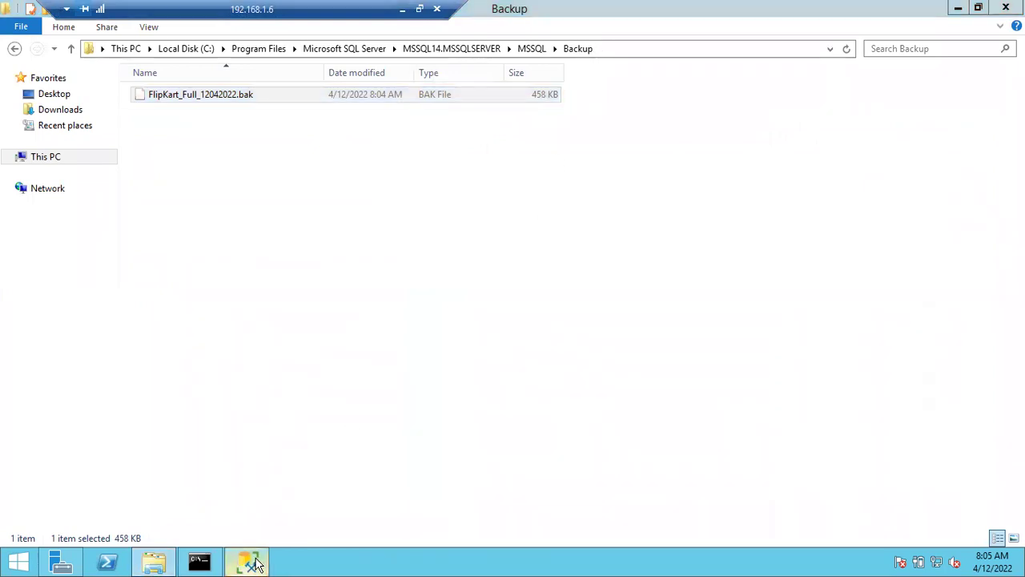
Step: Break the backup script's options onto new lines before WITH NOFORMAT and before SKIP
left_click(551, 248)
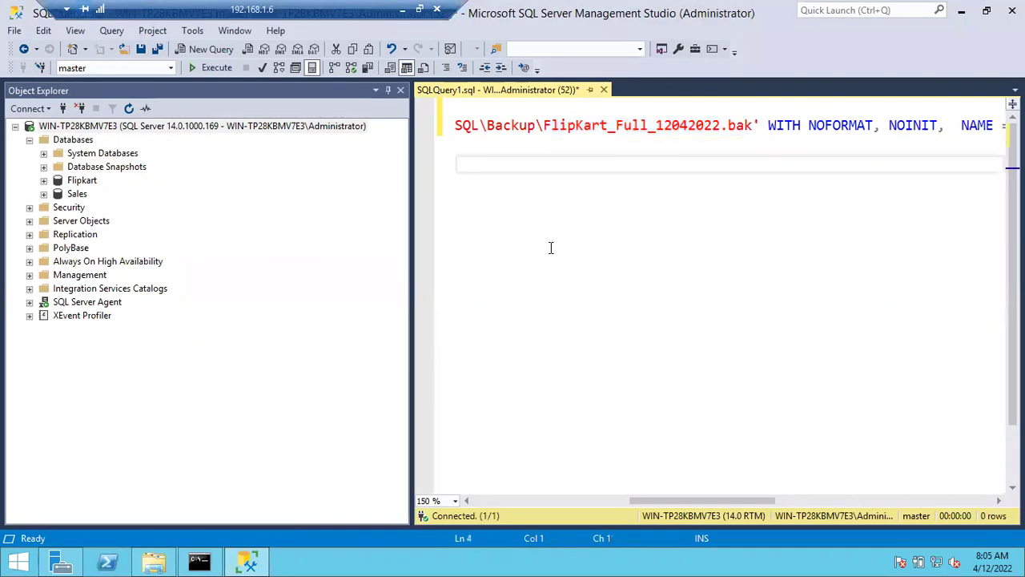
left_click_drag(678, 502, 706, 453)
left_click(736, 128)
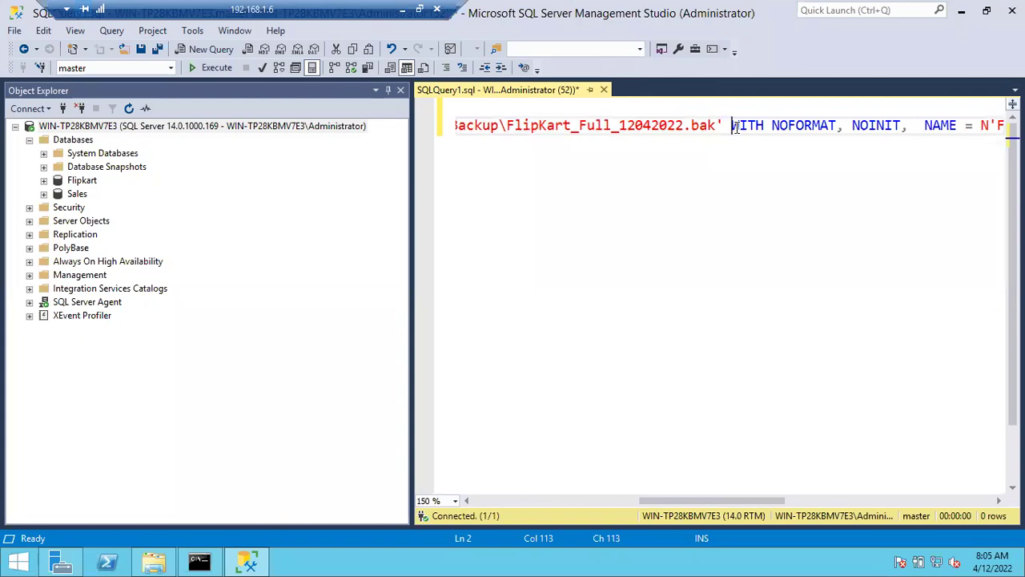
key("Return")
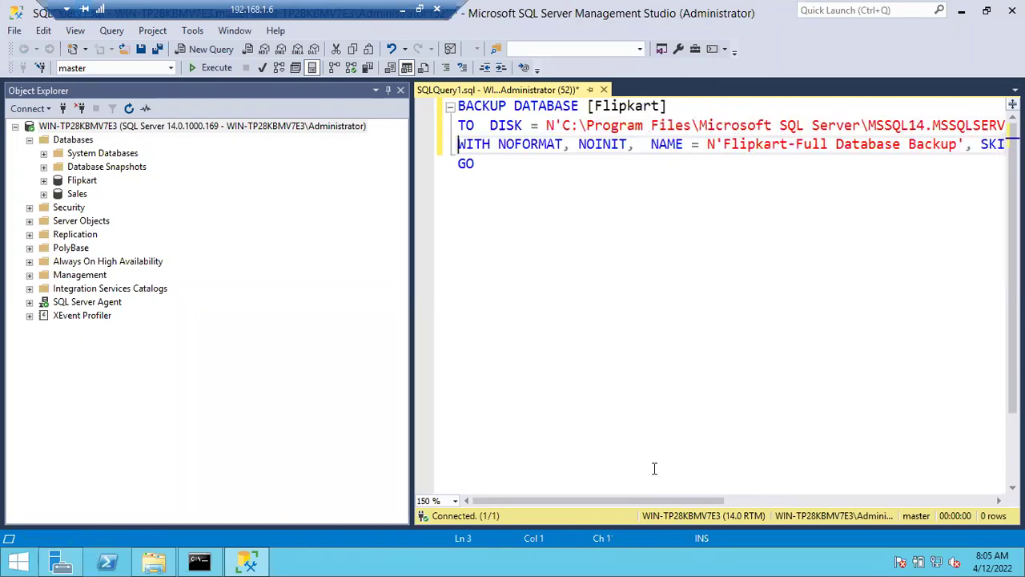
left_click_drag(645, 501, 763, 491)
left_click(723, 146)
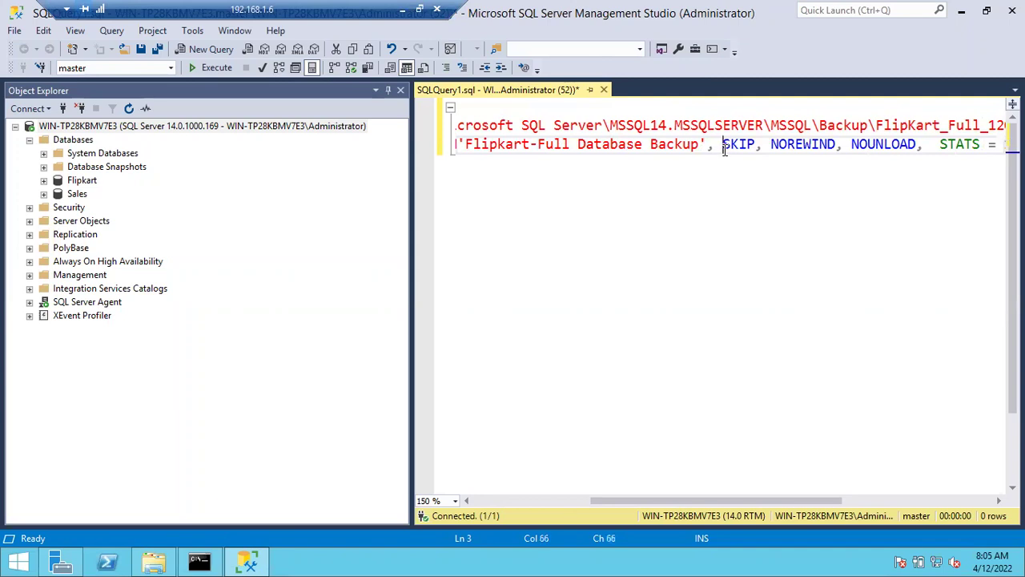
key("Return")
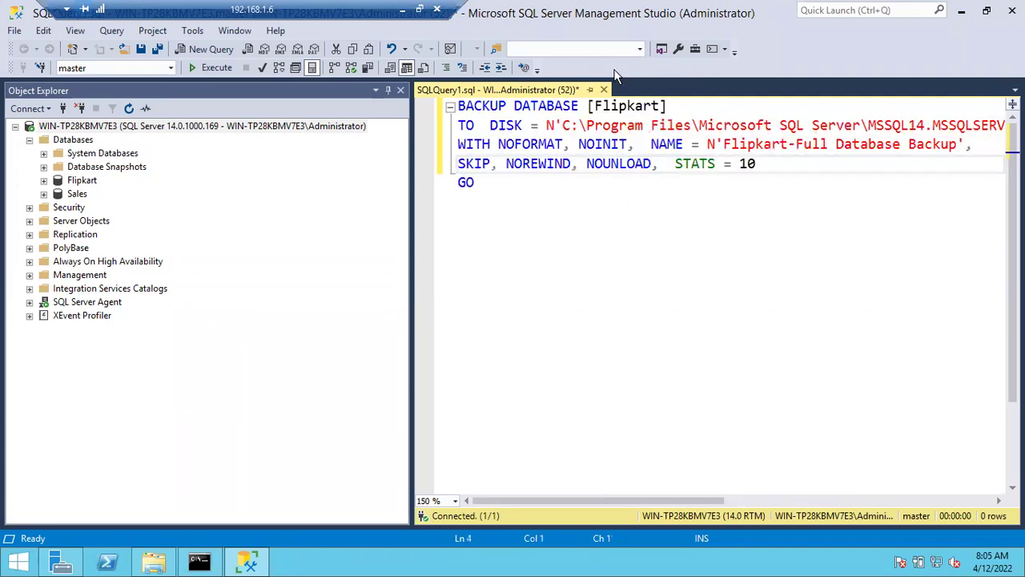
left_click(565, 249)
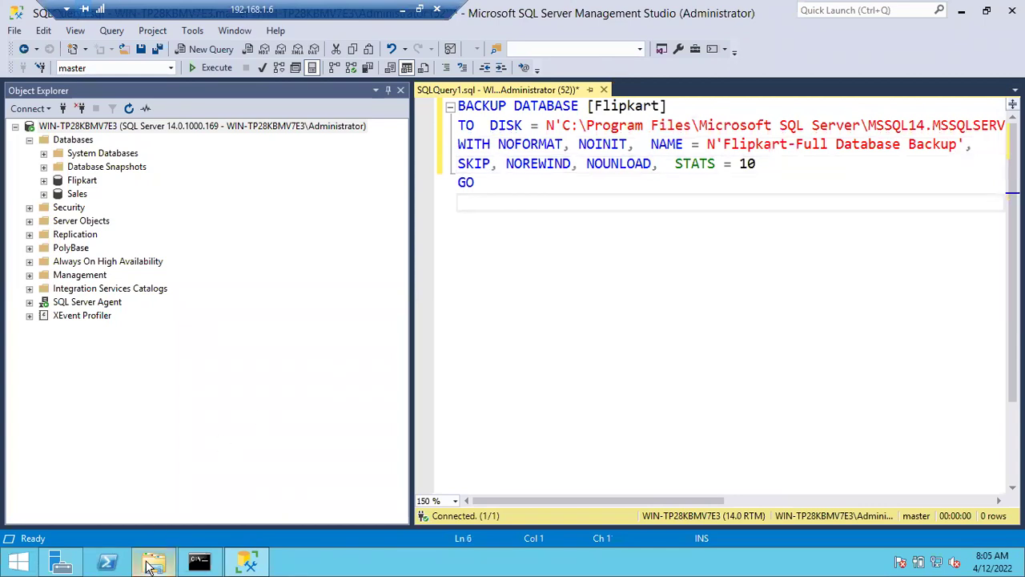
Step: Check the existing .bak file's size in the Backup folder and execute the Flipkart backup script in Management Studio
left_click(152, 563)
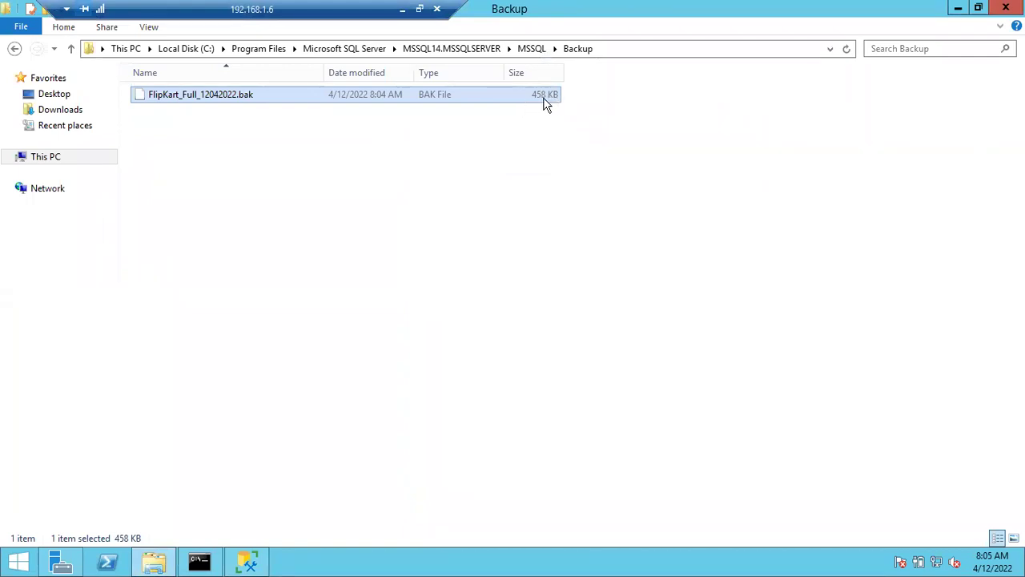
left_click(957, 8)
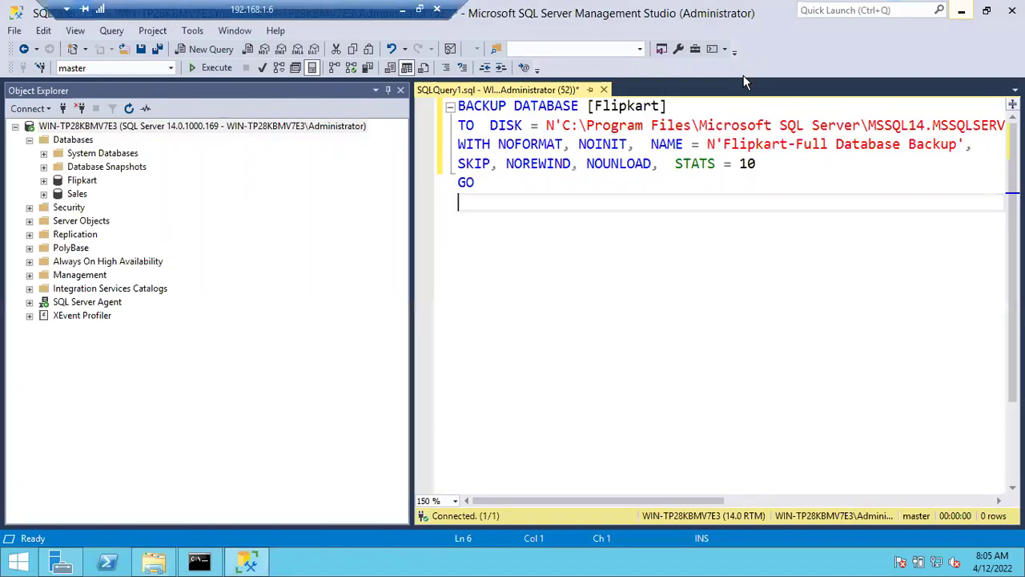
left_click(216, 68)
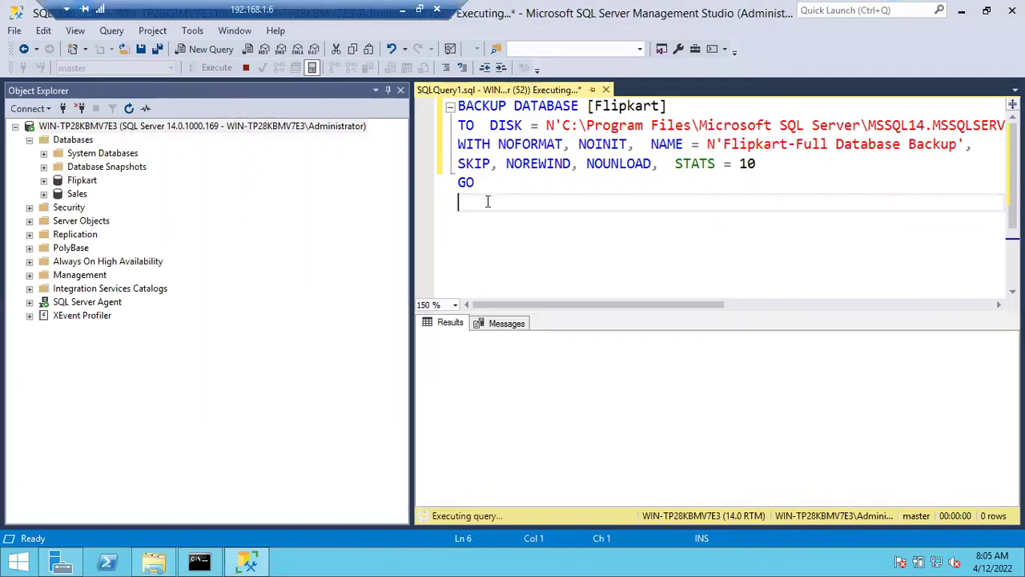
Step: Review the script's backup messages and recheck the size of FlipKart_Full_12042022.bak in the Backup folder
left_click_drag(478, 368, 552, 542)
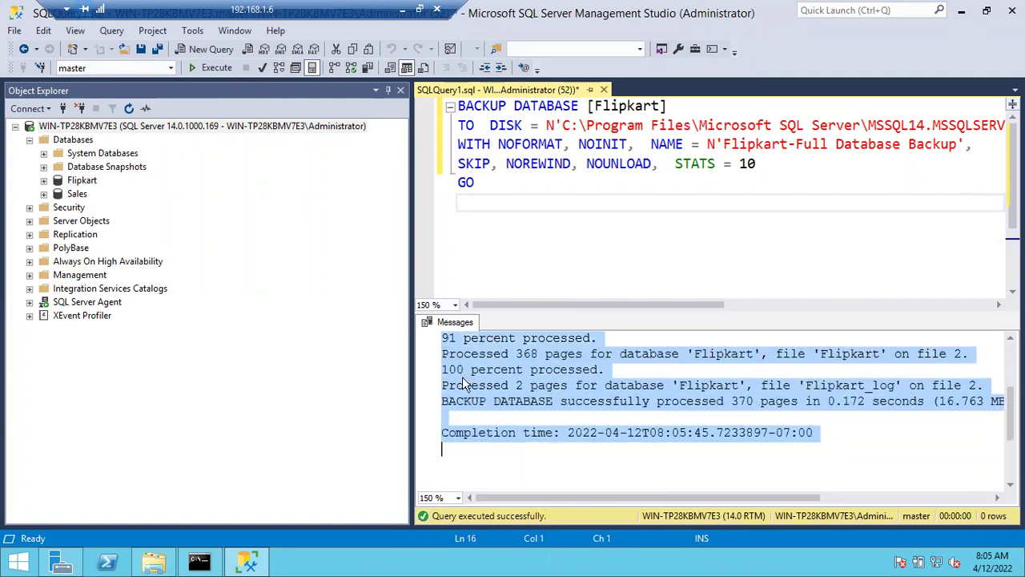
left_click_drag(462, 401, 775, 385)
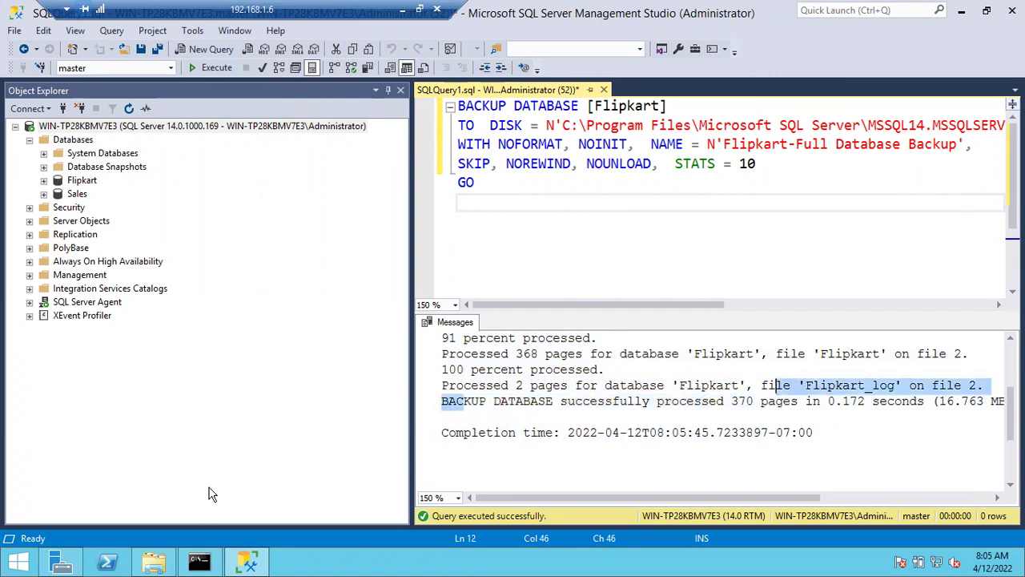
left_click(154, 561)
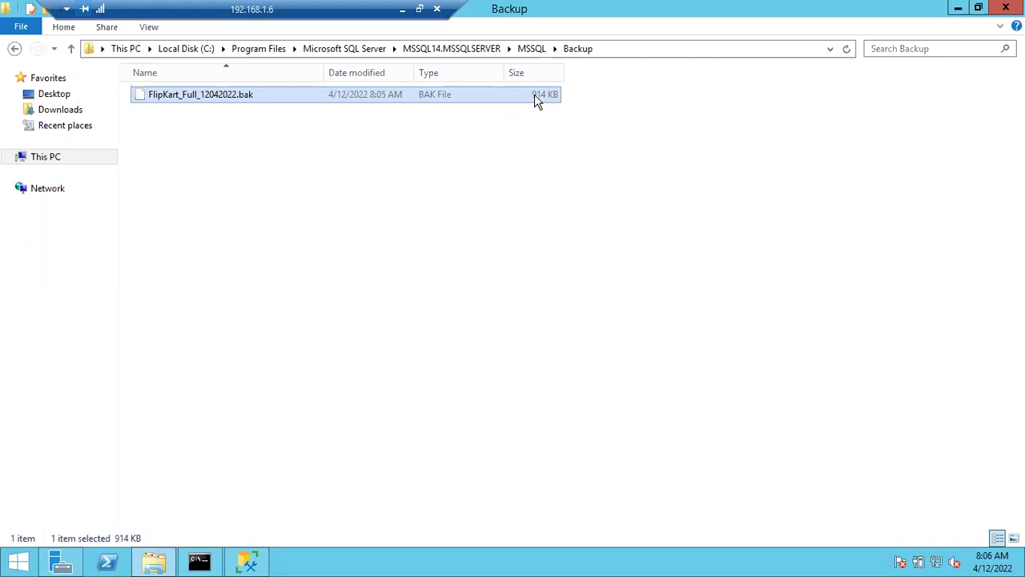
Step: Change the script's target file name to FlipKart_Full_12042022_080620.bak in Management Studio and execute the backup
key("alt+Tab")
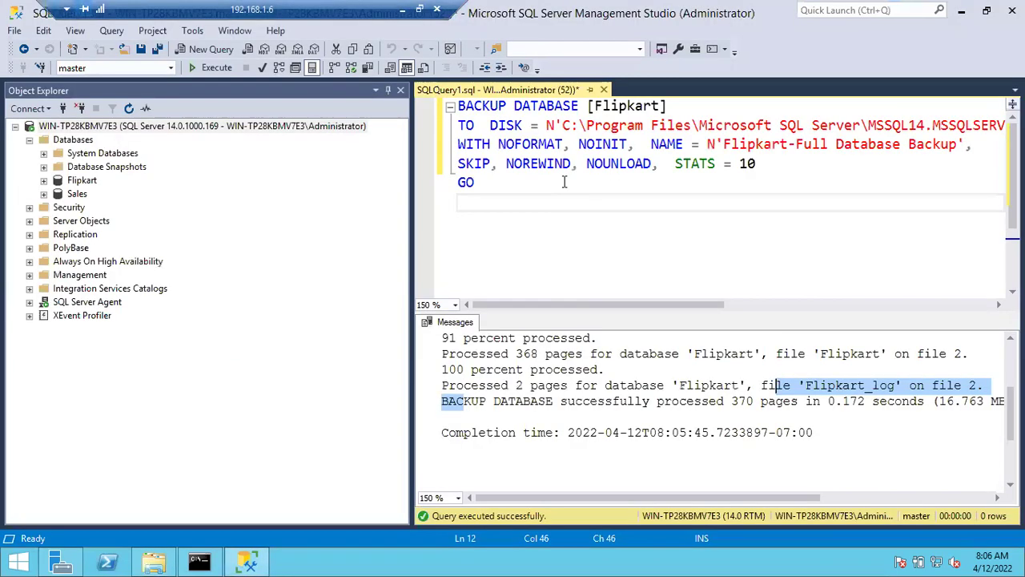
left_click_drag(676, 305, 871, 304)
left_click(902, 126)
type("_")
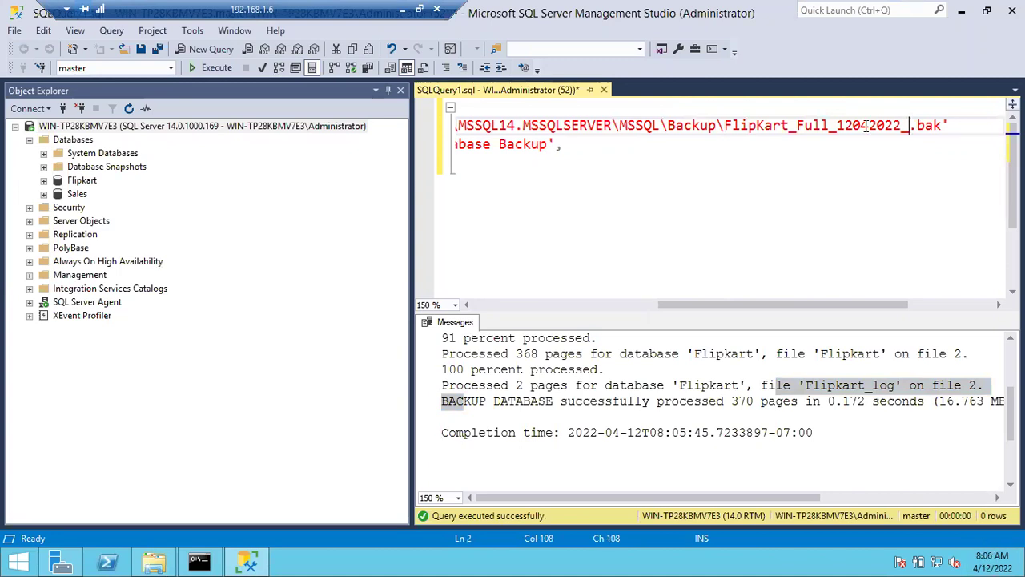
type("0806")
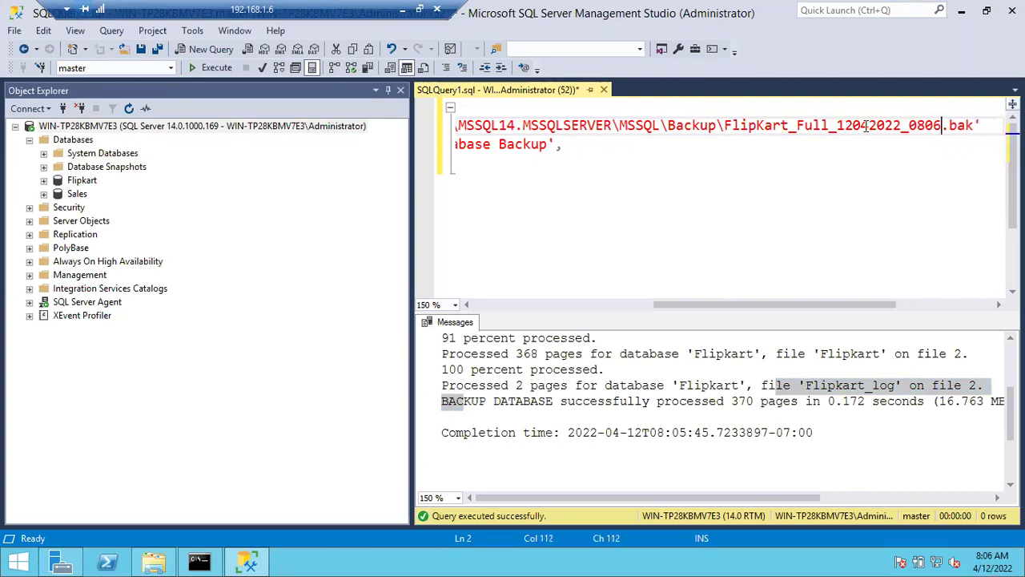
type("20")
key("F5")
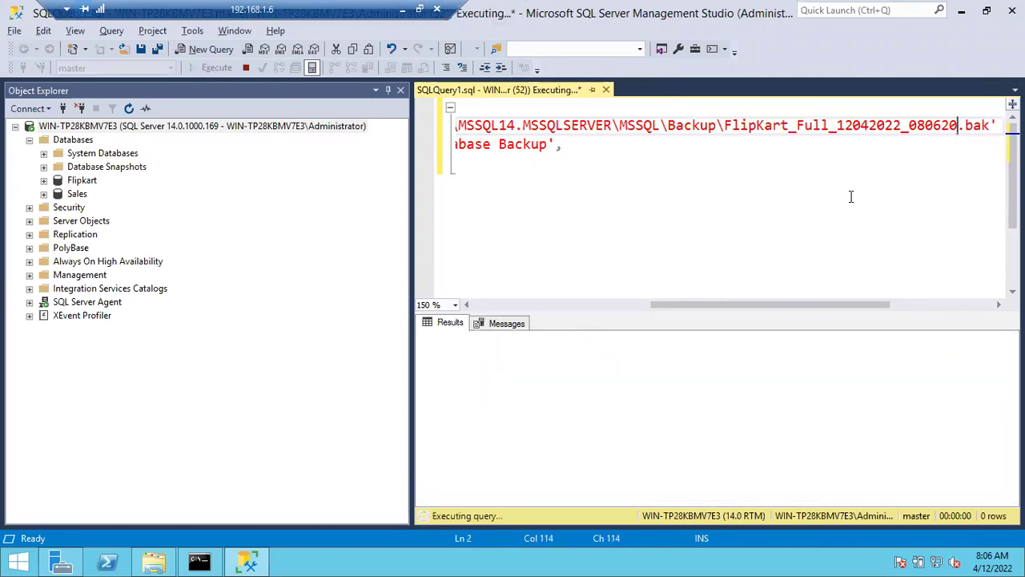
Step: Compare FlipKart_Full_12042022.bak and FlipKart_Full_12042022_080620.bak in the Backup folder by selecting each file
left_click(160, 562)
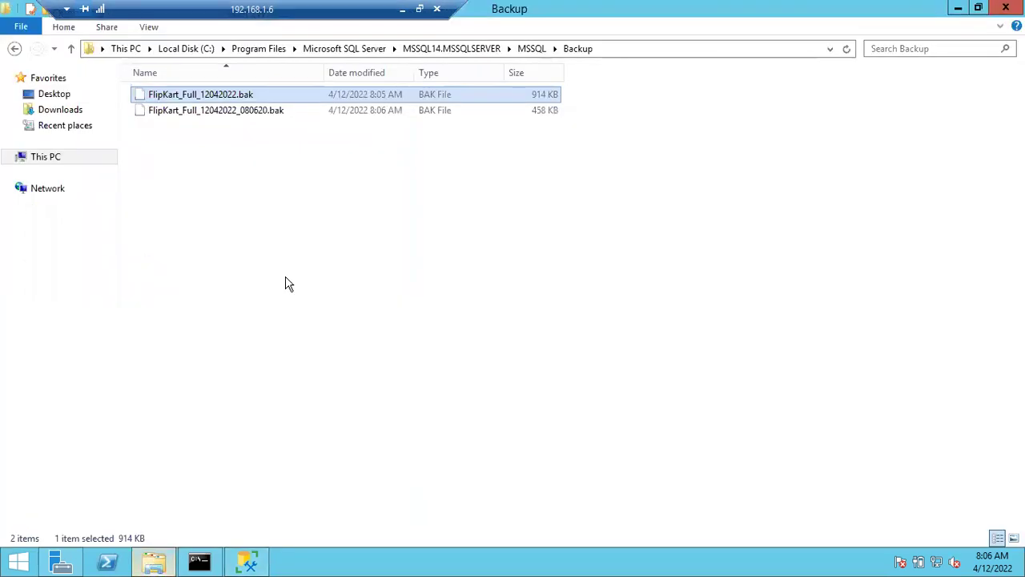
left_click(248, 116)
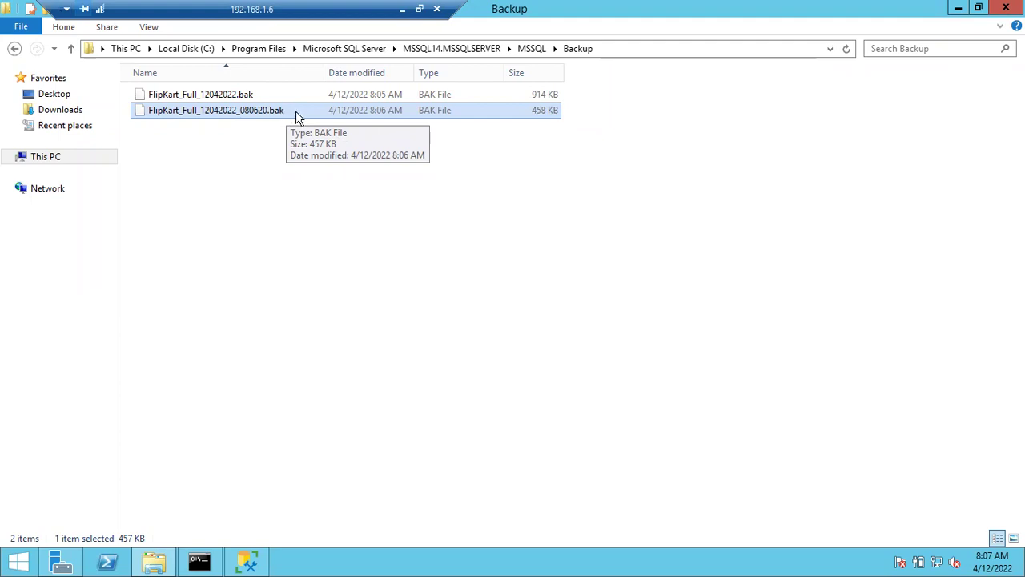
left_click(250, 97)
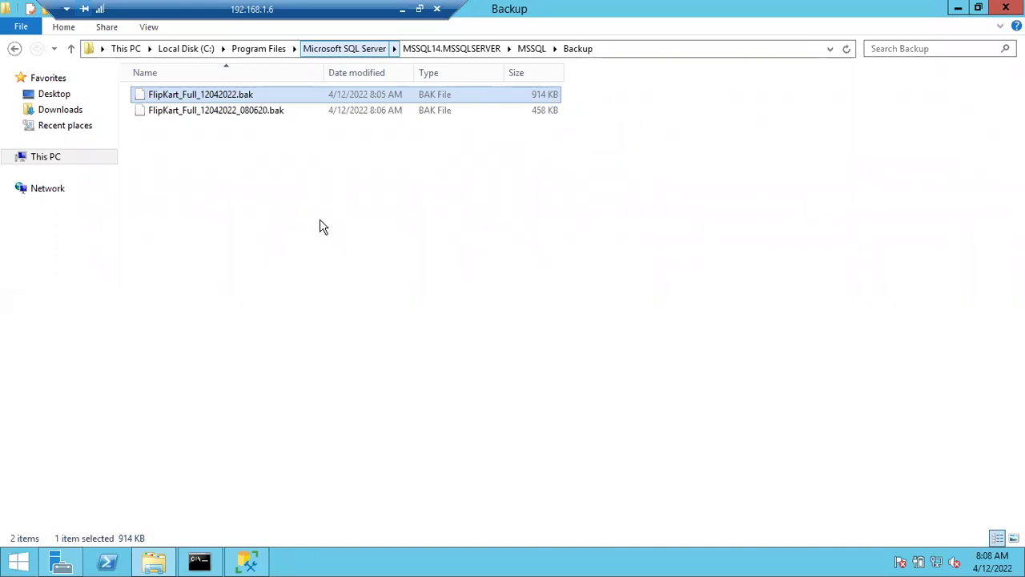
left_click(195, 113)
left_click(193, 96)
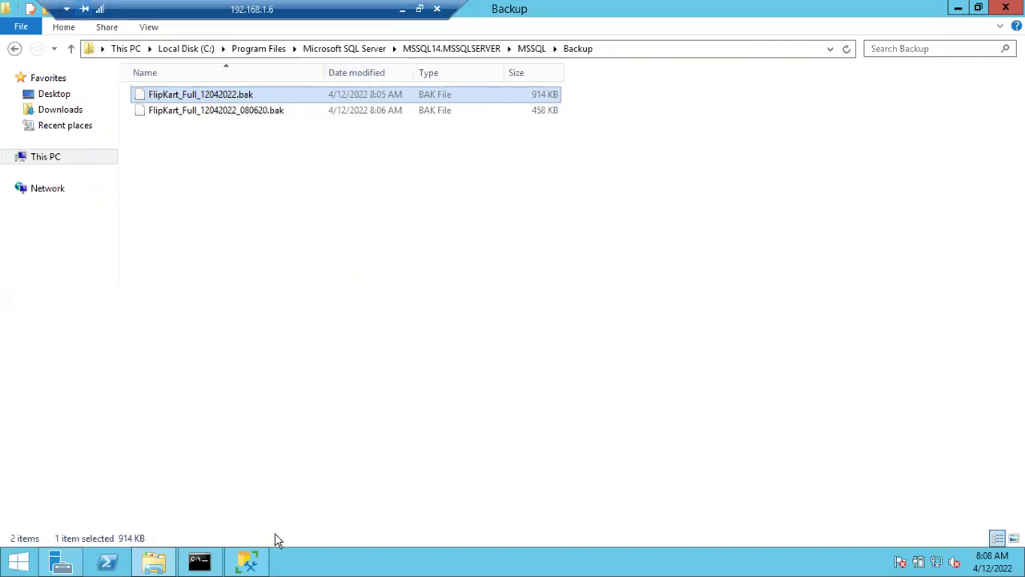
Step: Switch to Management Studio and begin a "Backup Database Sales to disk='" statement below the Flipkart script's GO line
left_click(250, 563)
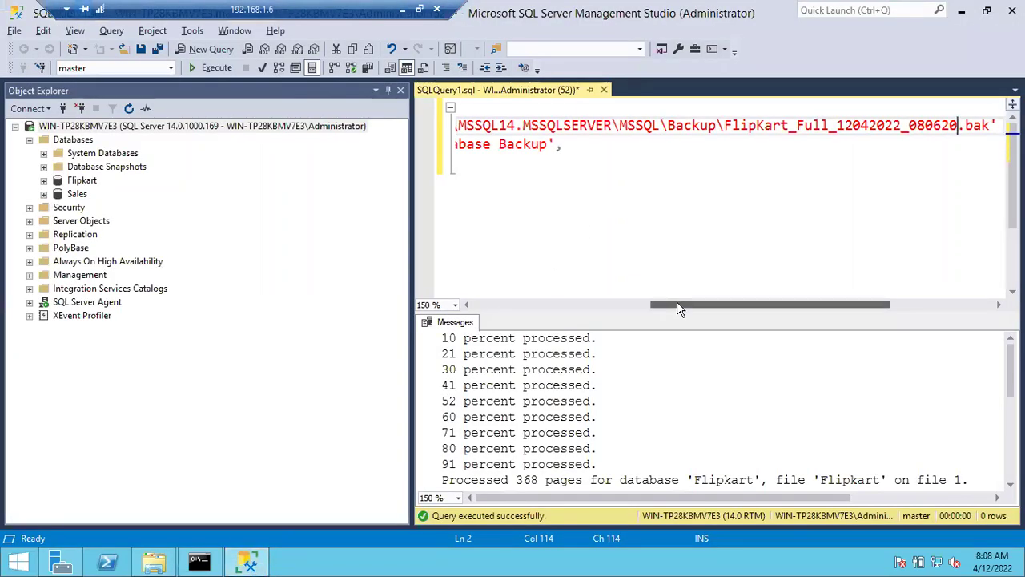
scroll(677, 304, "left", 5)
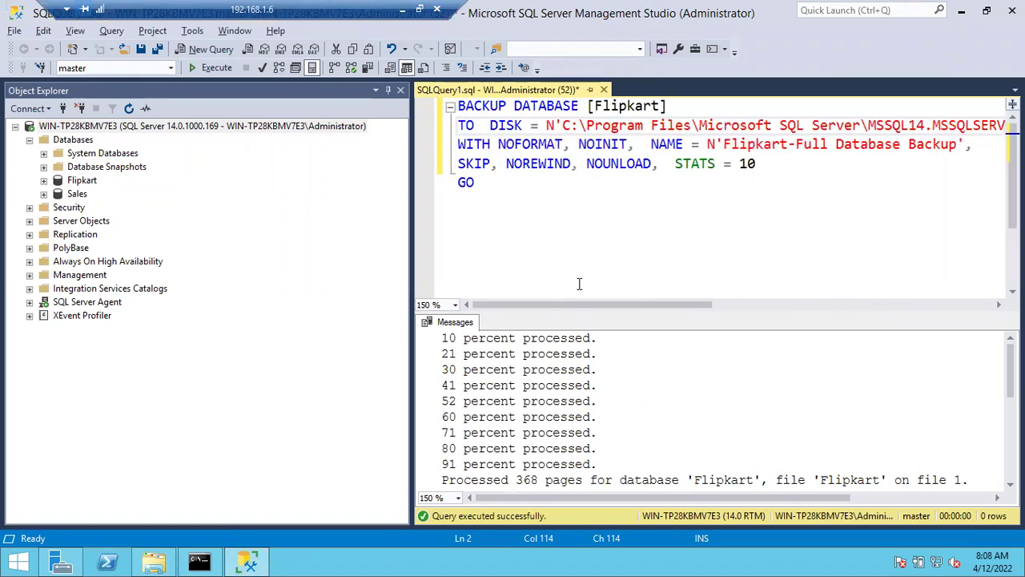
left_click_drag(630, 310, 537, 280)
left_click(524, 211)
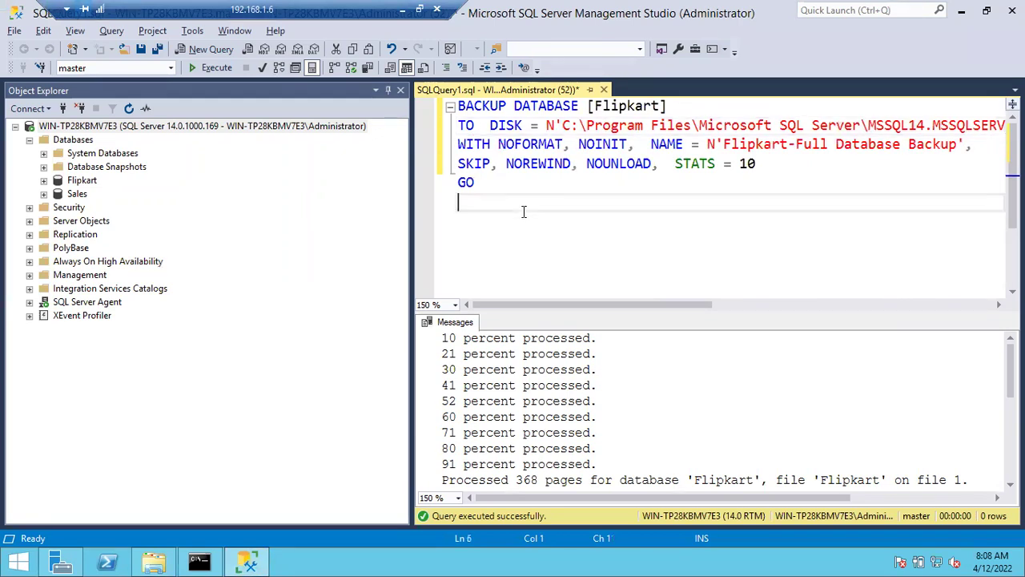
key("ctrl+a")
left_click(524, 212)
key("Return")
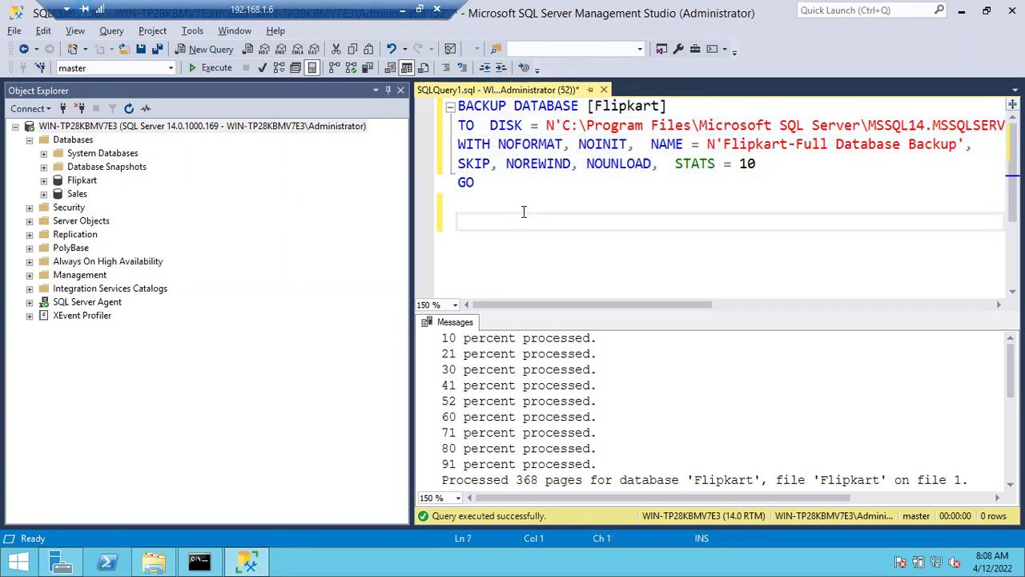
type("Backup ")
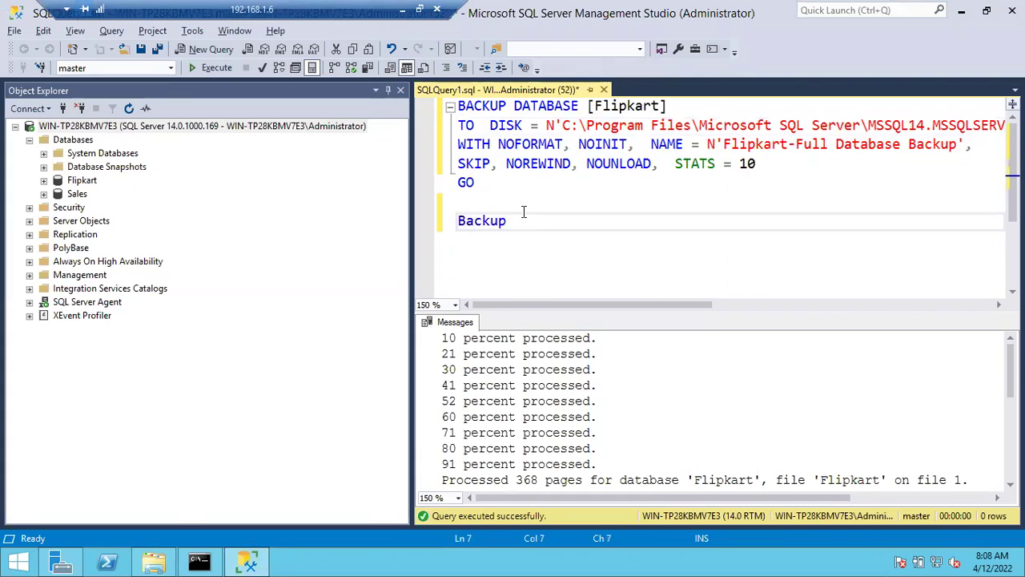
type("Da")
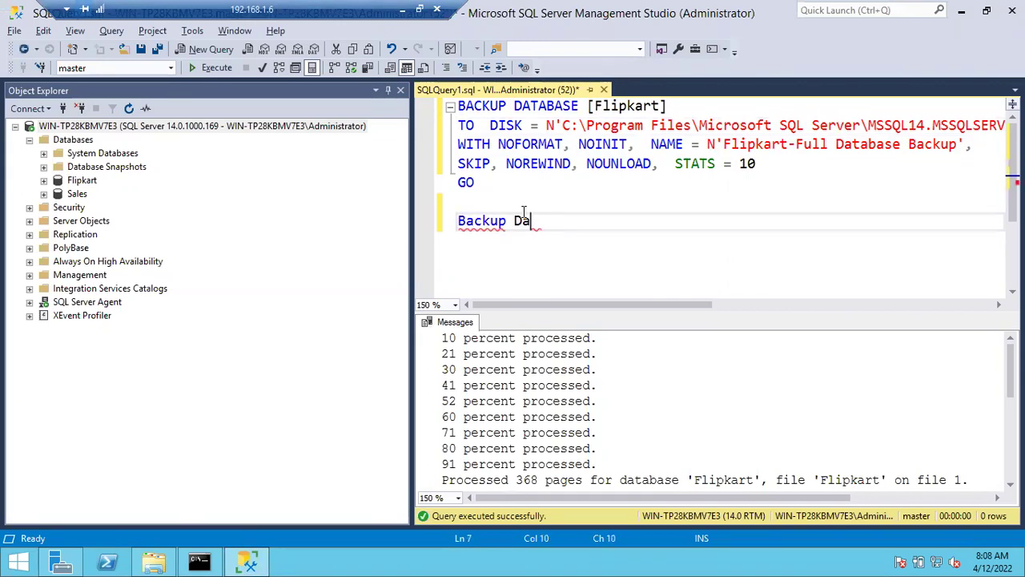
type("tabase ")
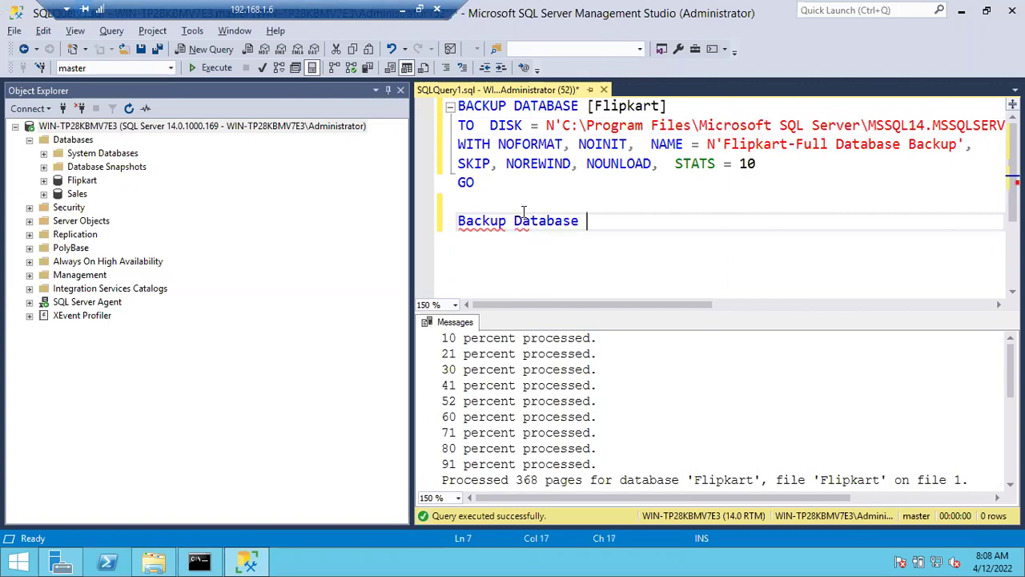
type("Sales to ")
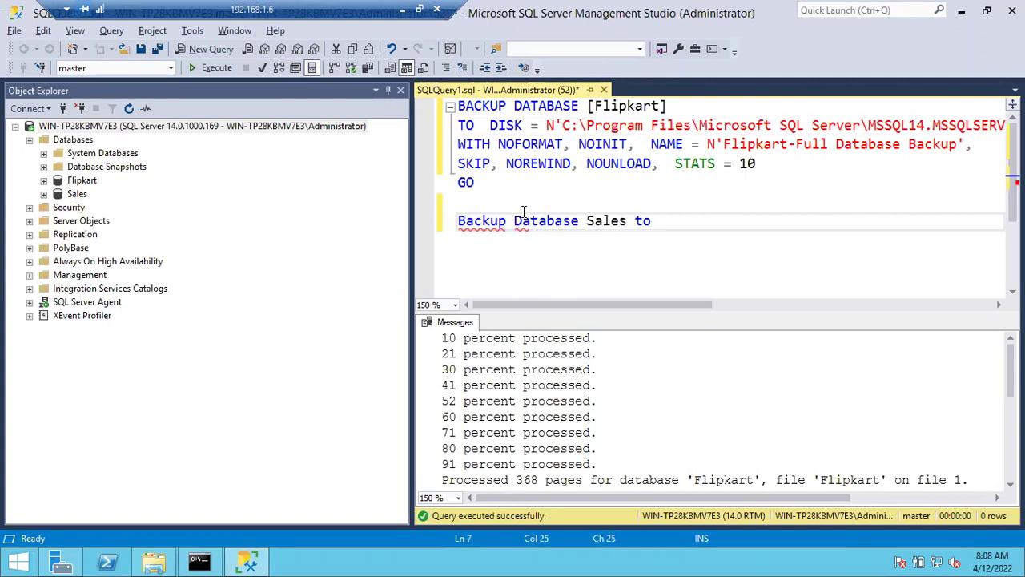
type("disk='S")
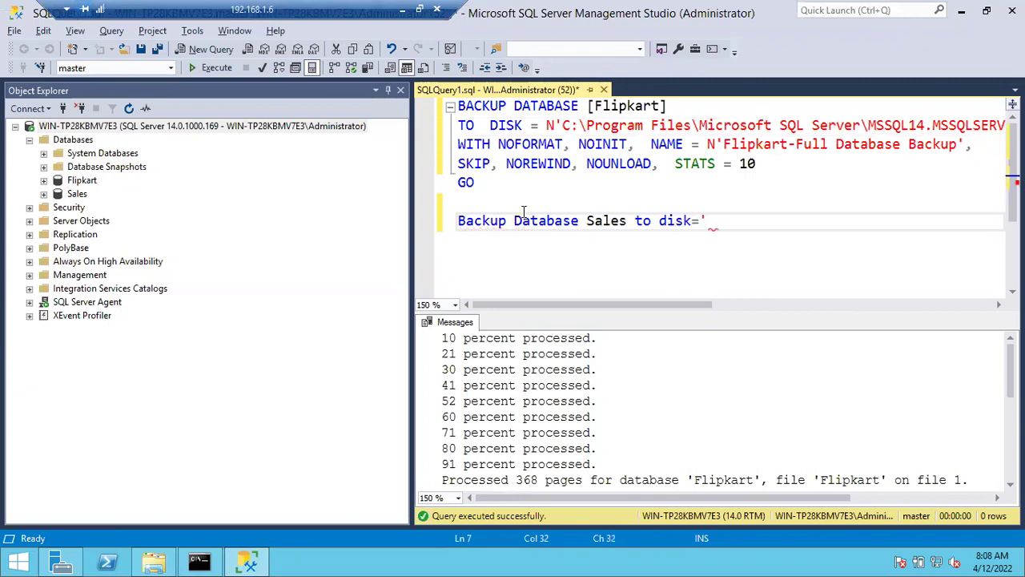
type("ales_Full_")
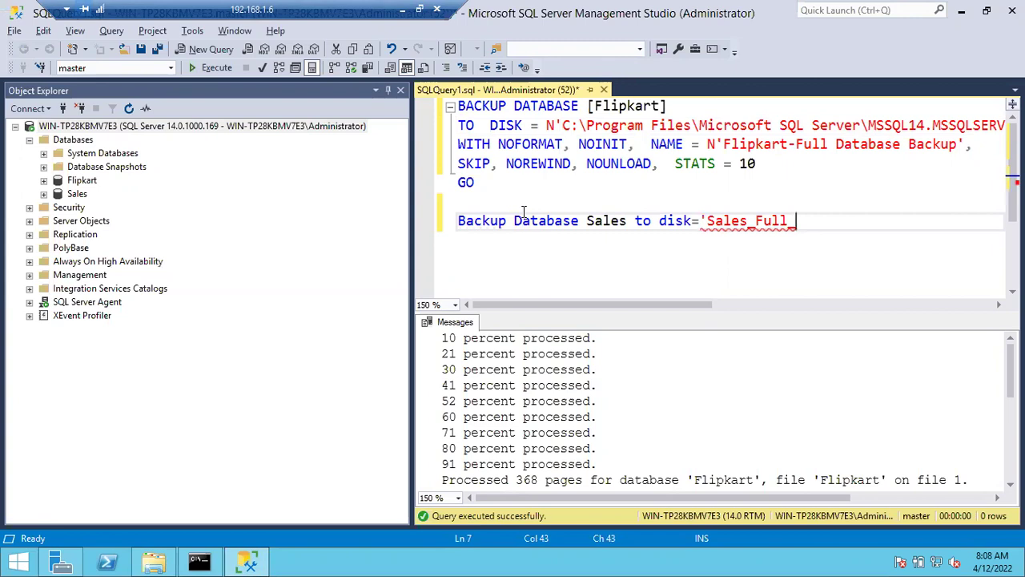
key("BackSpace")
key("BackSpace")
key("BackSpace")
key("BackSpace")
key("BackSpace")
key("BackSpace")
key("BackSpace")
key("BackSpace")
key("BackSpace")
key("BackSpace")
key("BackSpace")
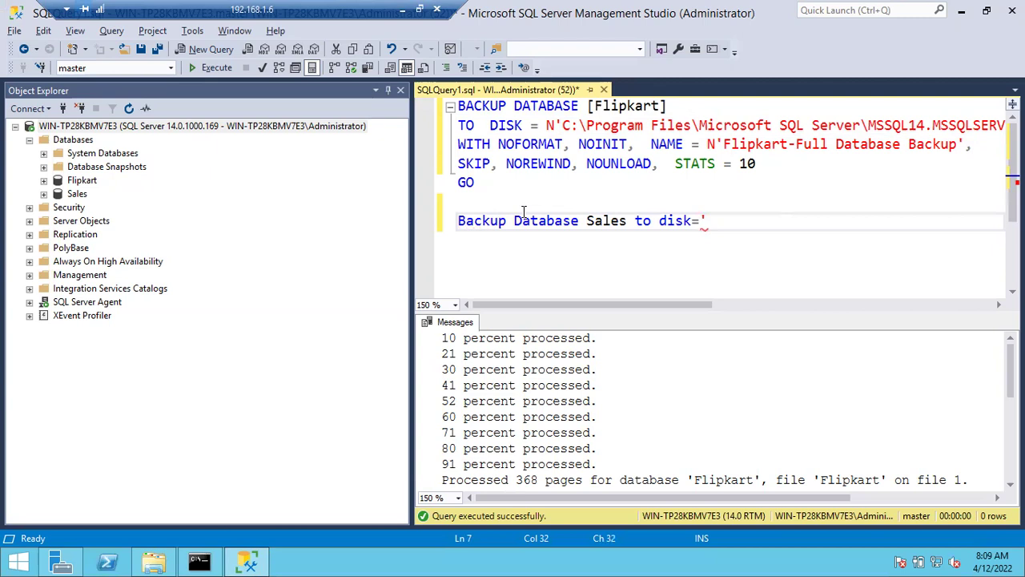
Step: Complete the Sales backup statement with the target file name 'Sales_Full_12022022.bak'
double_click(597, 221)
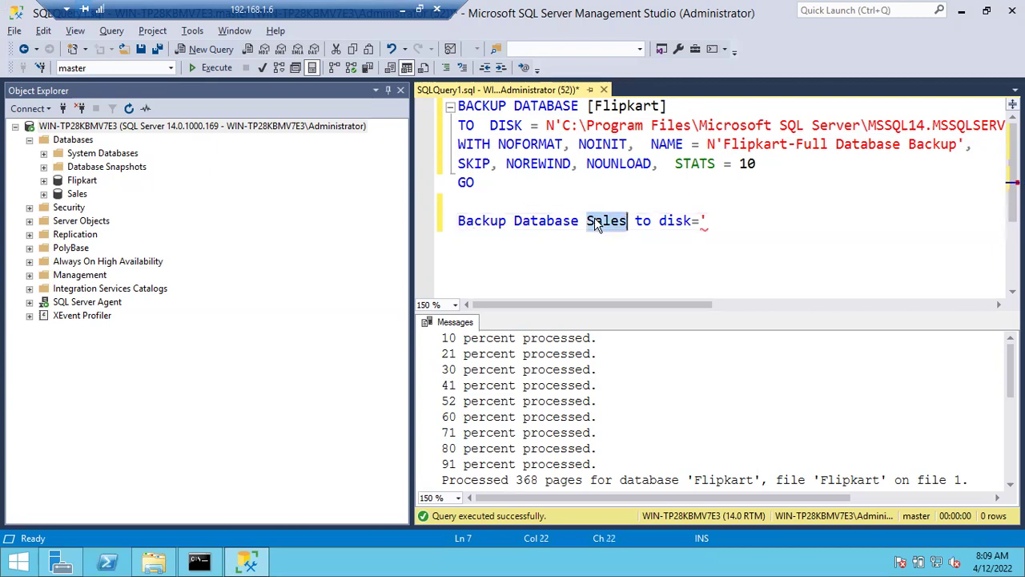
left_click(718, 222)
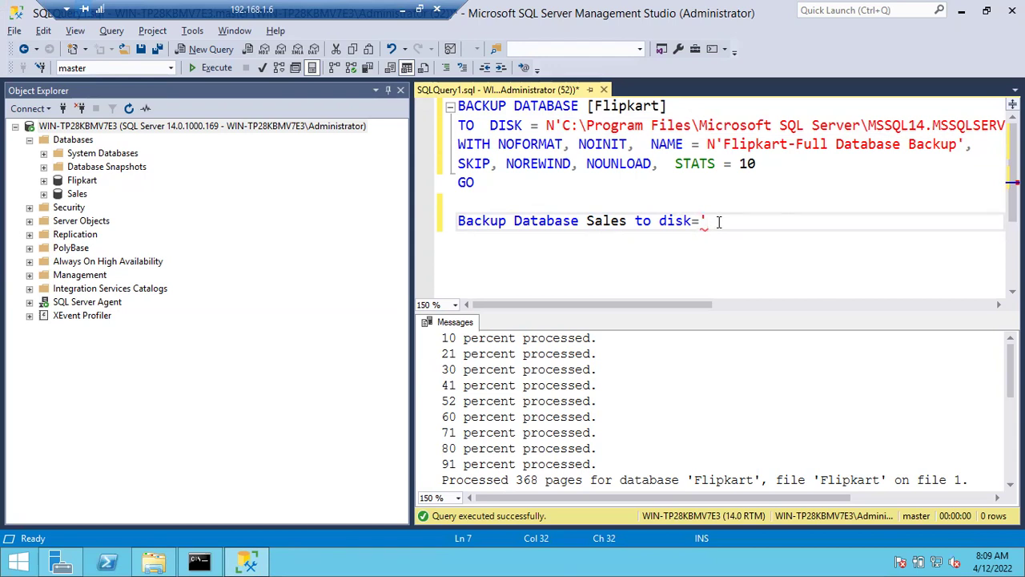
type("Sales_Full_12")
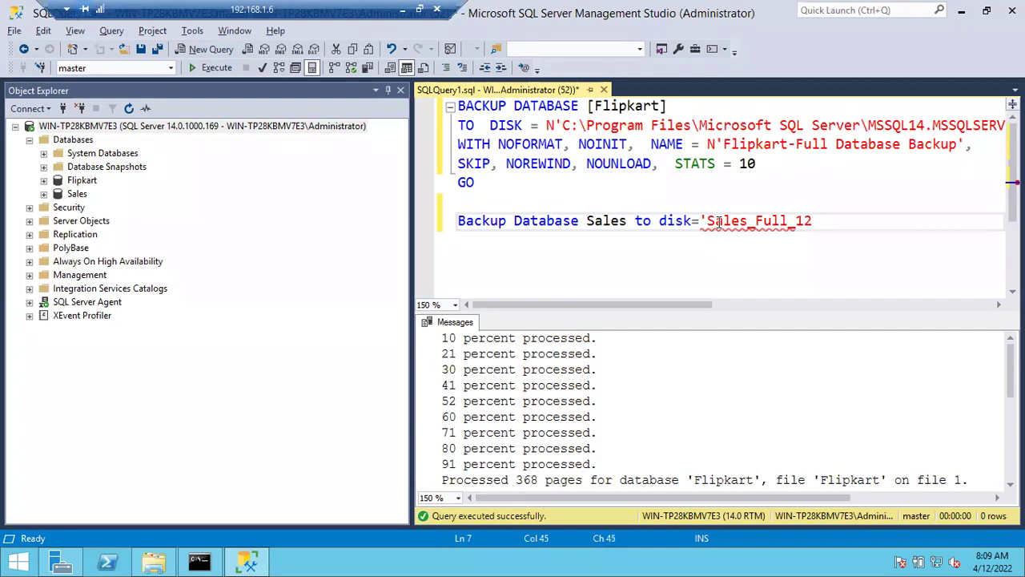
type("022022.bak'")
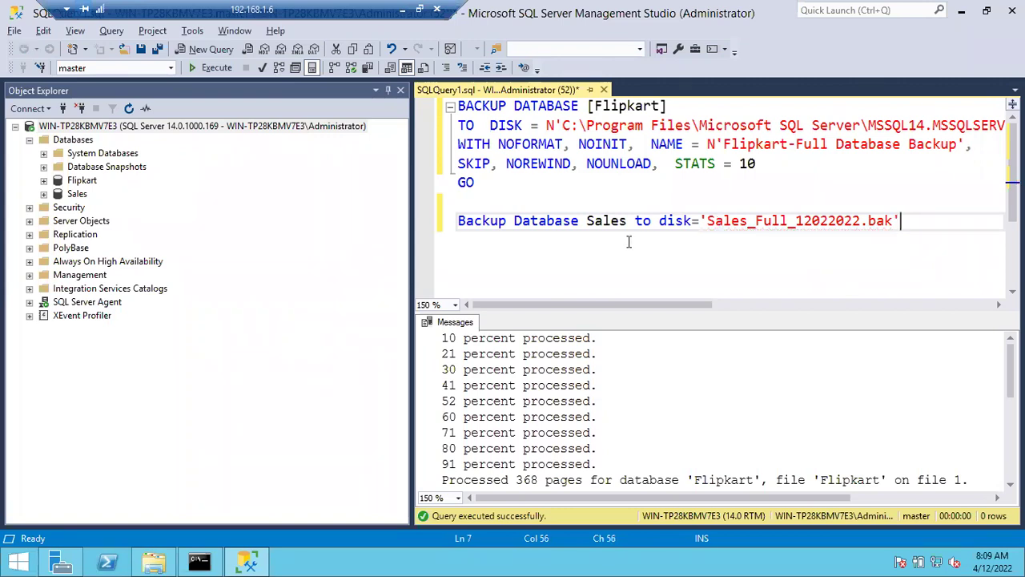
Step: Execute only the Sales backup statement and check Sales_Full_12022022.bak in the Backup folder
left_click(442, 230)
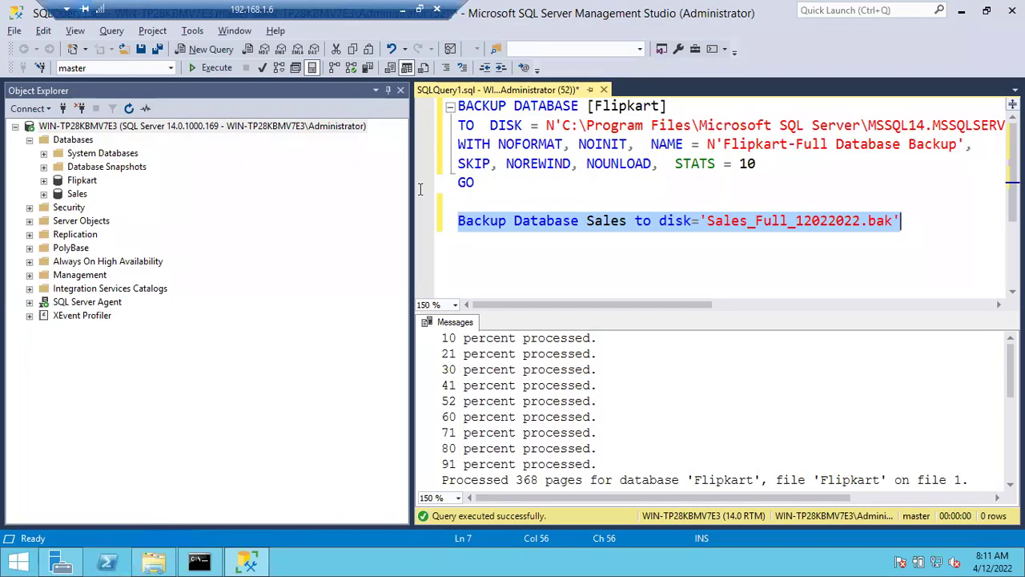
left_click(210, 69)
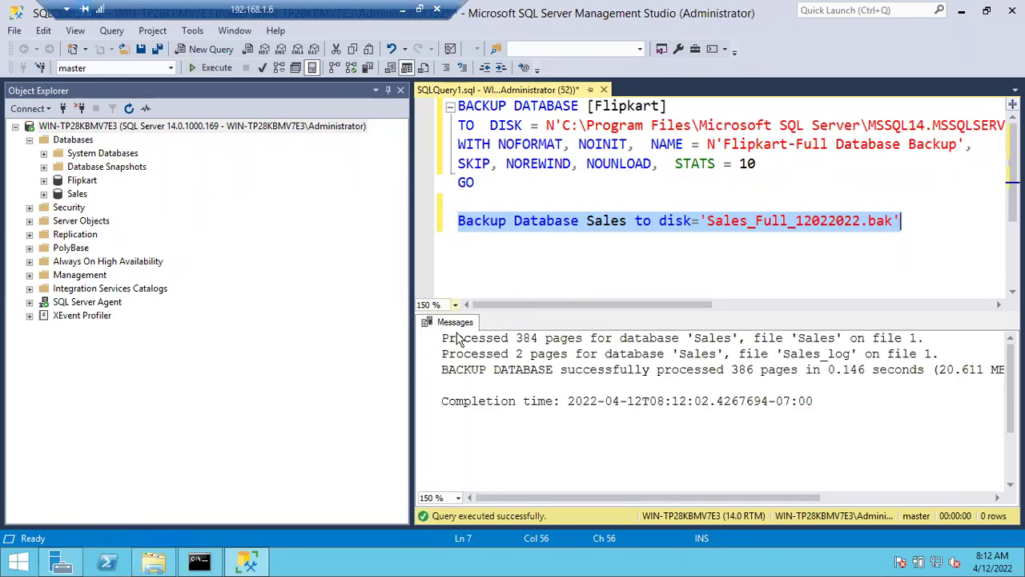
left_click(163, 566)
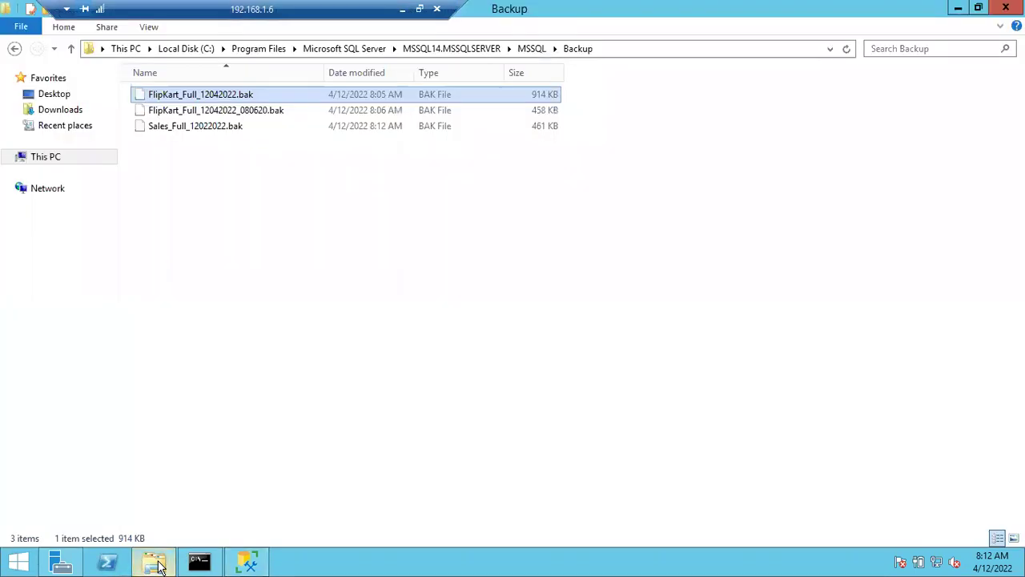
left_click(207, 128)
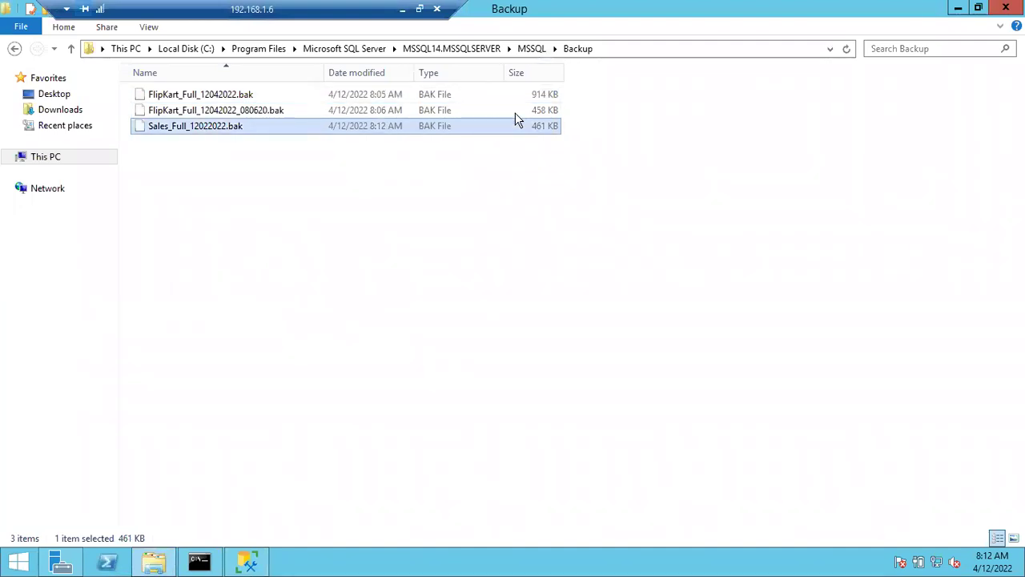
Step: Examine the Backup folder's full path and compare it with the path-less target in the Sales backup statement
left_click(603, 53)
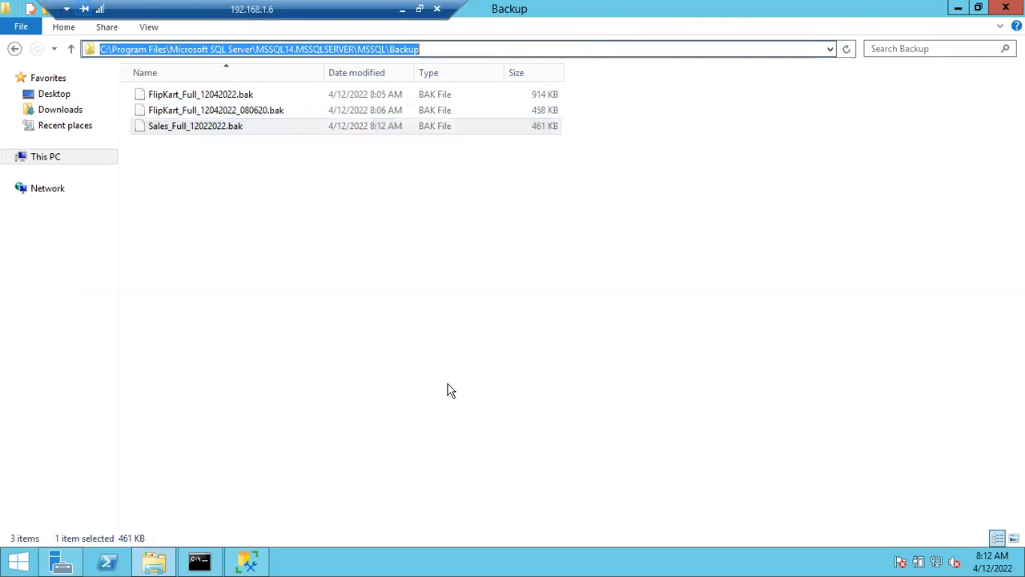
left_click(248, 565)
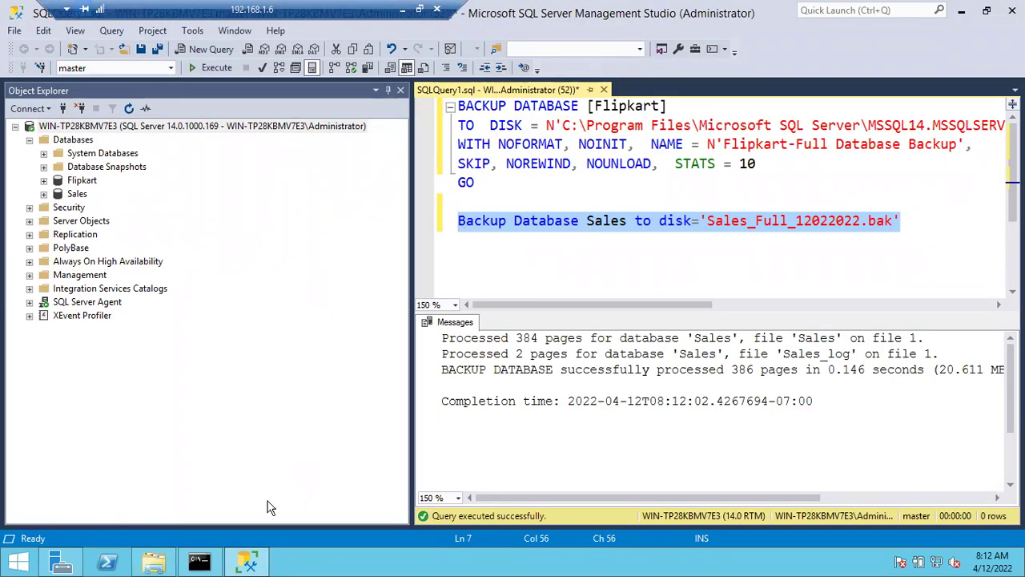
left_click(155, 565)
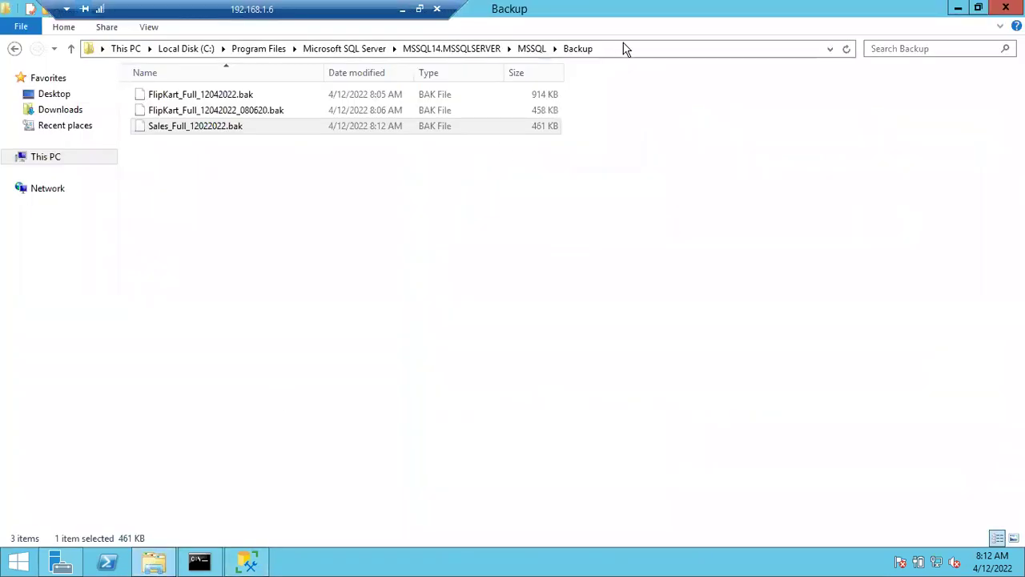
left_click(609, 49)
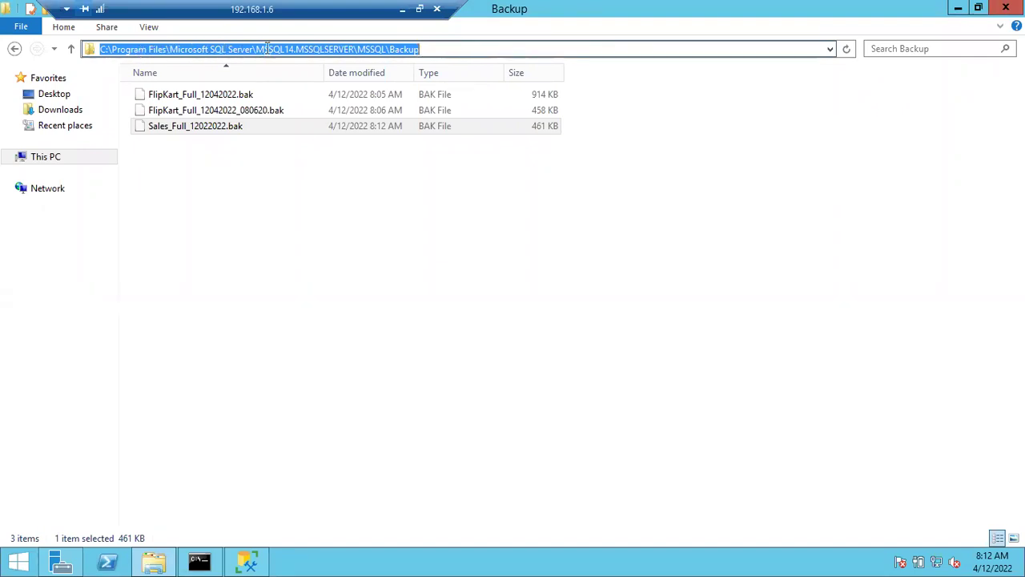
left_click(402, 9)
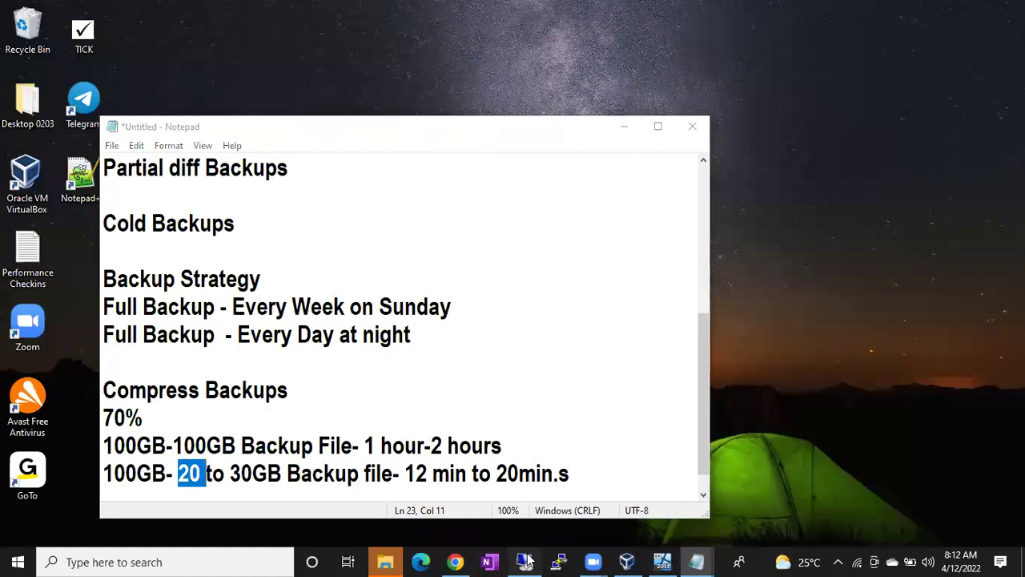
left_click(524, 562)
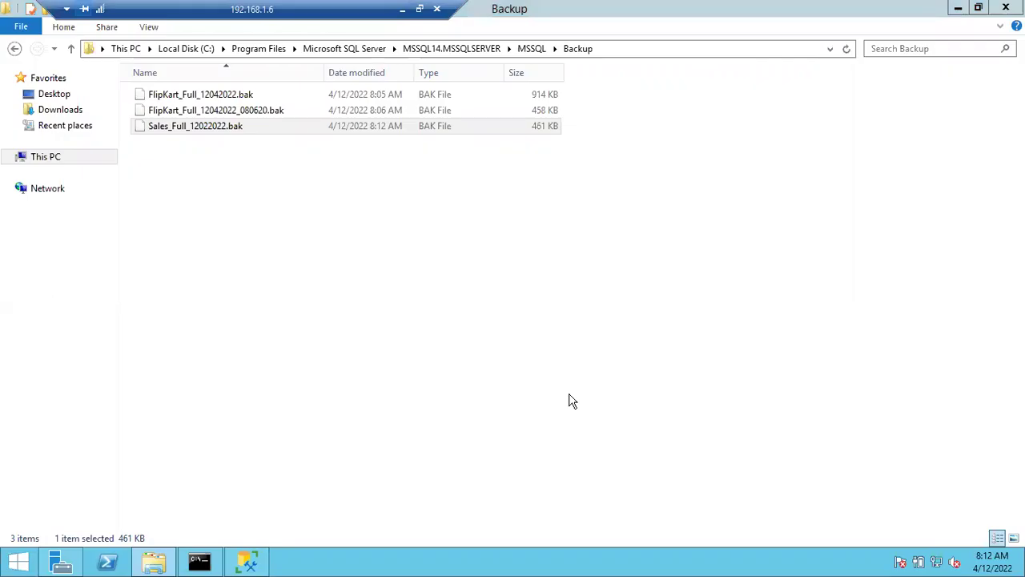
left_click(247, 560)
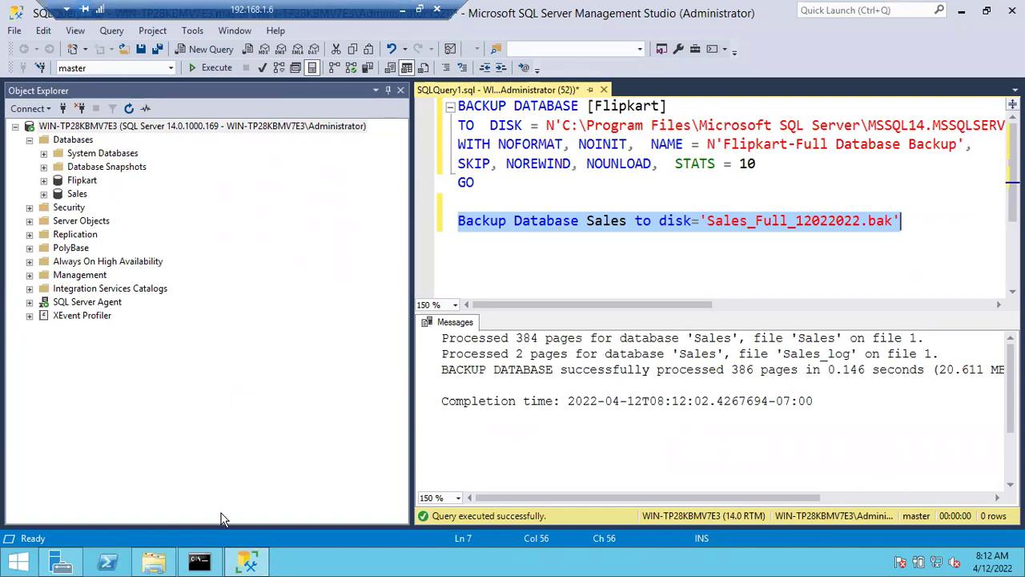
left_click(153, 563)
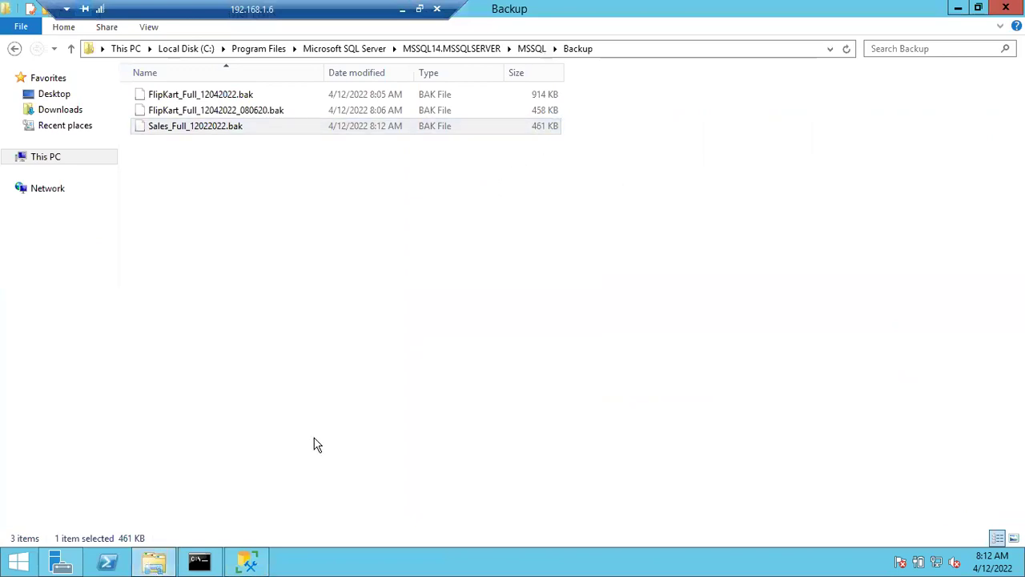
Step: Execute the Sales backup statement twice more in Management Studio, checking the size of Sales_Full_12022022.bak in the Backup folder after each run
left_click(154, 563)
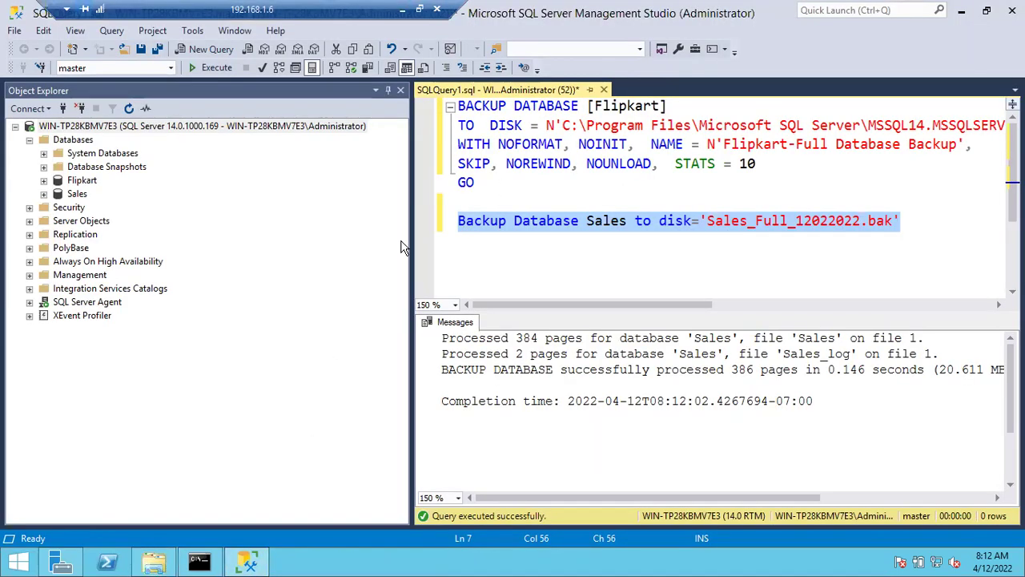
left_click(214, 71)
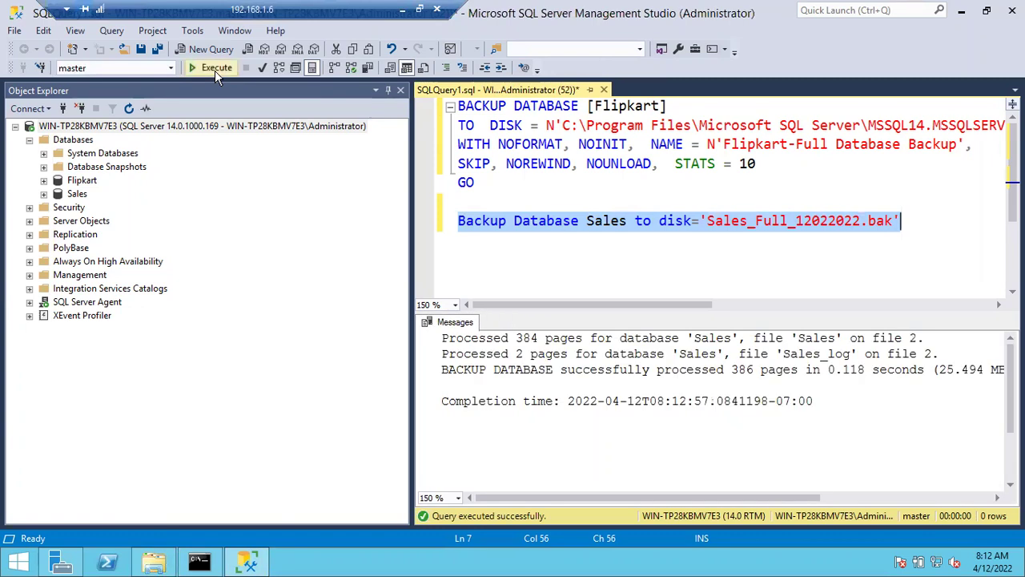
left_click(156, 563)
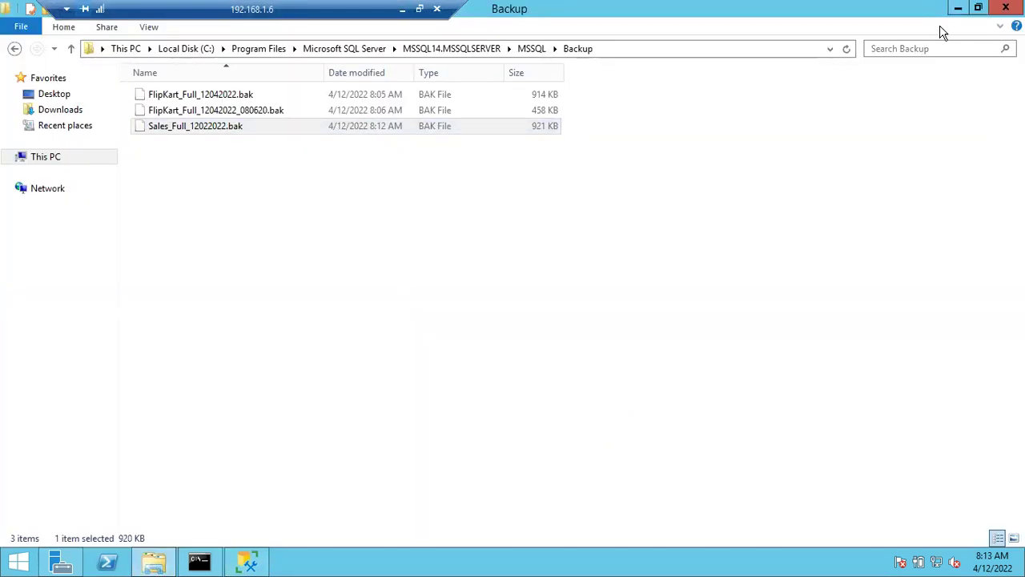
left_click(958, 8)
left_click(208, 71)
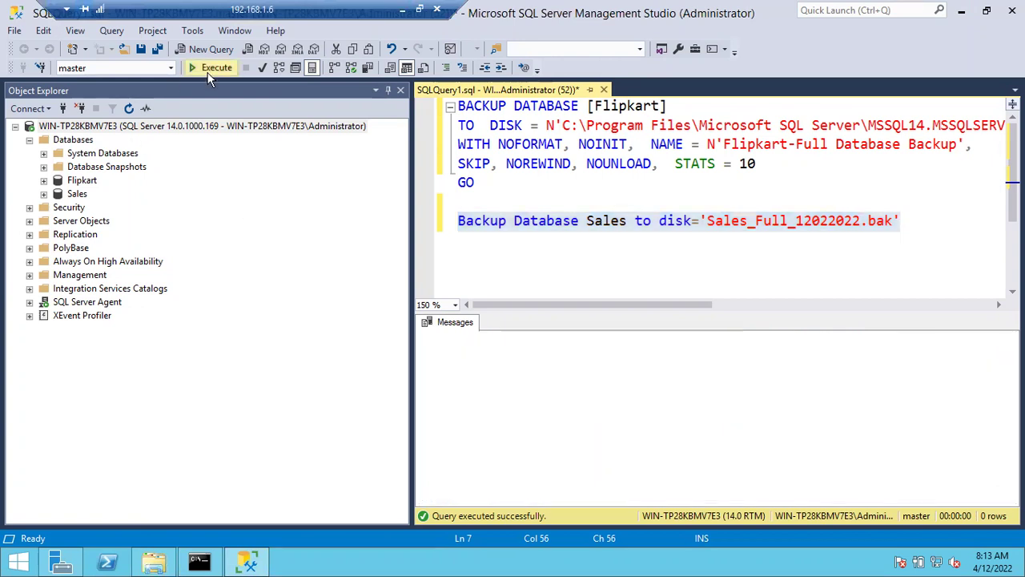
left_click(156, 563)
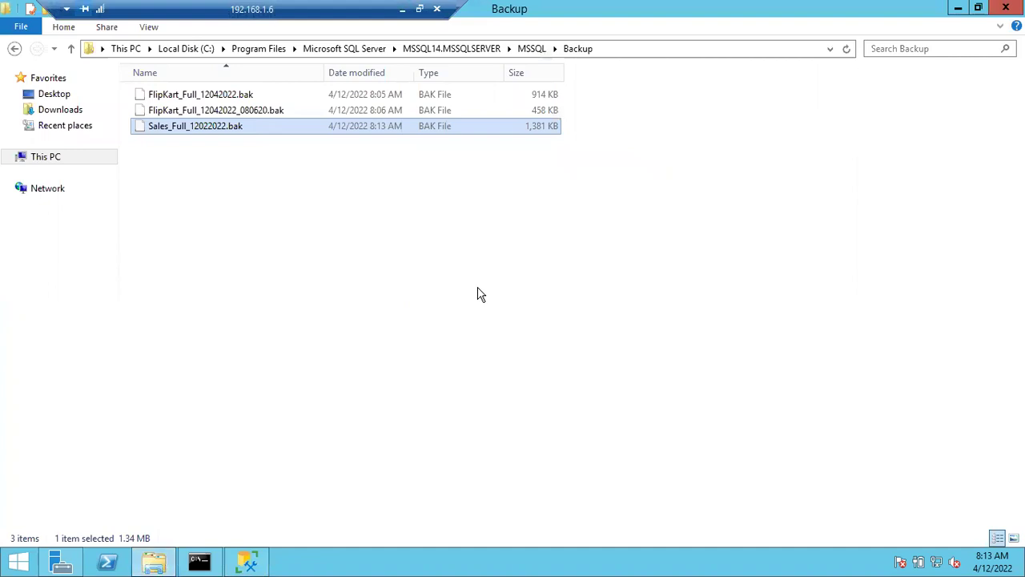
Step: Execute the Sales backup statement seven more times and recheck the size of Sales_Full_12022022.bak in the Backup folder
left_click(248, 566)
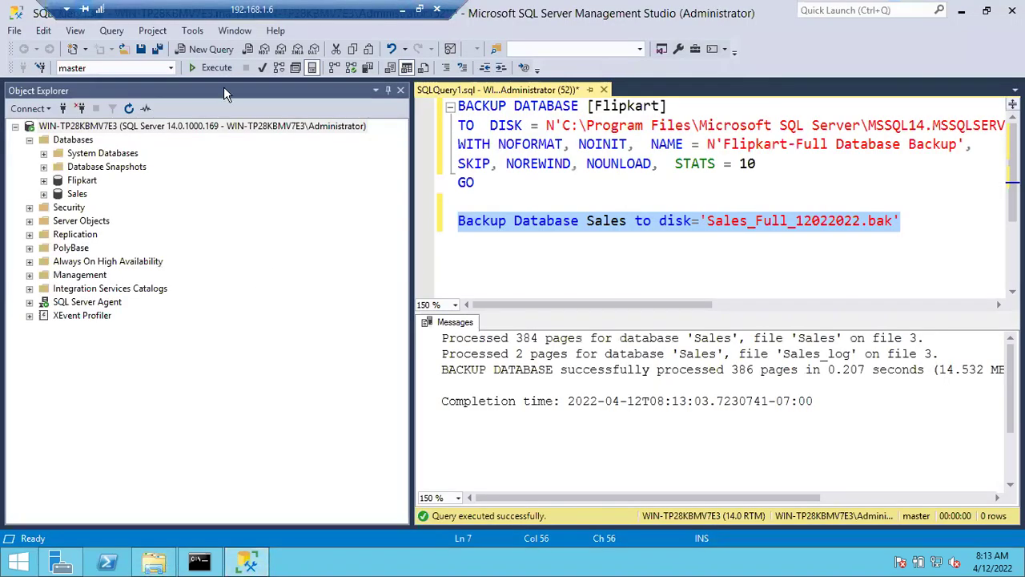
left_click(209, 70)
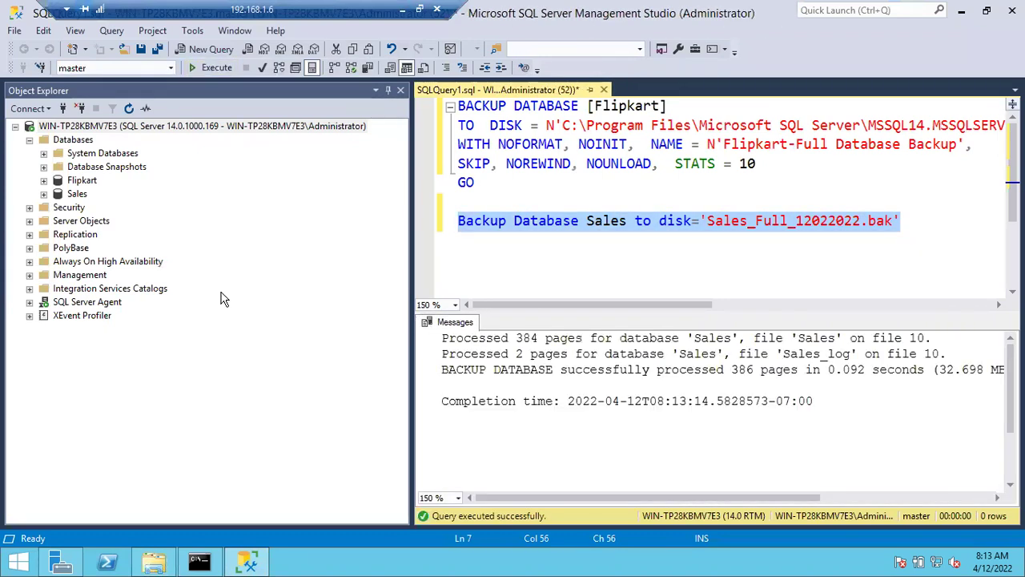
left_click(156, 564)
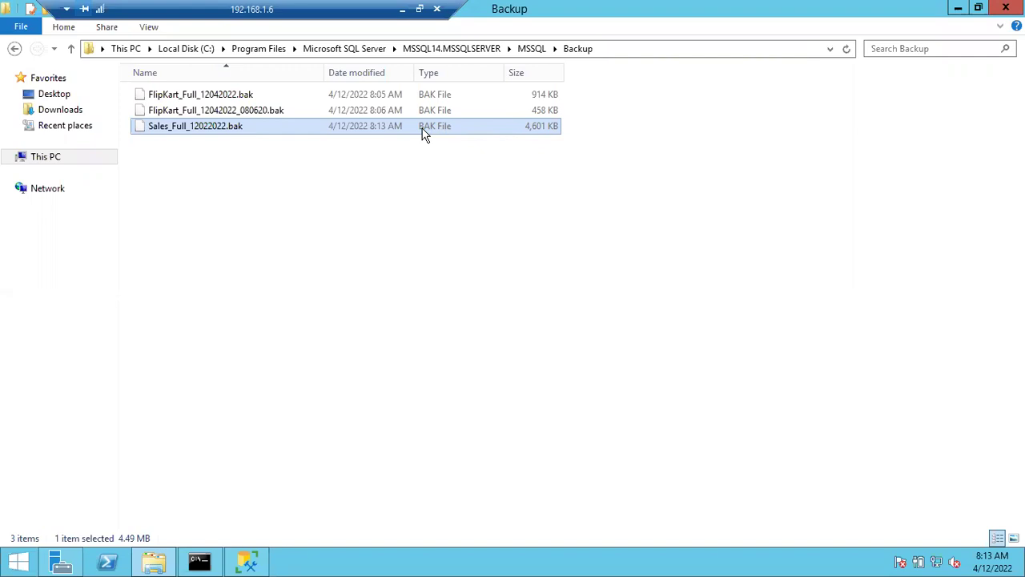
Step: In Management Studio, change the Sales backup target to Sales_Full_12022022_2.bak, execute only that statement, and check the file's size in the Backup folder
left_click(246, 561)
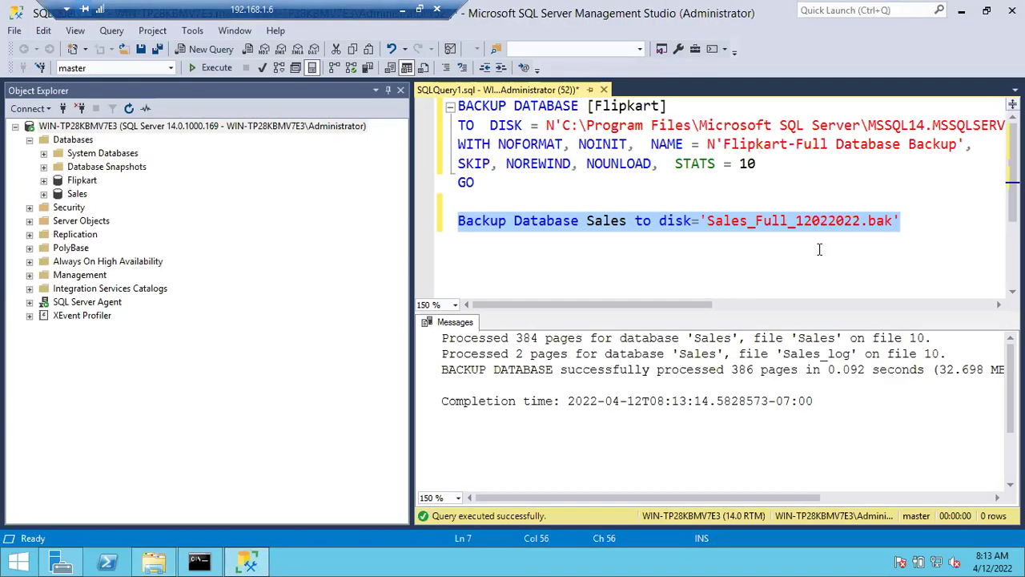
left_click(861, 224)
type("_2")
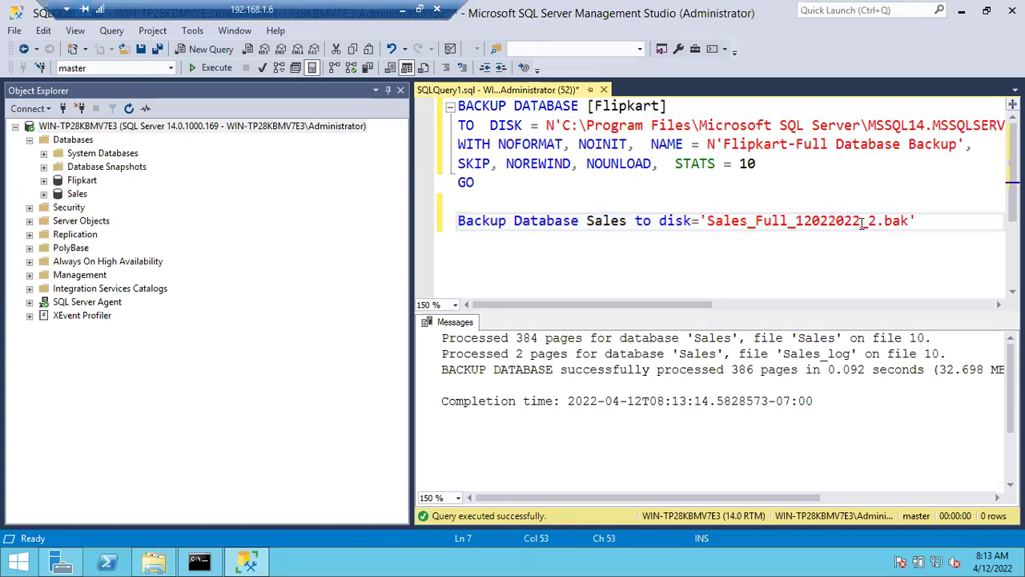
left_click(444, 220)
key("F5")
left_click(154, 561)
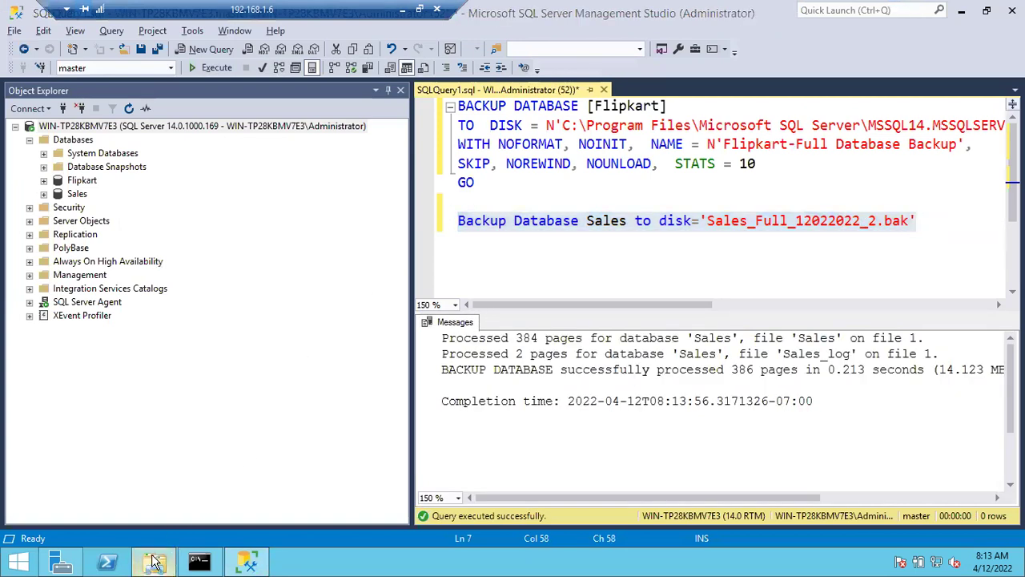
left_click(295, 147)
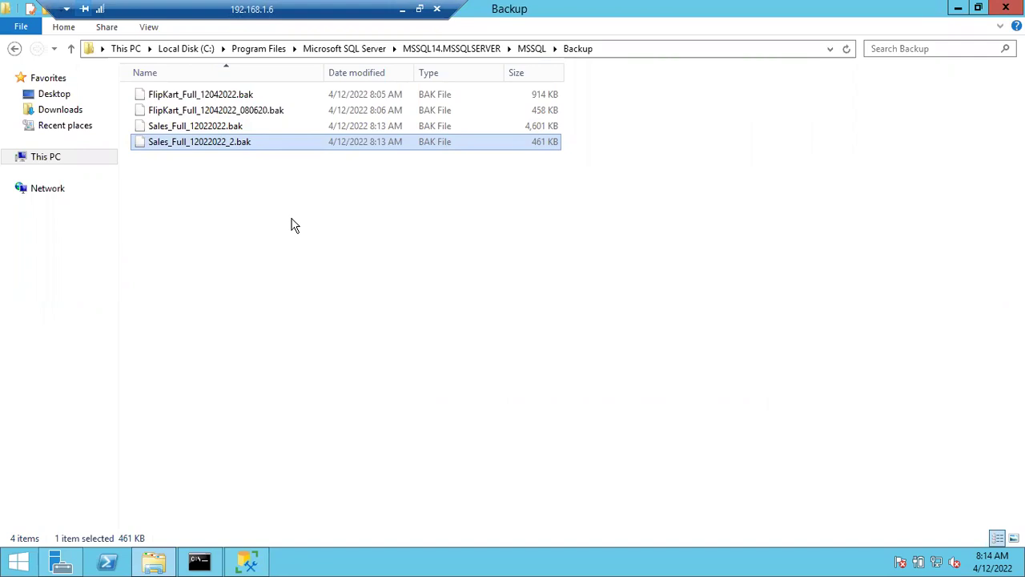
Step: Return to Management Studio and compare the Flipkart script's WITH options with the Sales statement's bare disk target
key("alt+Tab")
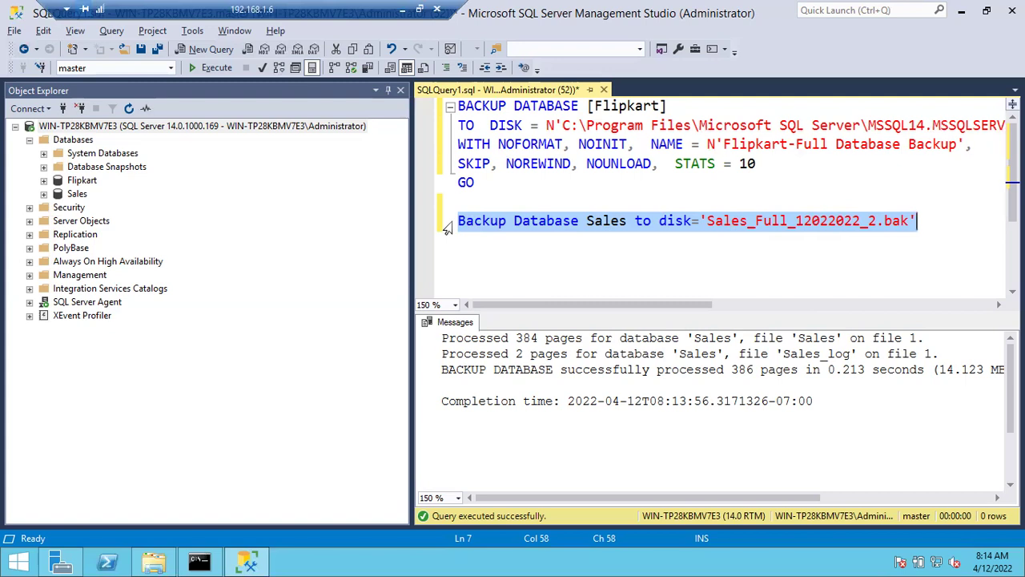
left_click_drag(459, 144, 763, 165)
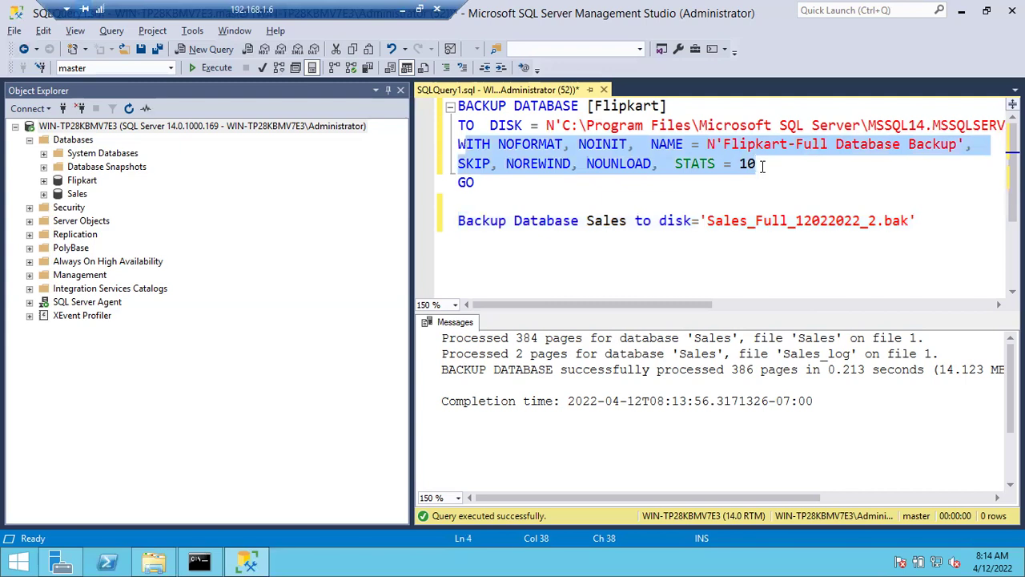
left_click_drag(909, 226, 643, 222)
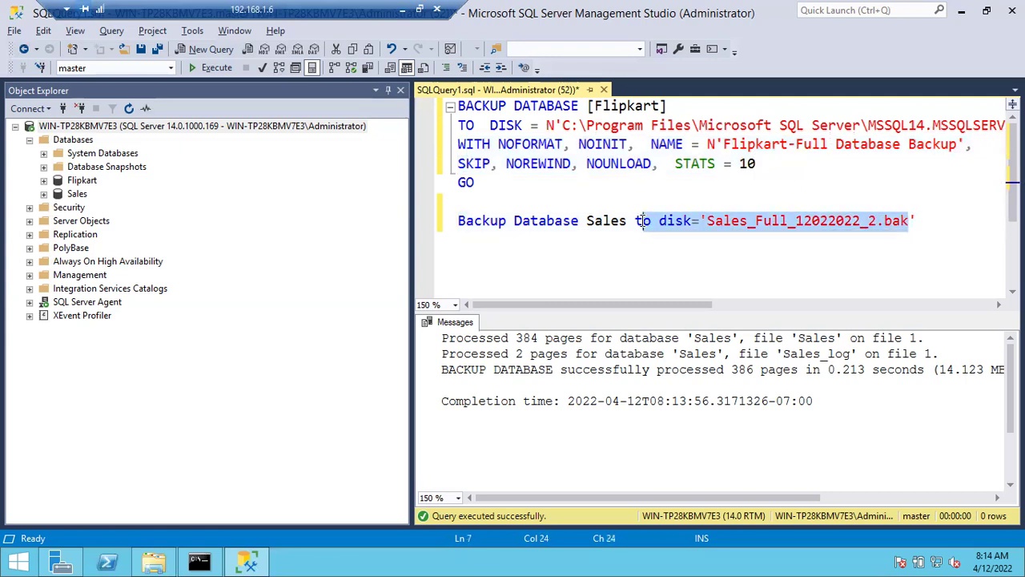